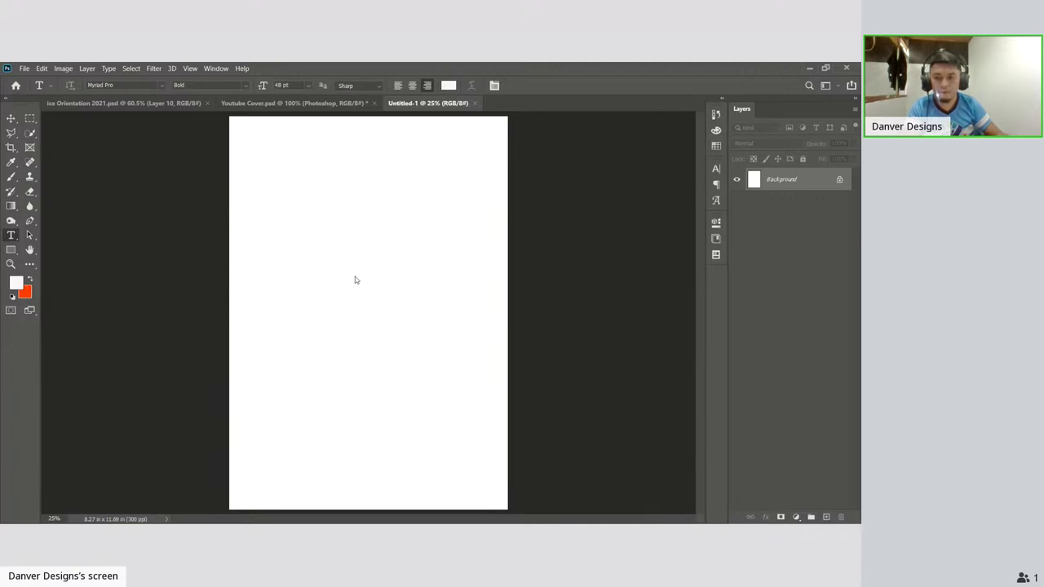
Paste the astronaut image onto the blank page, scale it proportionally to about 160% against the page's left edge, and apply the transform
key("ctrl+v")
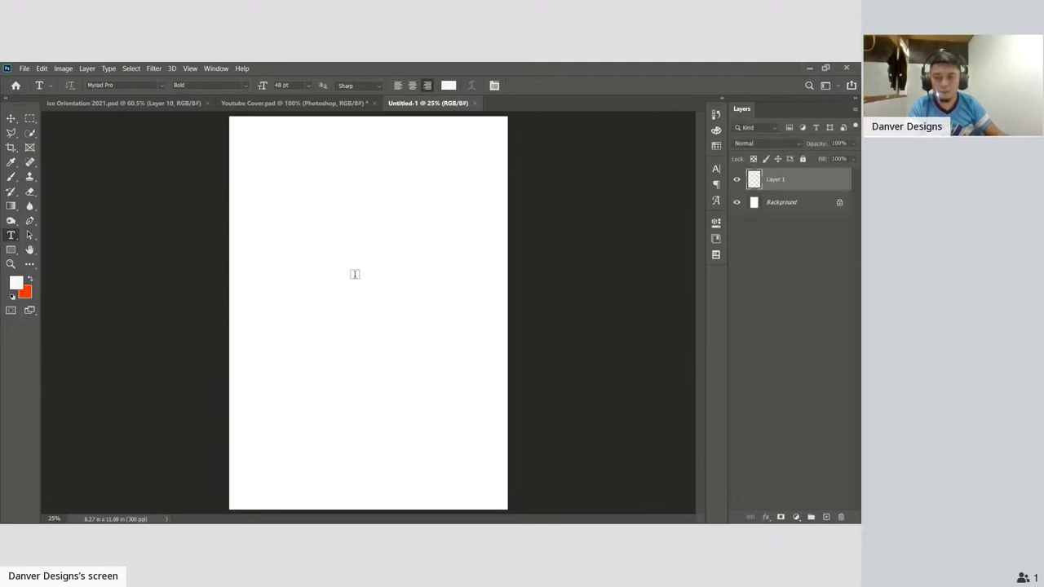
key("ctrl+t")
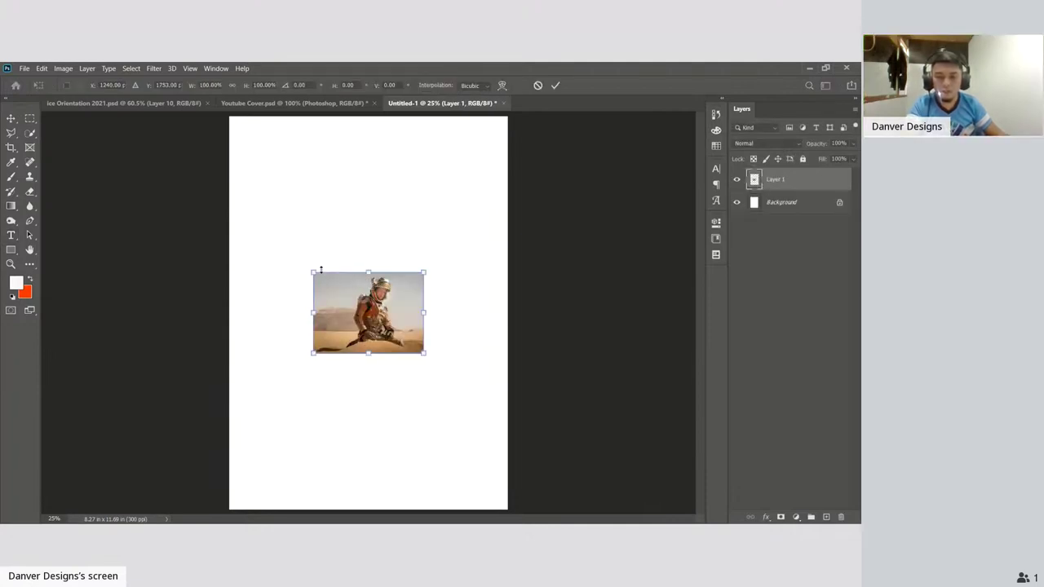
left_click_drag(313, 272, 237, 191)
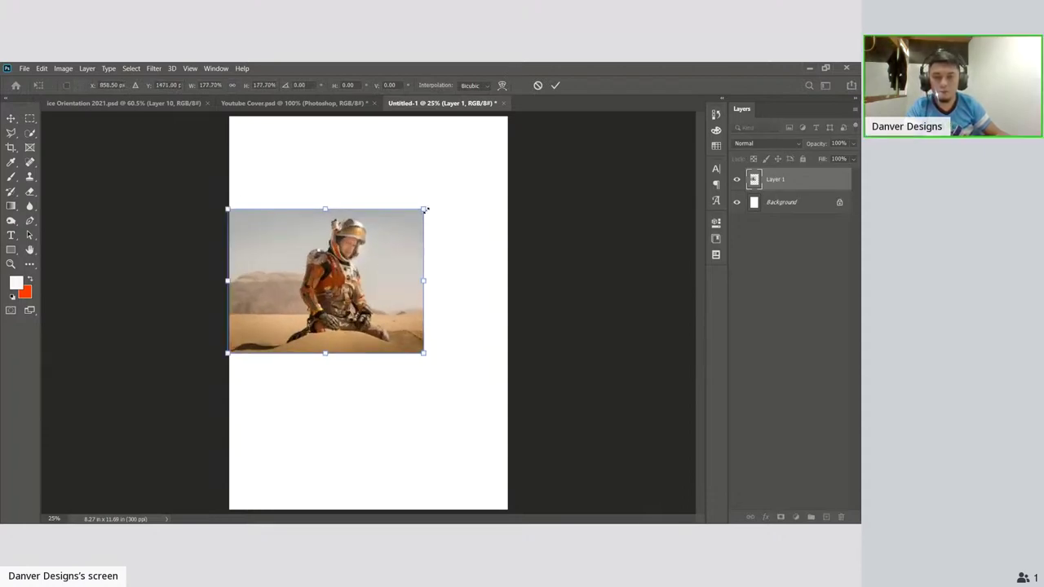
left_click_drag(423, 210, 403, 221)
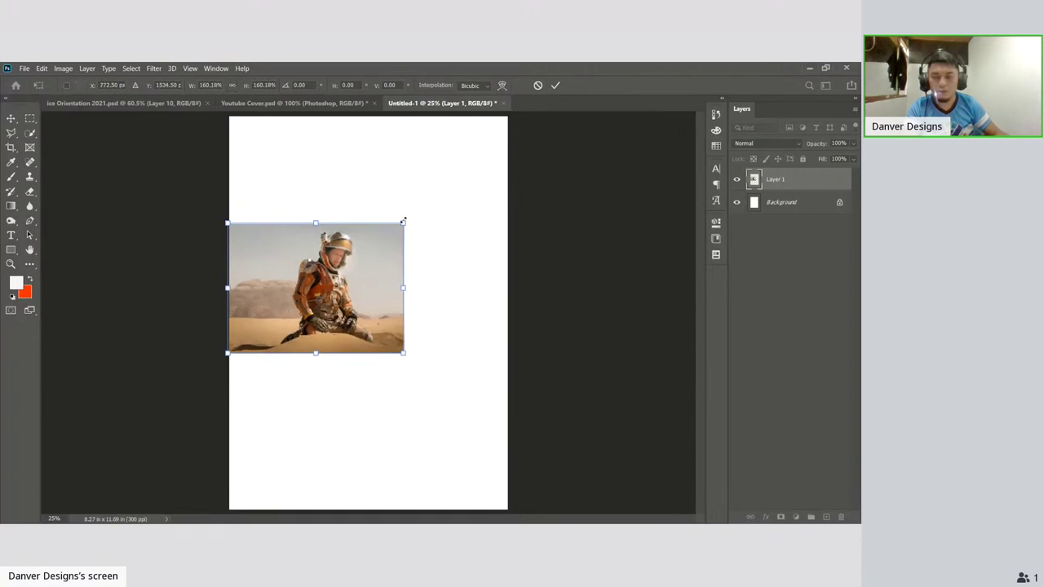
key("Return")
key("t")
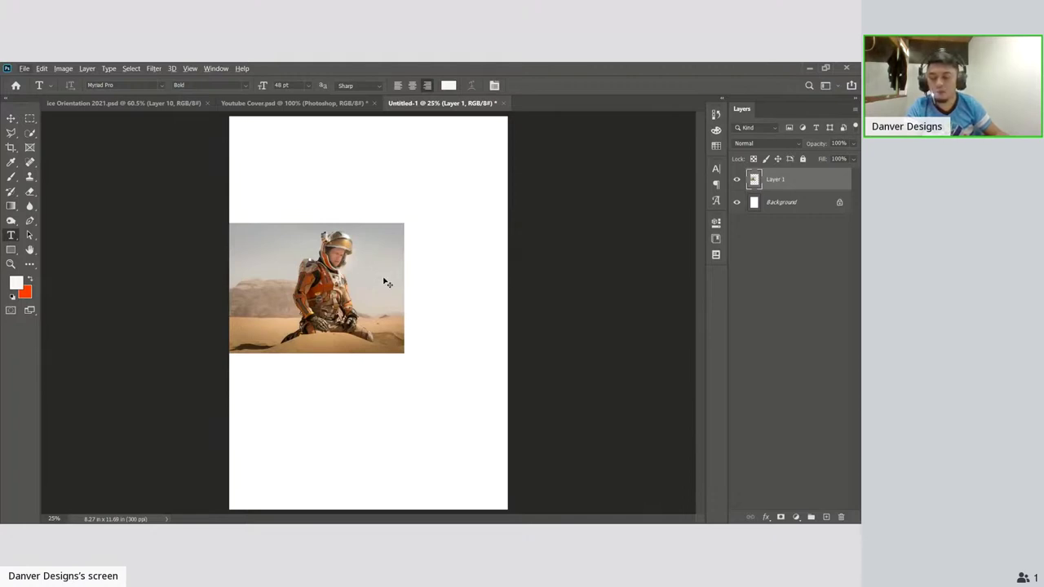
Try resizing the astronaut image by its upper-right corner, including out of proportion, and undo each resize
key("ctrl+t")
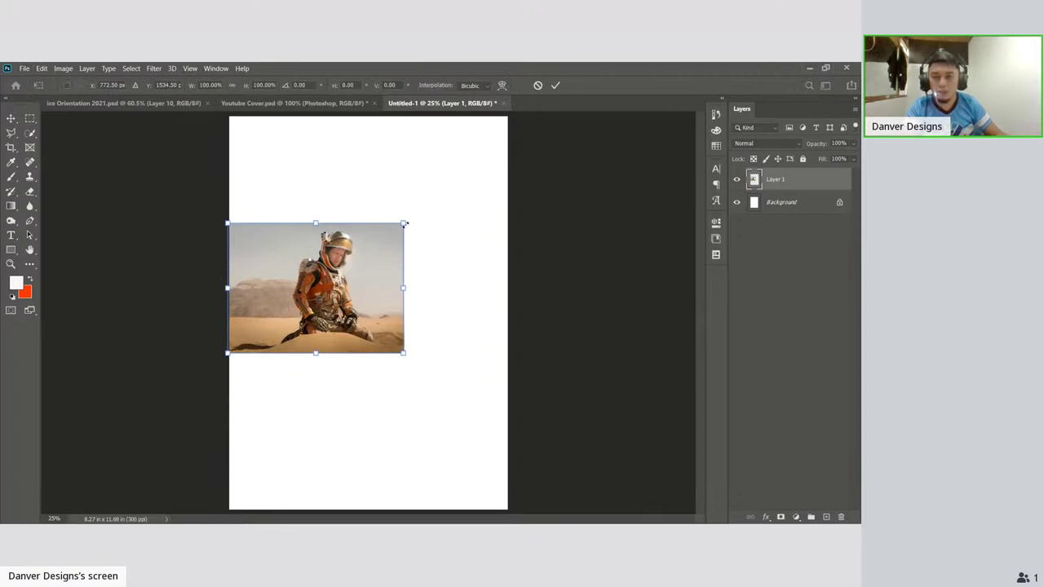
mouse_move(404, 222)
left_mouse_down()
mouse_move(455, 221)
mouse_move(416, 180)
mouse_move(388, 213)
mouse_move(403, 215)
left_mouse_up()
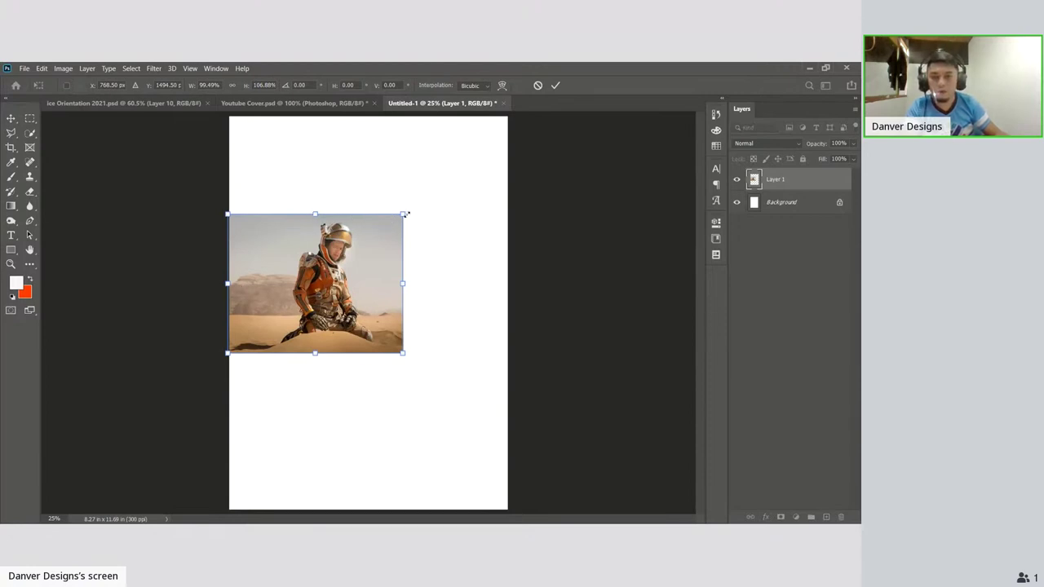
left_click_drag(405, 213, 325, 205)
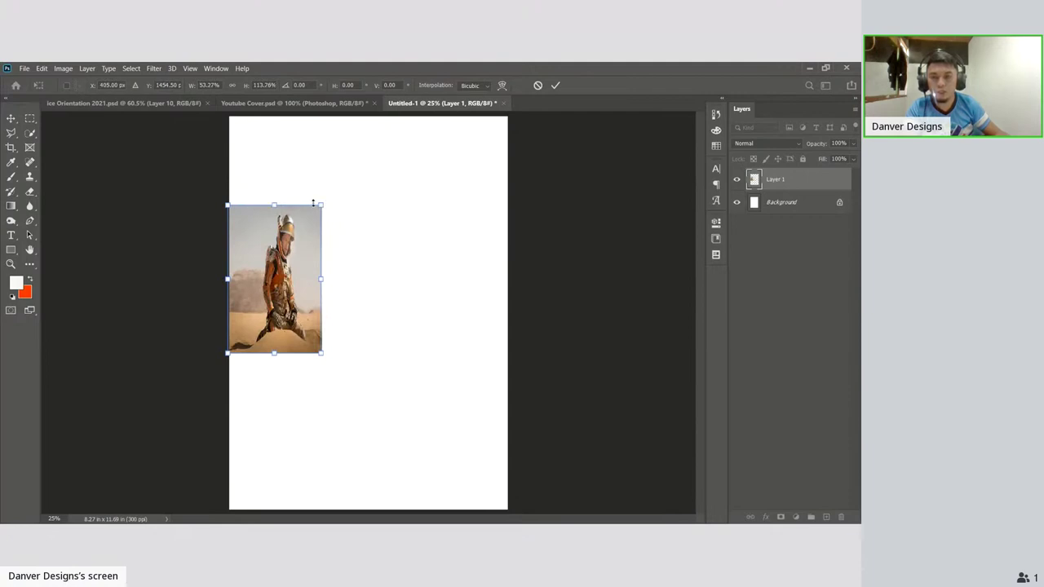
key("ctrl+z")
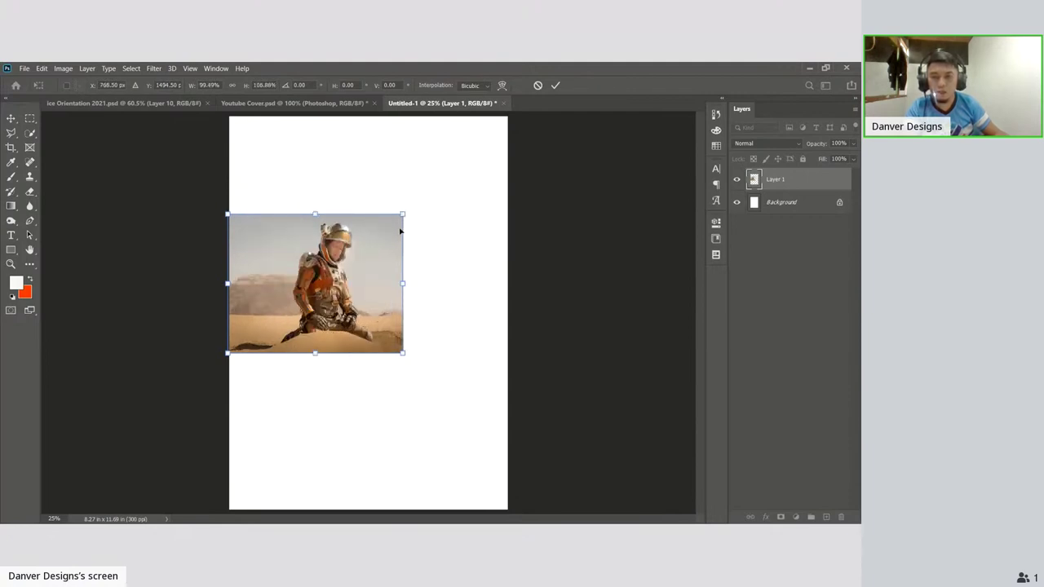
key("ctrl+z")
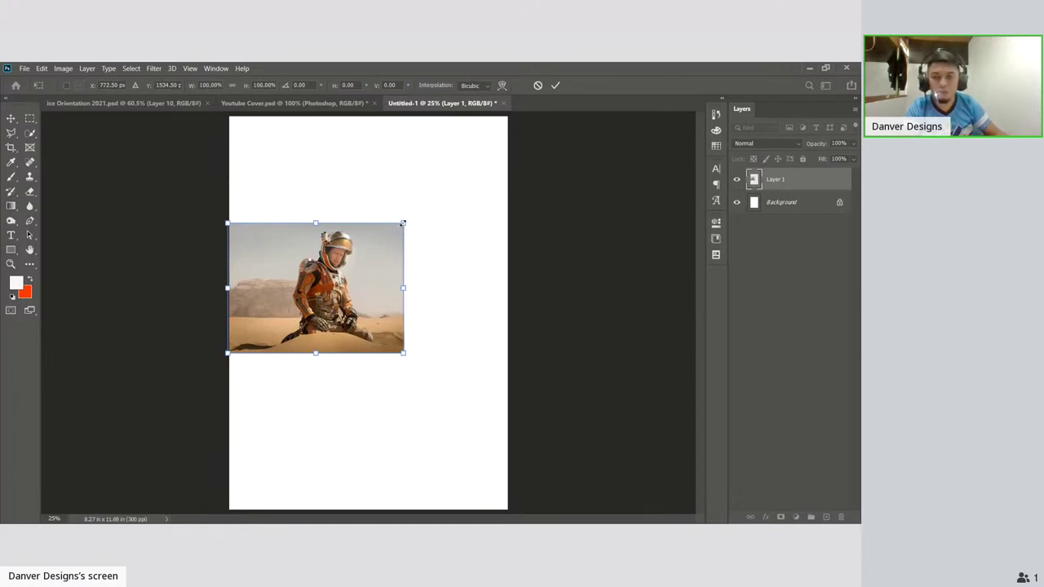
left_click_drag(402, 224, 478, 191)
key("ctrl+z")
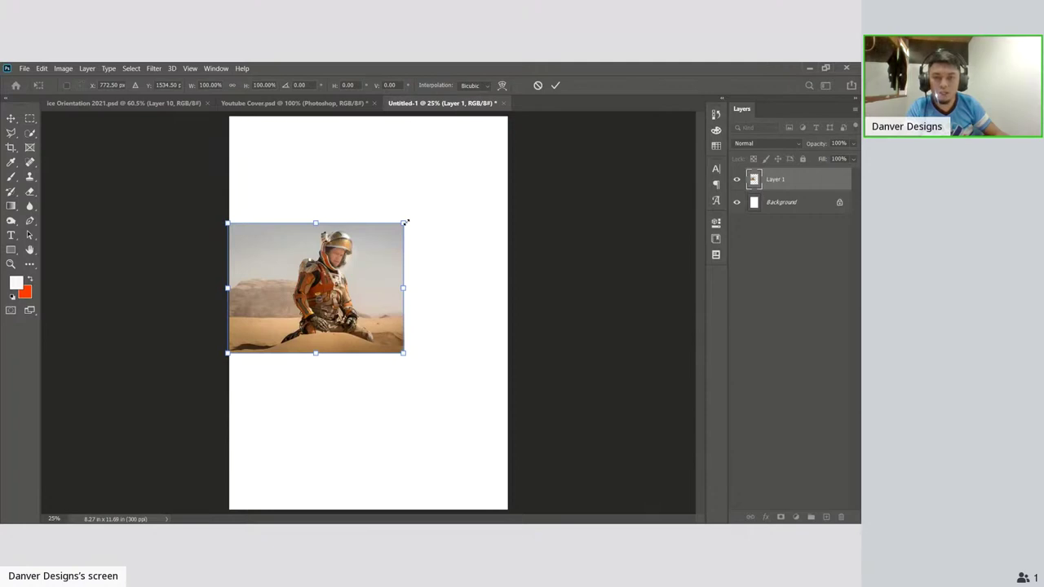
Scale the astronaut image proportionally to about 158% so it spans the page width, undoing any further trial resizes
left_click_drag(405, 221, 525, 167)
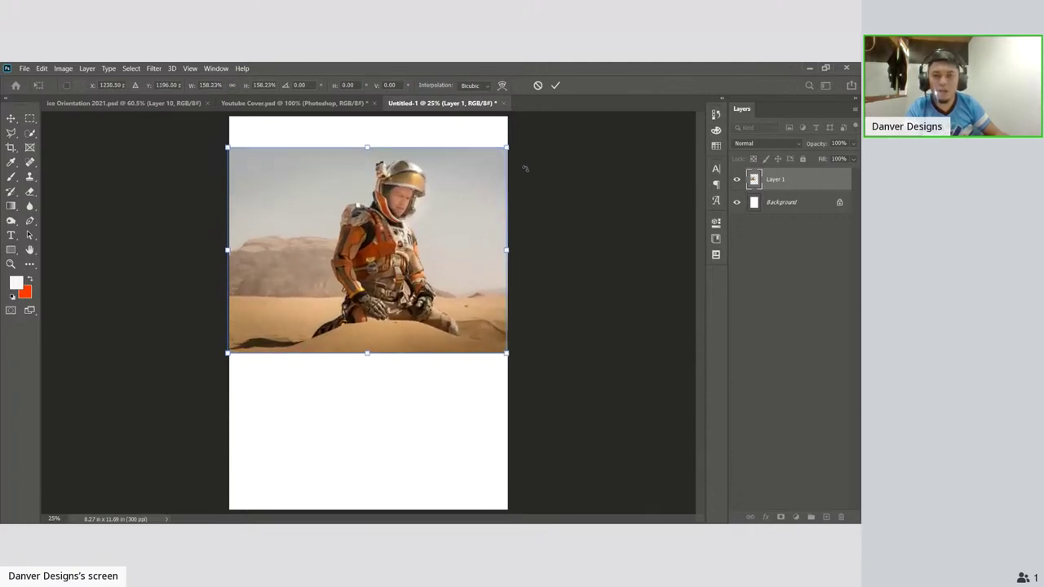
scroll(547, 290, "up", 3)
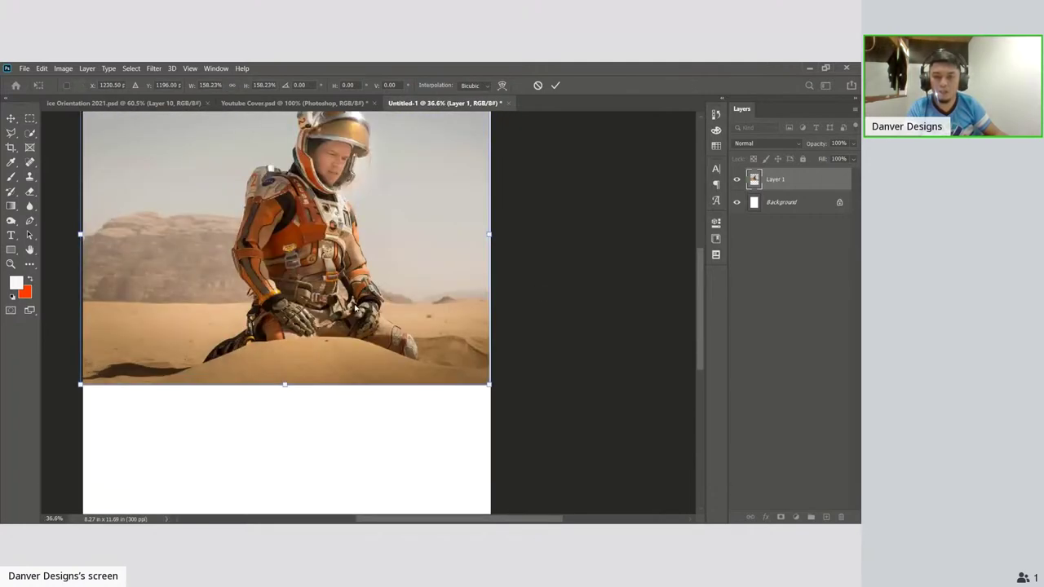
left_click_drag(546, 288, 623, 348)
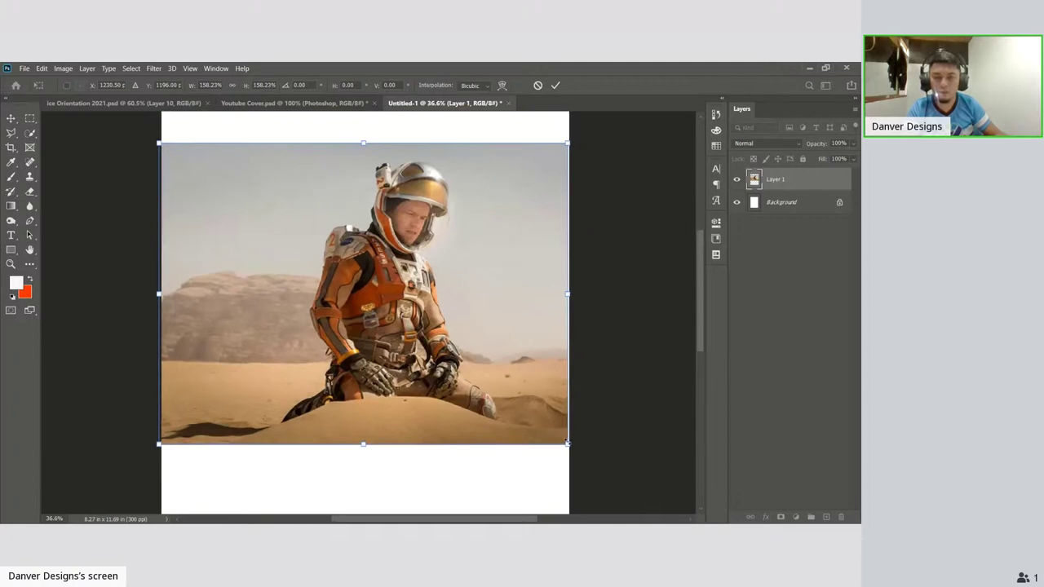
mouse_move(567, 444)
left_mouse_down()
mouse_move(256, 278)
mouse_move(400, 331)
mouse_move(581, 447)
mouse_move(573, 435)
left_mouse_up()
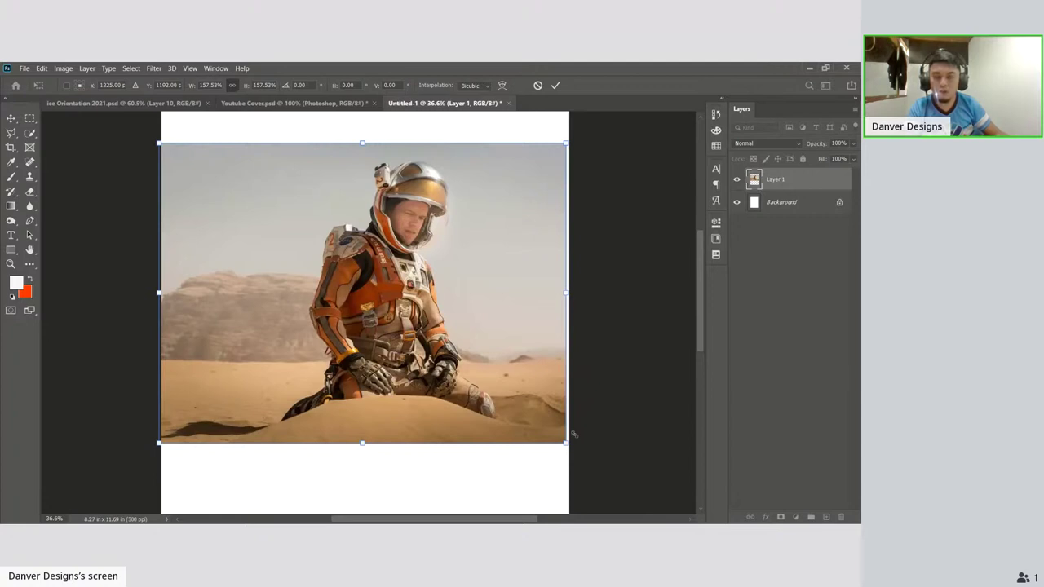
left_click_drag(574, 435, 390, 311)
key("ctrl+z")
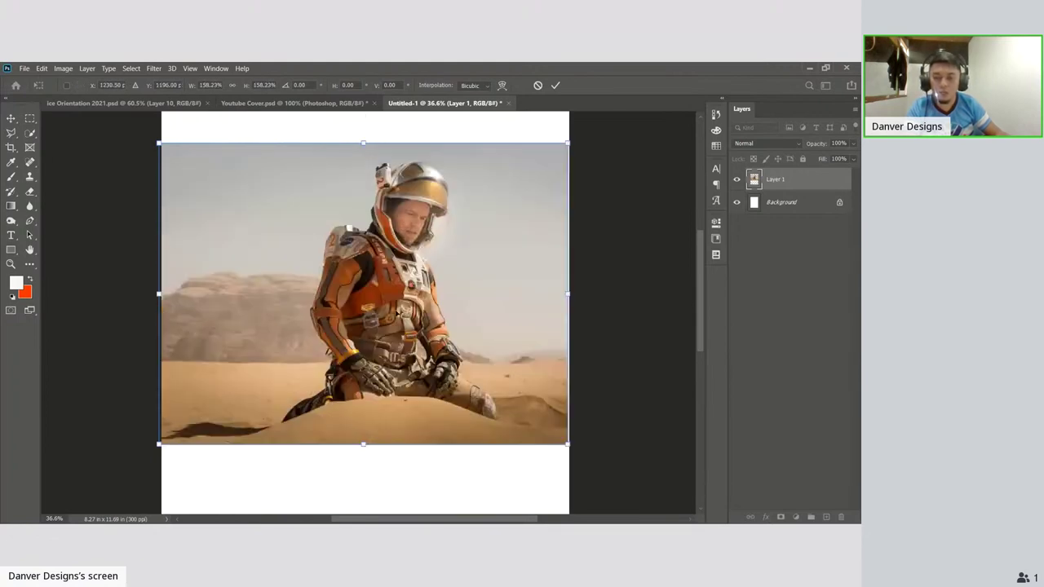
Refit the image's corners and upper edge to the page's side edges, about 157.85% wide and 158.13% high, and apply the transform
left_click_drag(569, 445, 436, 347)
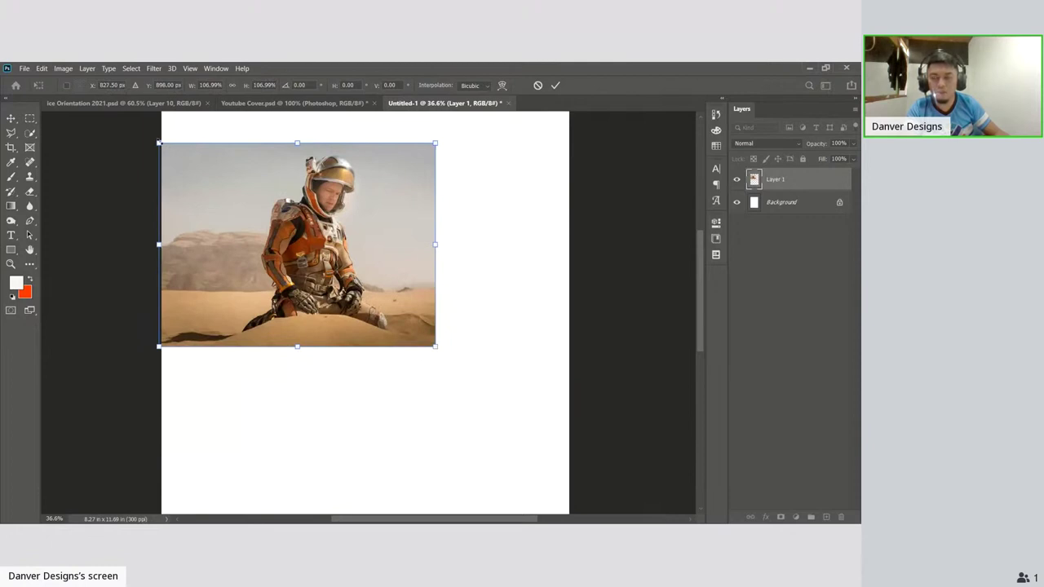
left_click_drag(159, 142, 194, 168)
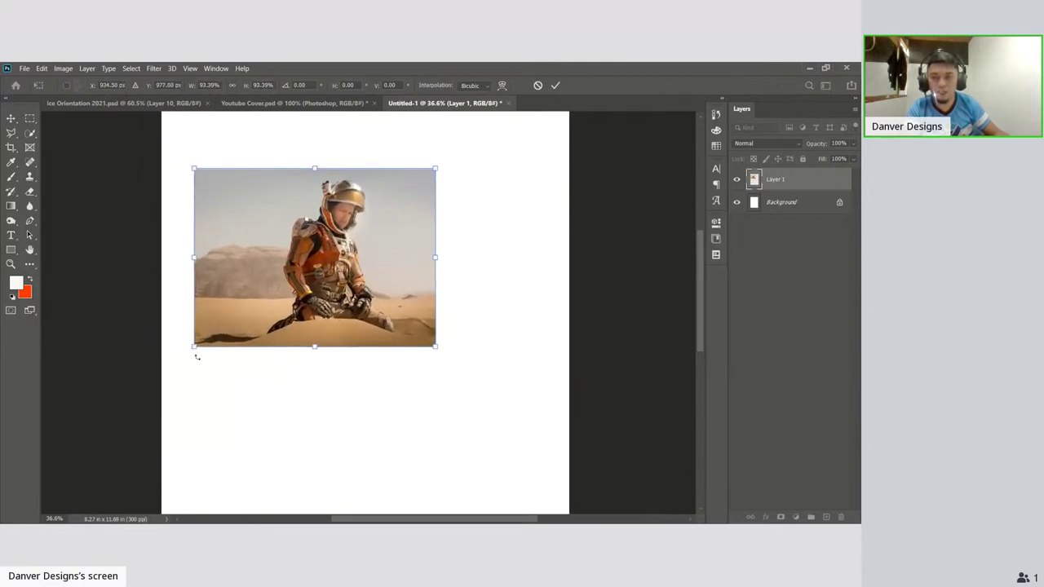
left_click_drag(434, 348, 569, 445)
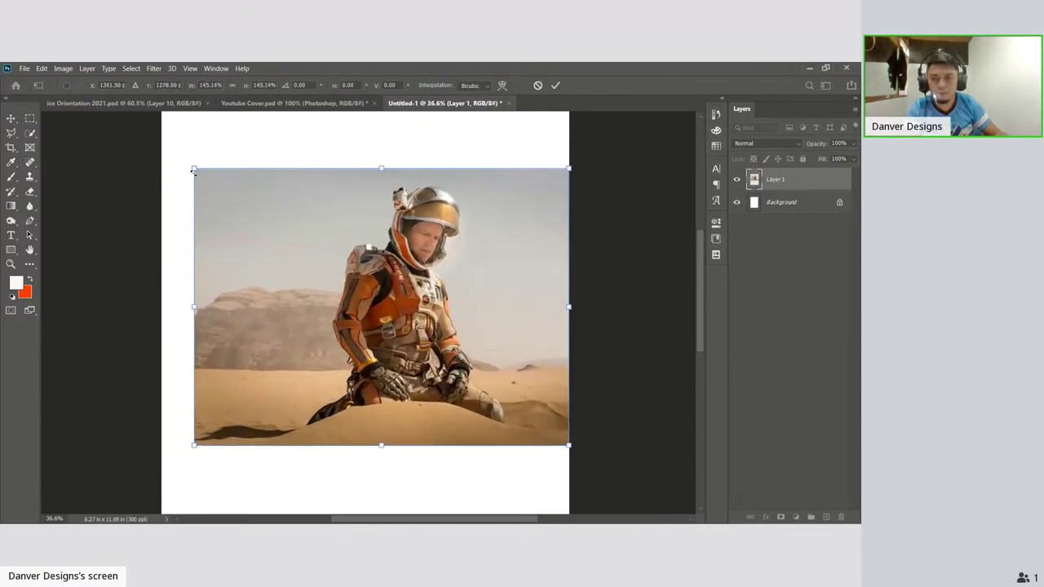
left_click_drag(193, 168, 162, 147)
left_click_drag(377, 147, 378, 144)
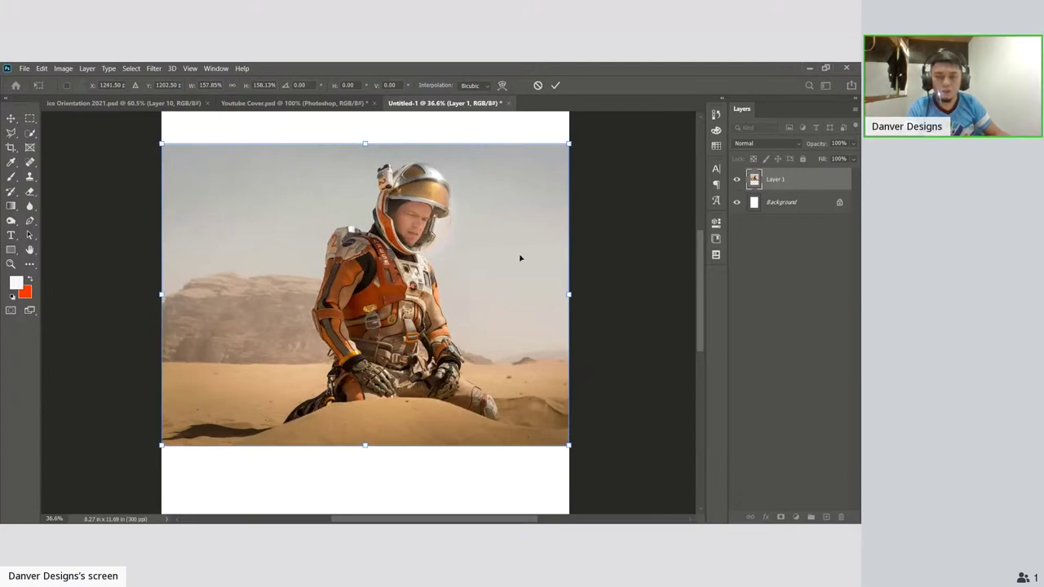
key("Return")
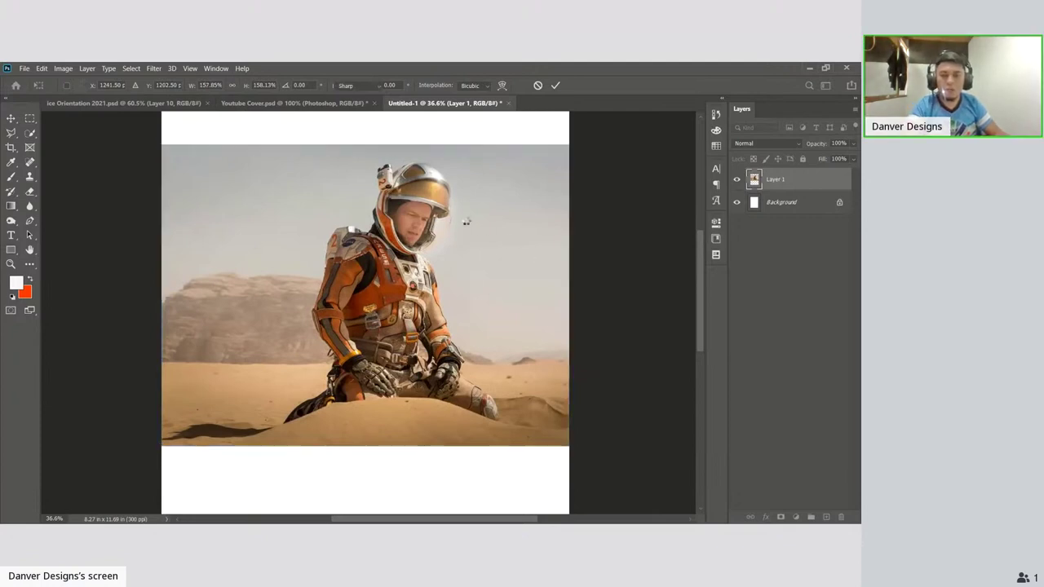
key("t")
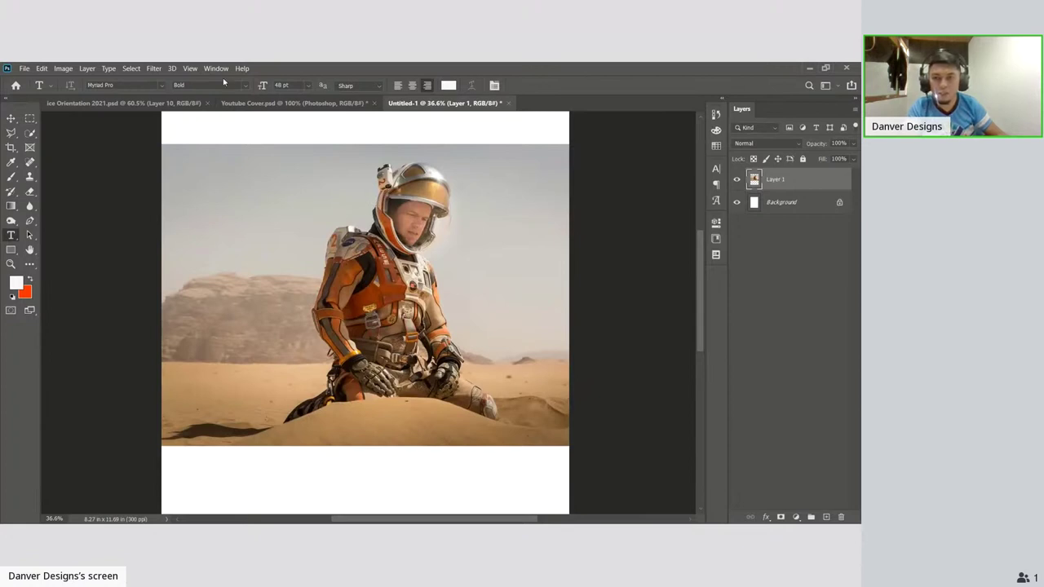
Add a vertical guide through the page's horizontal centre
left_click(247, 369)
key("BackSpace")
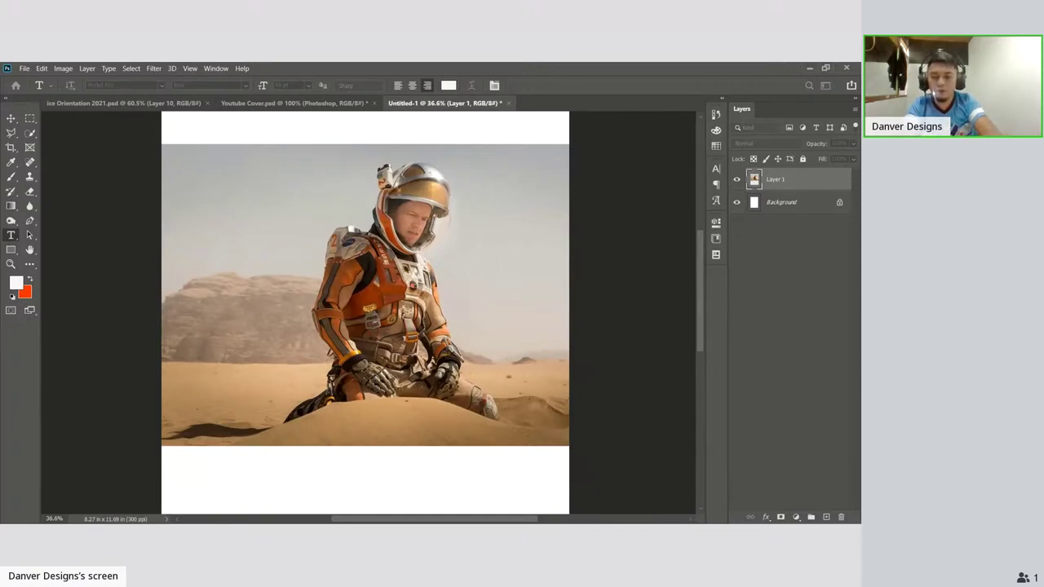
left_click(480, 265)
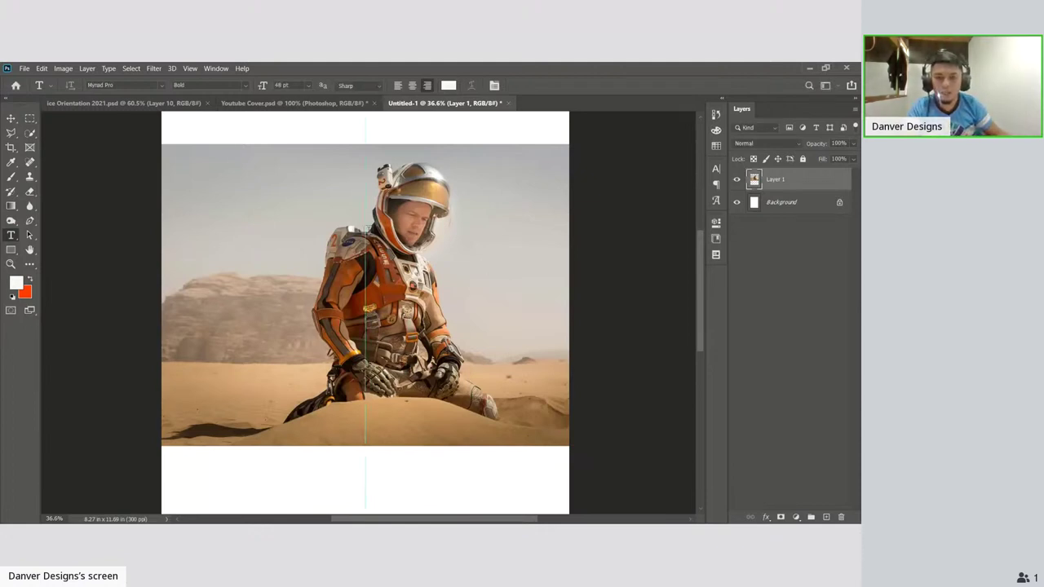
Add a horizontal guide through the page's vertical centre
scroll(368, 230, "up", 2)
scroll(369, 230, "up", 3)
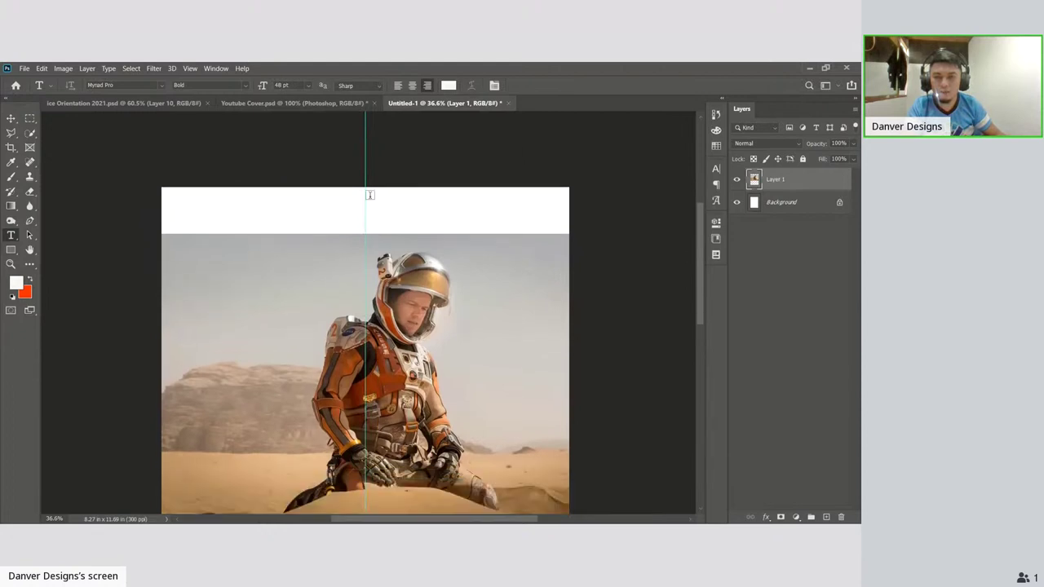
scroll(369, 230, "down", 7)
scroll(366, 230, "down", 2)
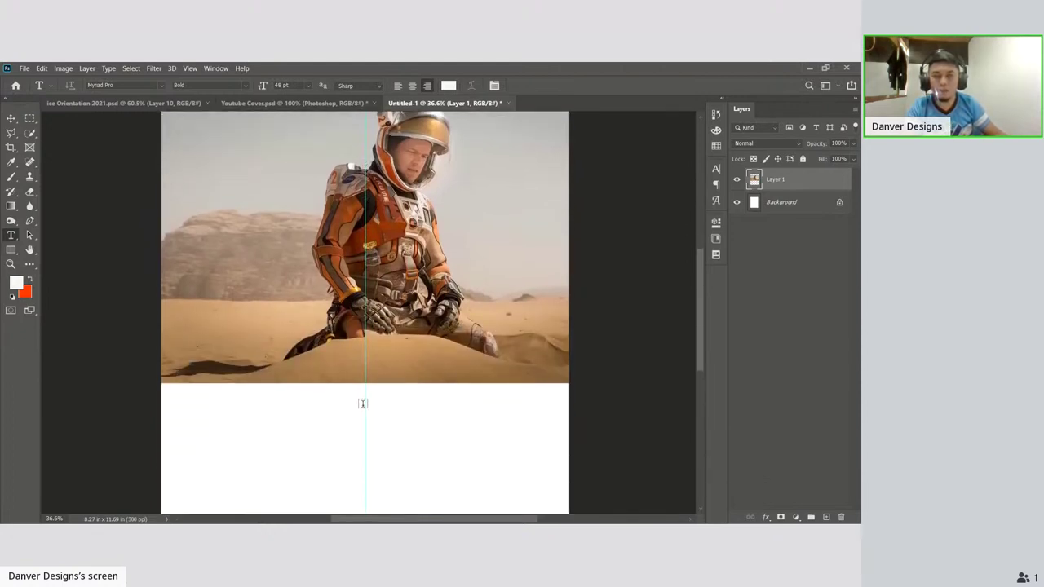
scroll(372, 227, "up", 6)
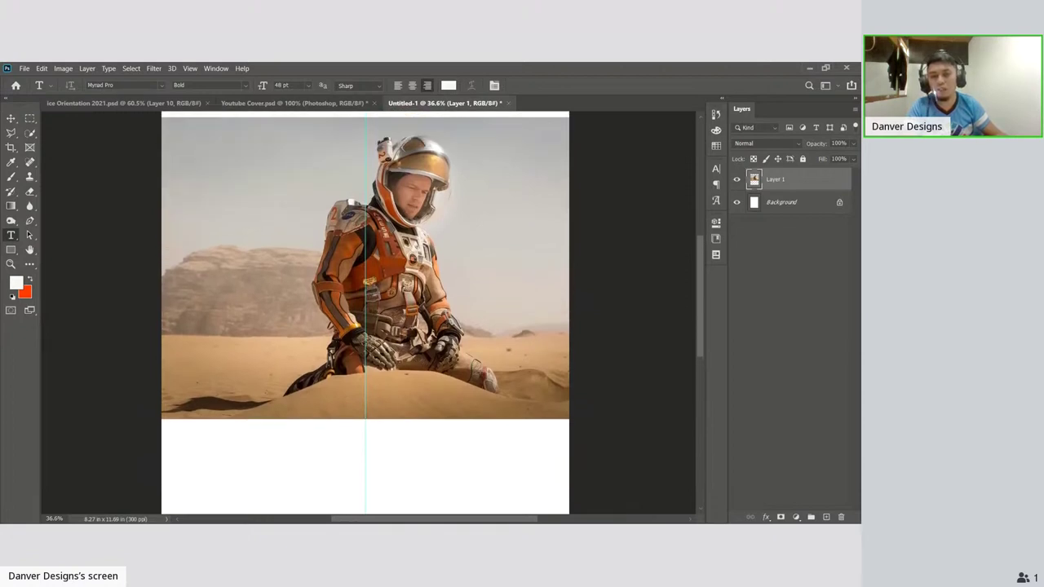
scroll(367, 270, "down", 3)
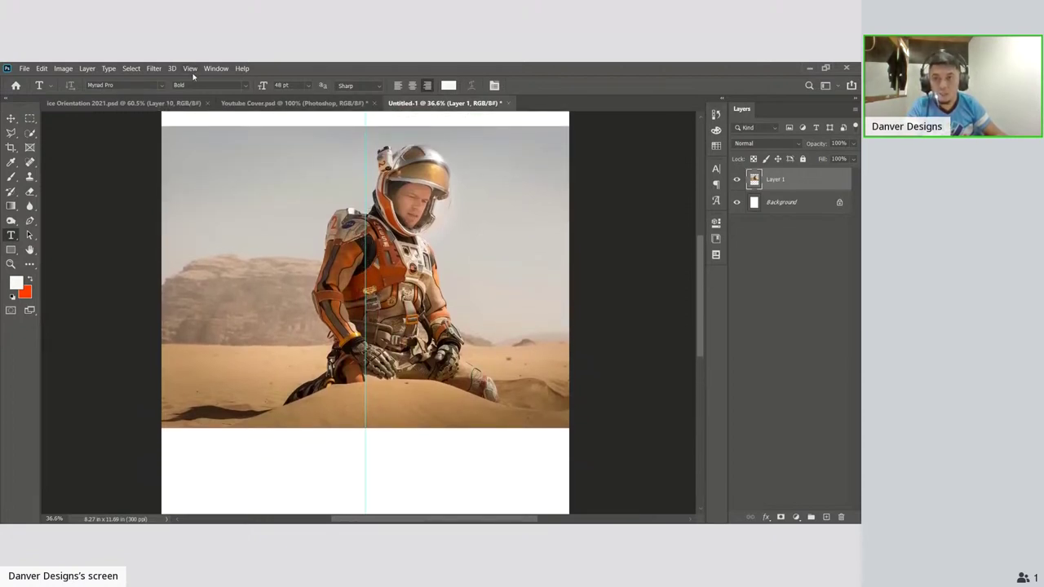
left_click(240, 361)
key("BackSpace")
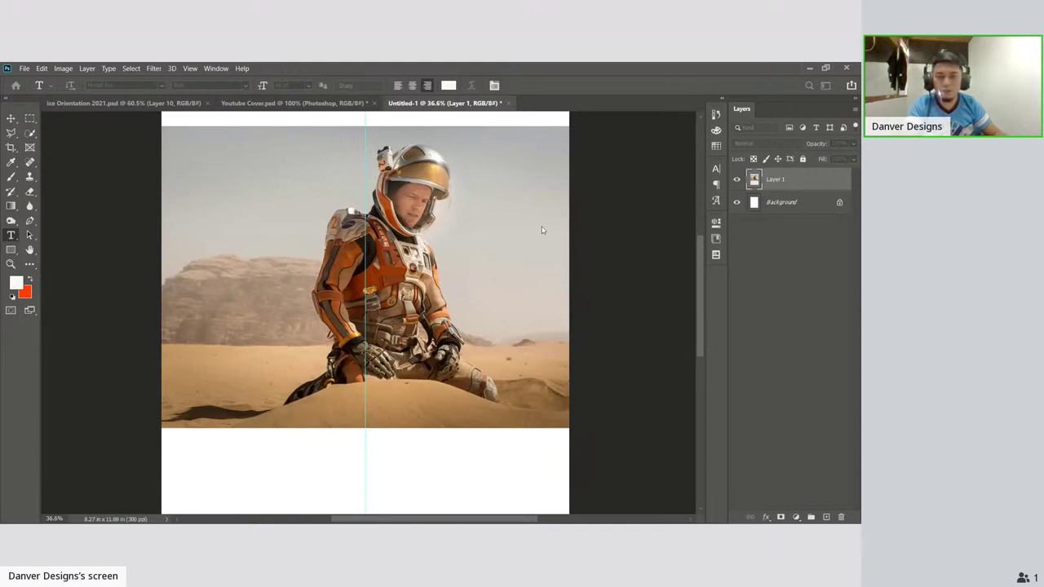
Move the astronaut image straight down with Free Transform to centre it on the intersection of the two guides
scroll(485, 233, "down", 3)
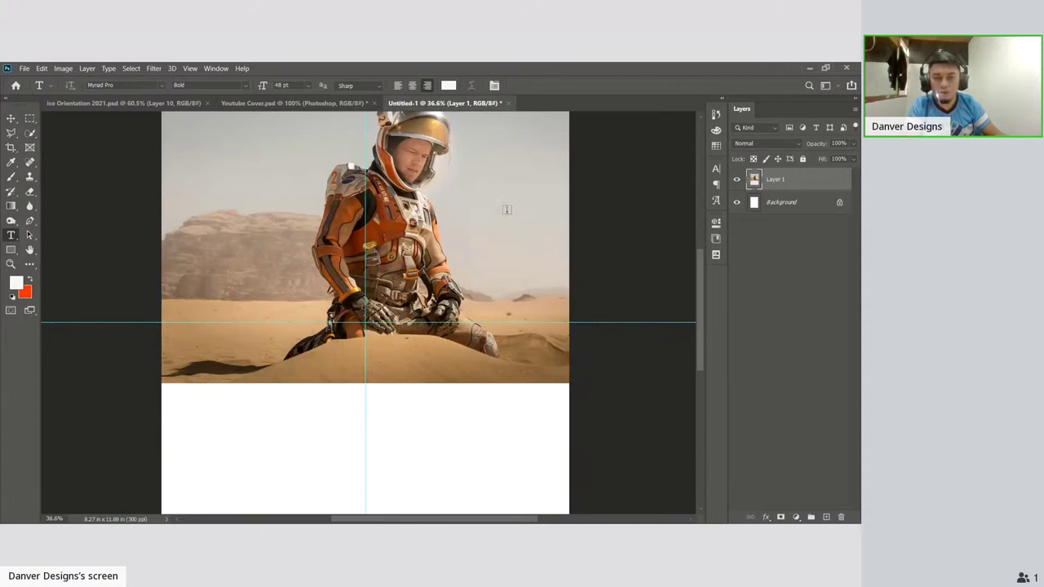
scroll(443, 241, "down", 1)
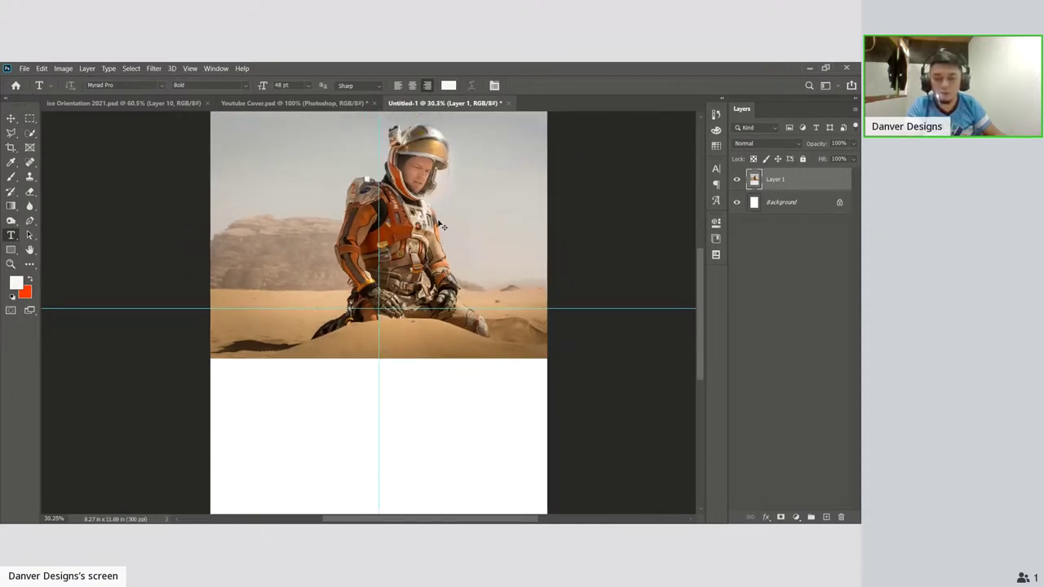
key("ctrl+t")
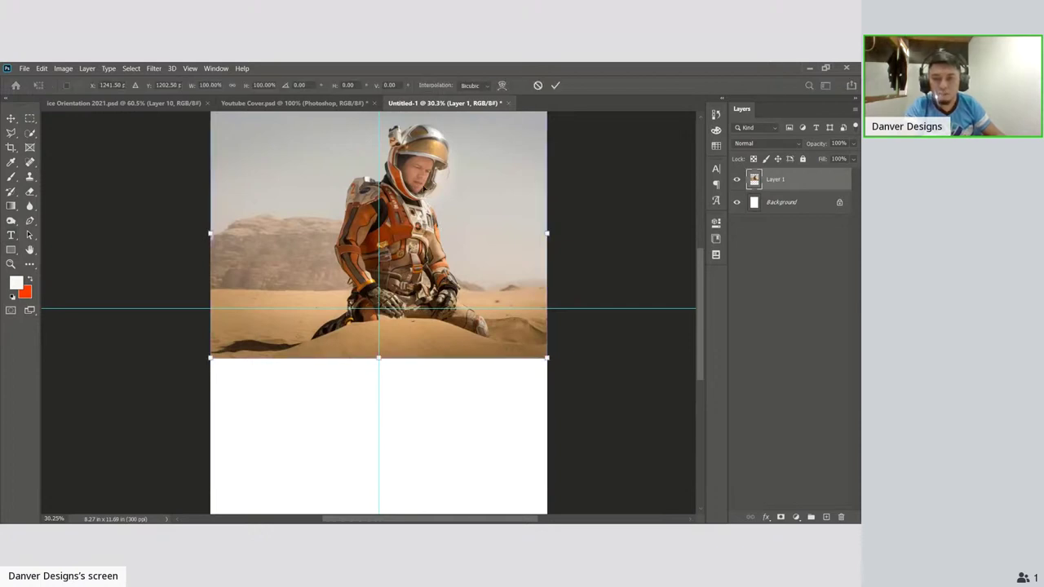
left_click_drag(427, 190, 426, 264)
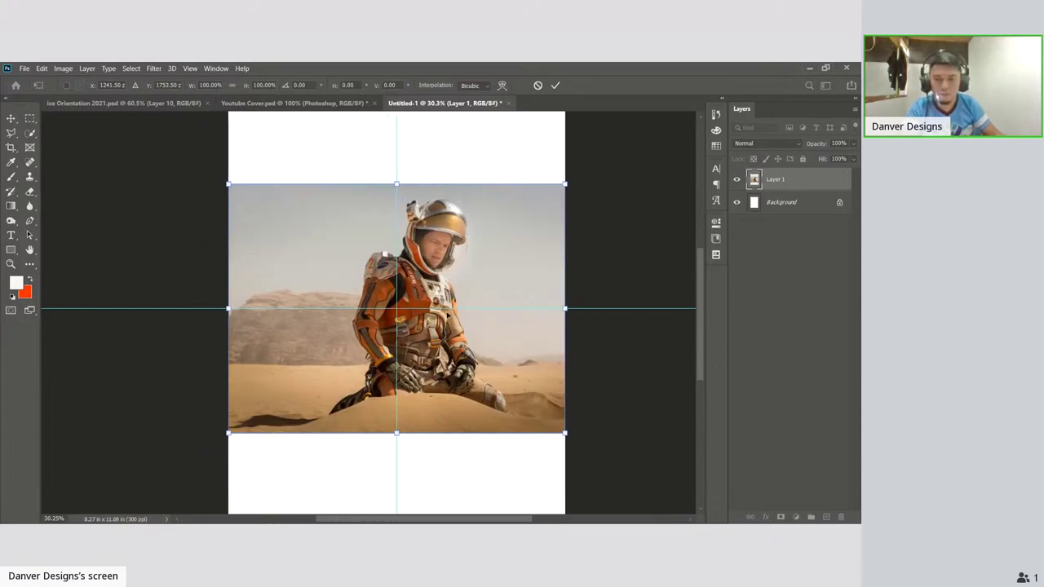
scroll(447, 314, "up", 2)
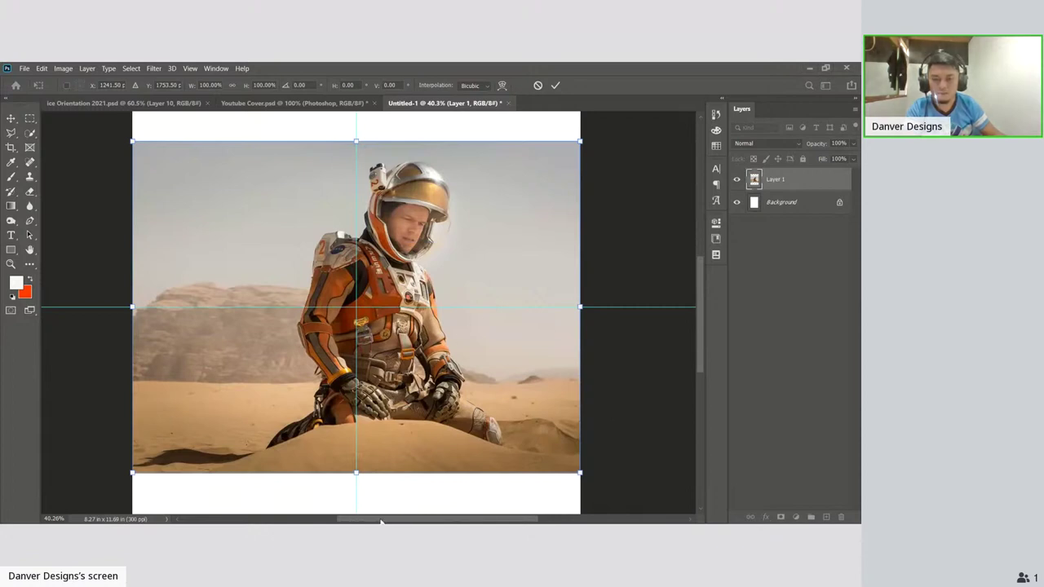
left_click_drag(410, 403, 410, 403)
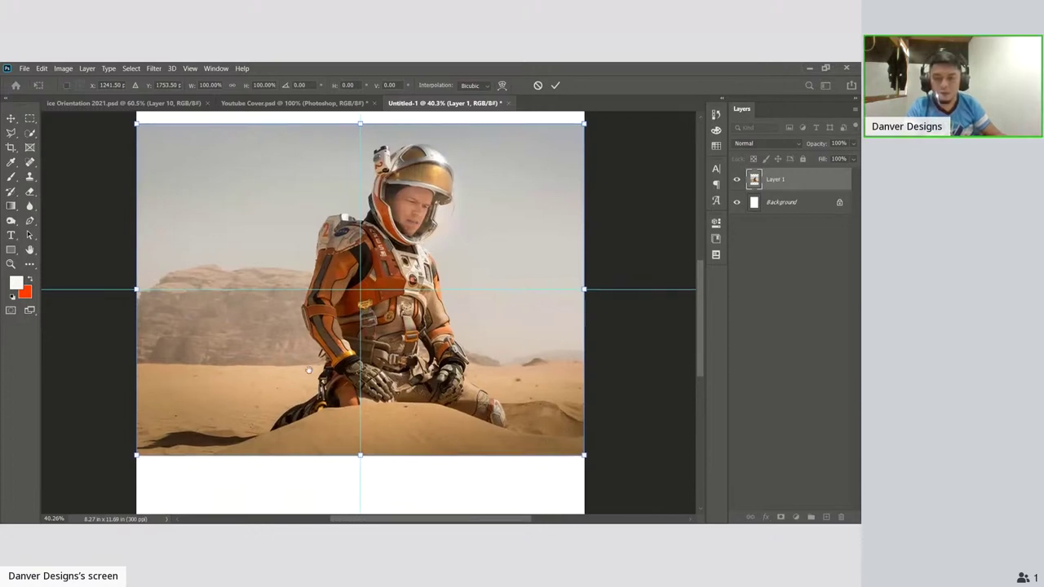
Apply the pending Free Transform to the astronaut image
left_click_drag(286, 362, 314, 375)
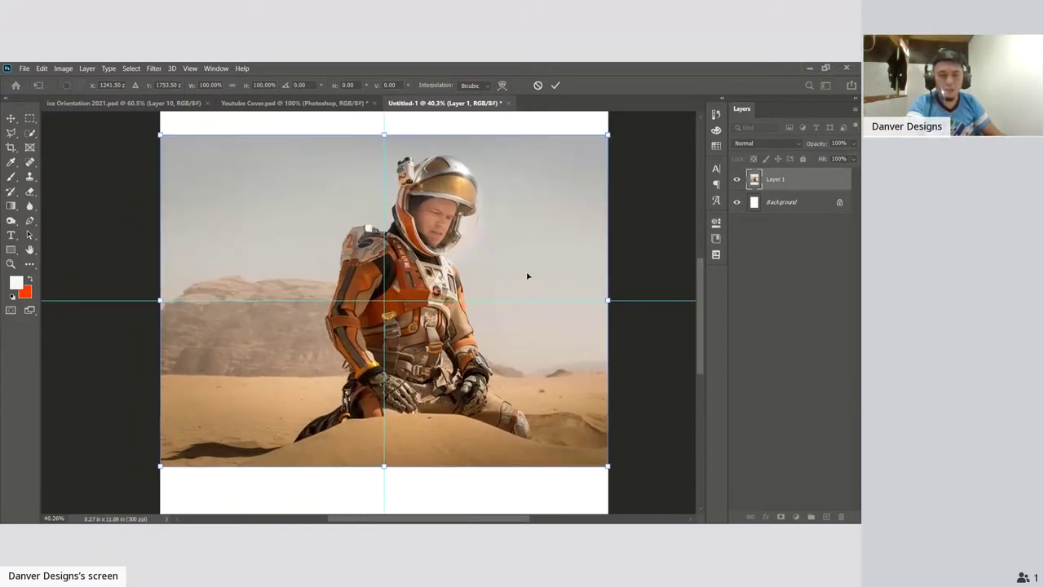
key("Return")
key("t")
left_click(783, 203)
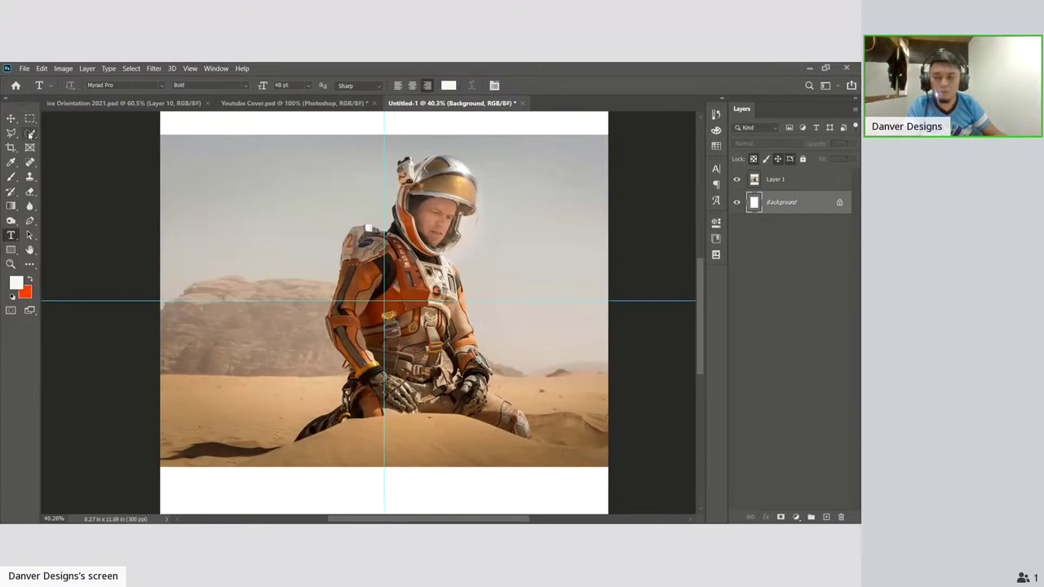
Select the sky behind the astronaut's back on Layer 1 with the Quick Selection tool, delete it, and deselect
key("w")
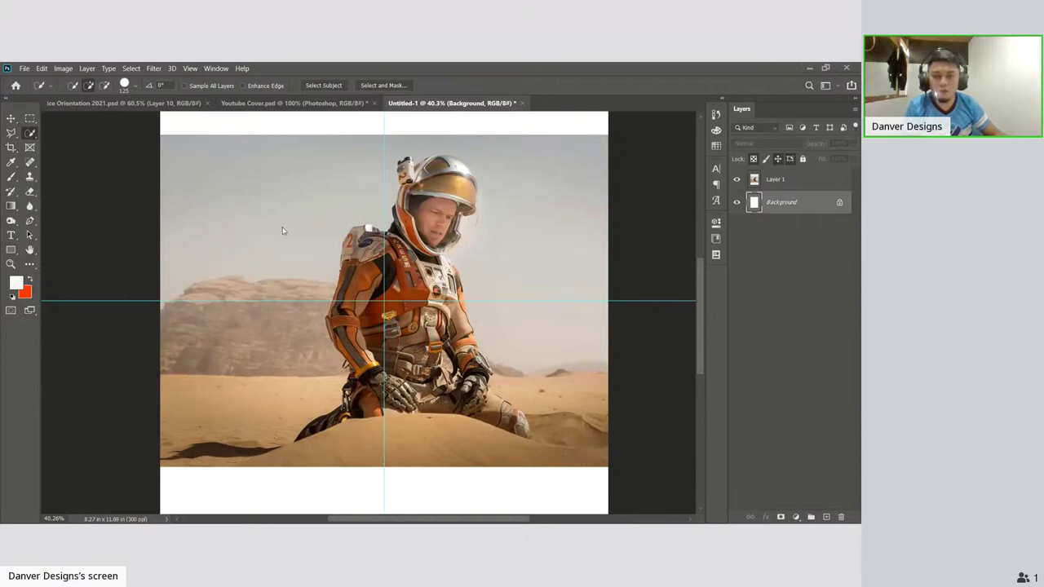
left_click(802, 182)
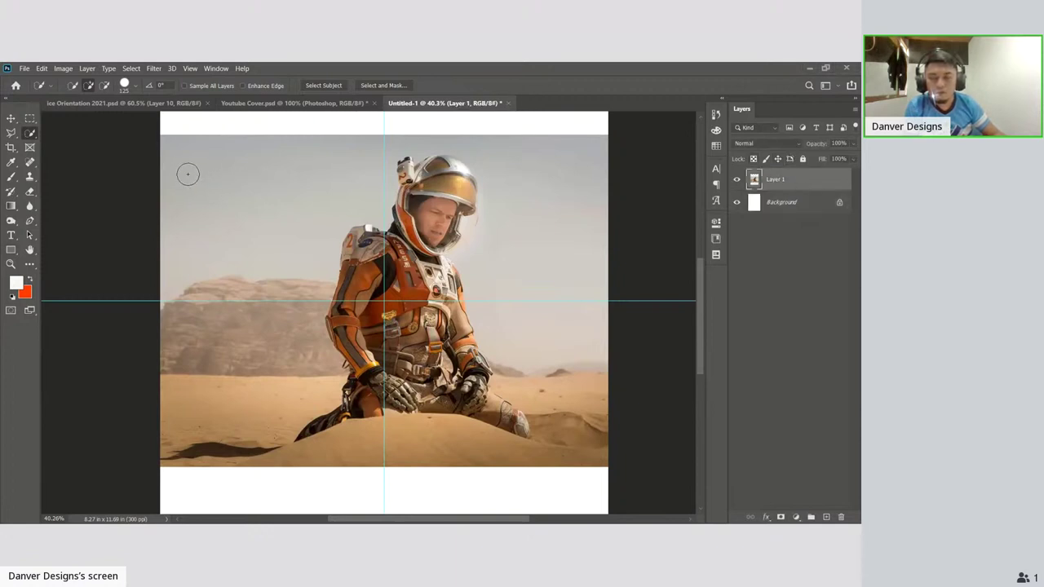
left_click_drag(186, 172, 206, 179)
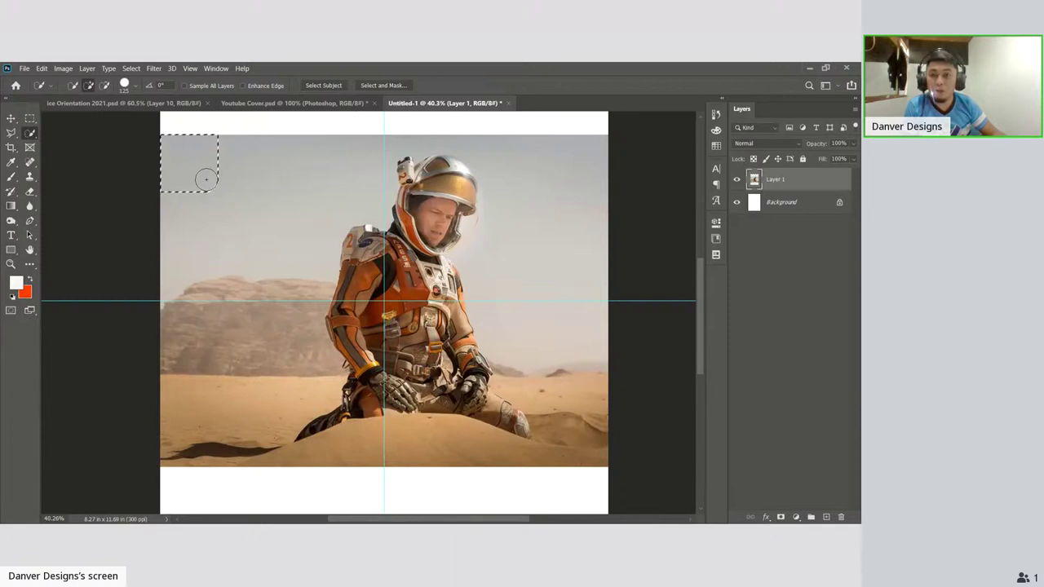
mouse_move(206, 177)
left_mouse_down()
mouse_move(279, 184)
mouse_move(381, 145)
mouse_move(452, 150)
mouse_move(489, 161)
mouse_move(527, 200)
mouse_move(536, 236)
left_mouse_up()
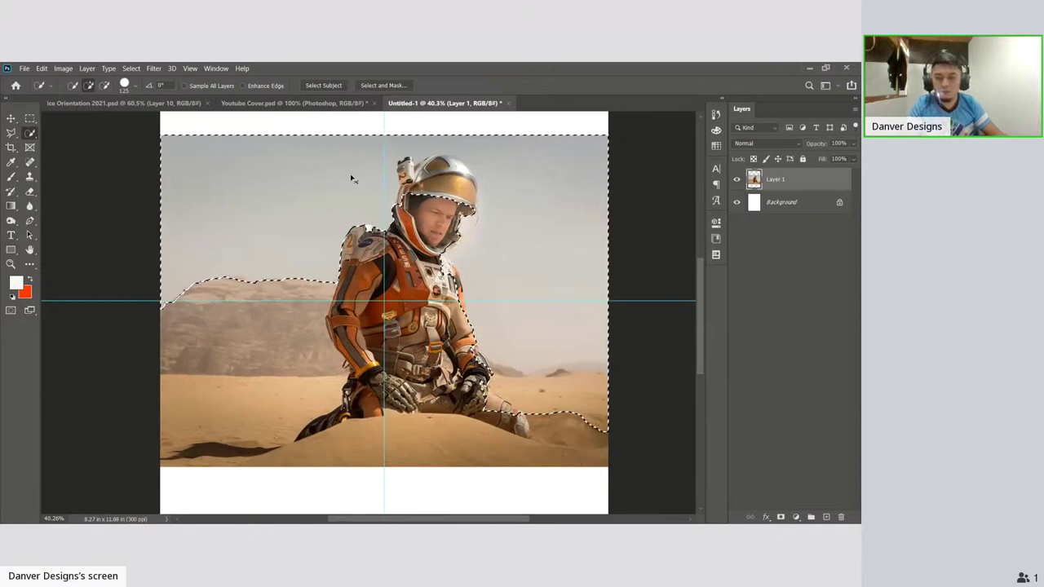
key("ctrl+d")
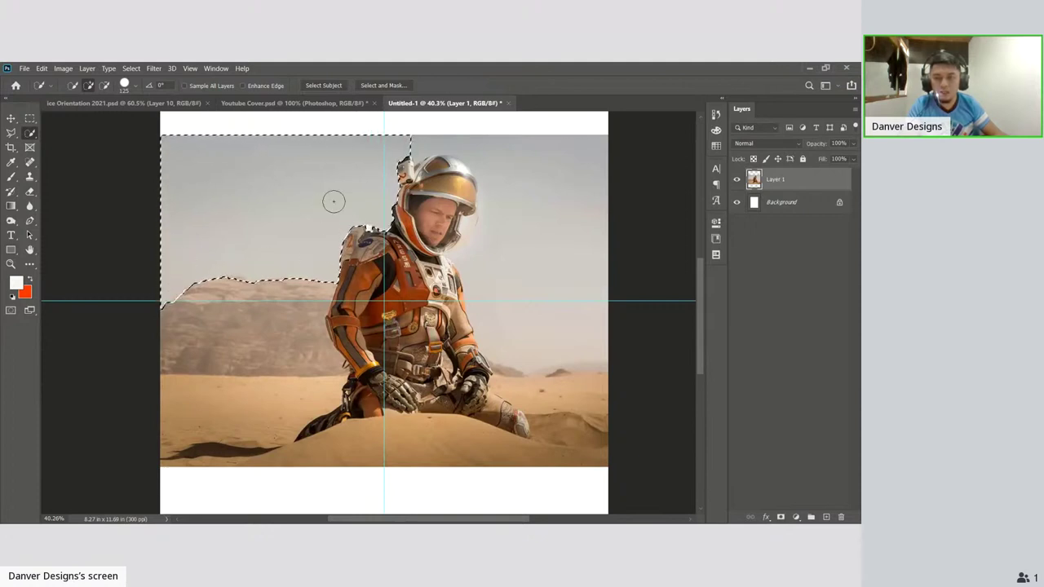
key("Delete")
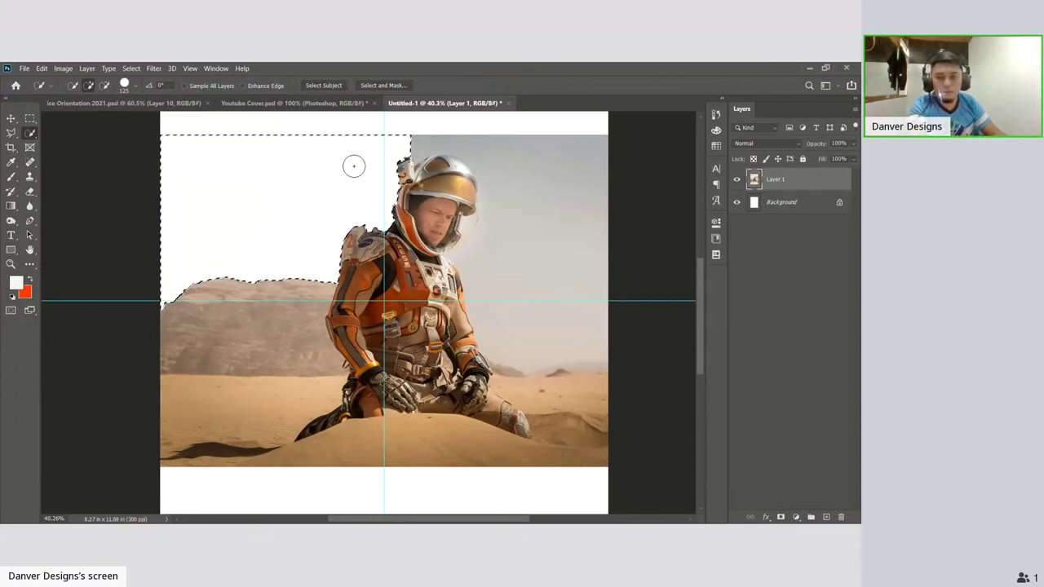
key("ctrl+d")
Try to select the sky directly above the astronaut's helmet with the Quick Selection tool
left_click(462, 144)
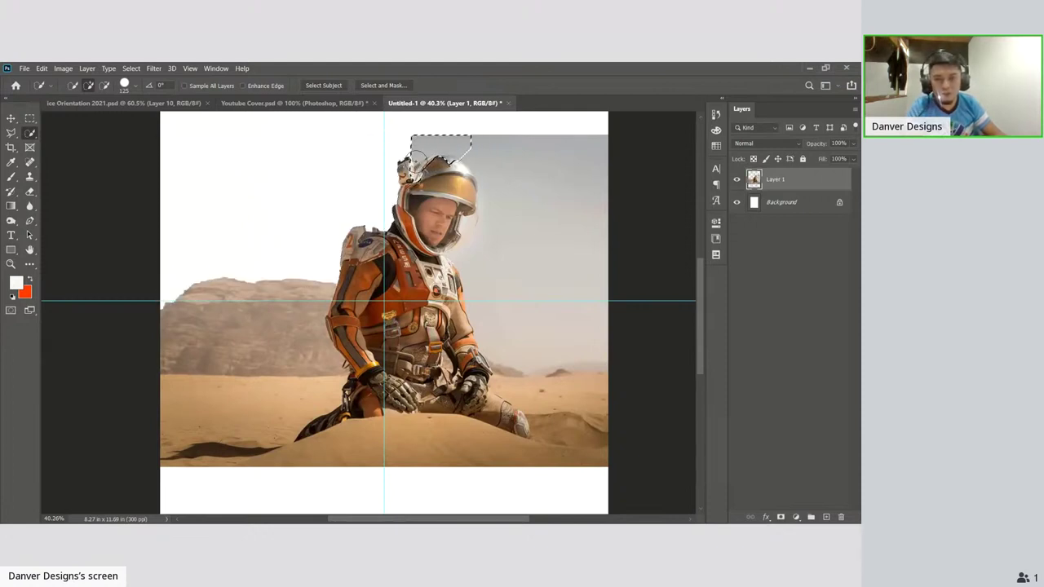
scroll(436, 169, "up", 5)
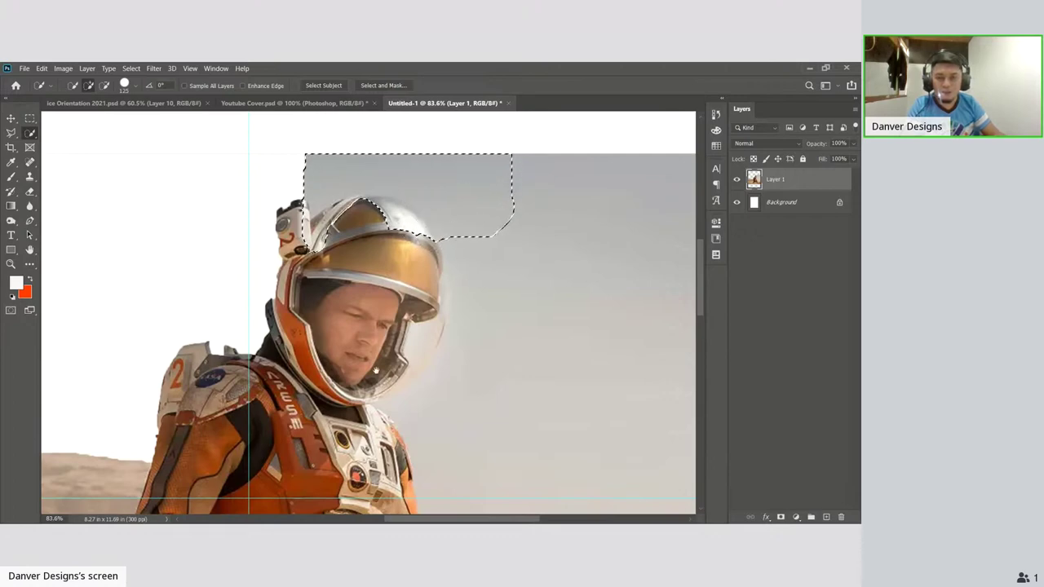
key("ctrl+d")
Select the foreground sand dune along the image's lower edge with the Quick Selection tool
scroll(416, 259, "down", 8)
scroll(416, 257, "down", 5)
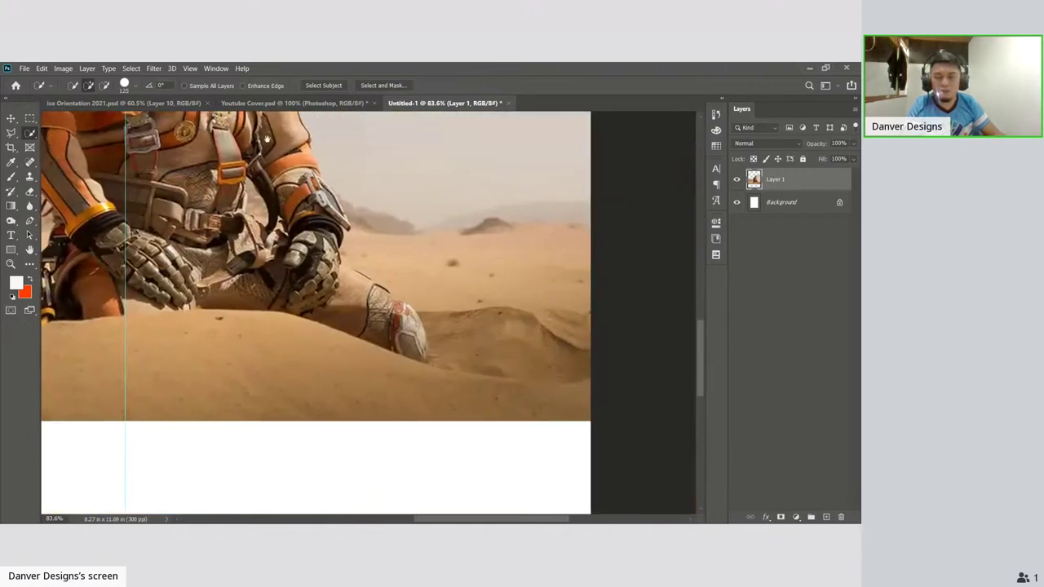
mouse_move(293, 325)
left_mouse_down()
mouse_move(403, 331)
mouse_move(422, 345)
mouse_move(571, 306)
mouse_move(629, 325)
left_mouse_up()
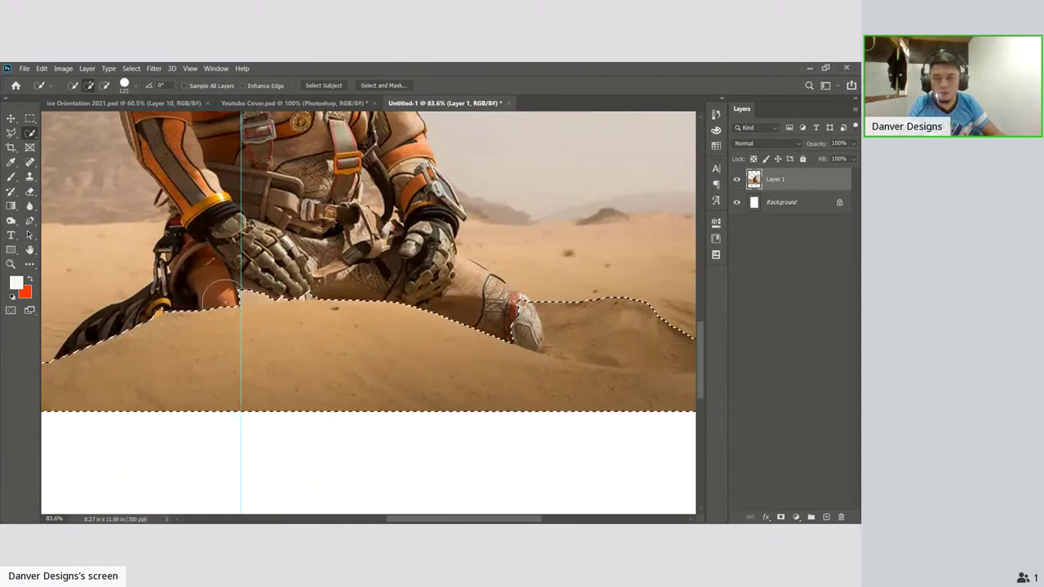
left_click_drag(125, 349, 544, 280)
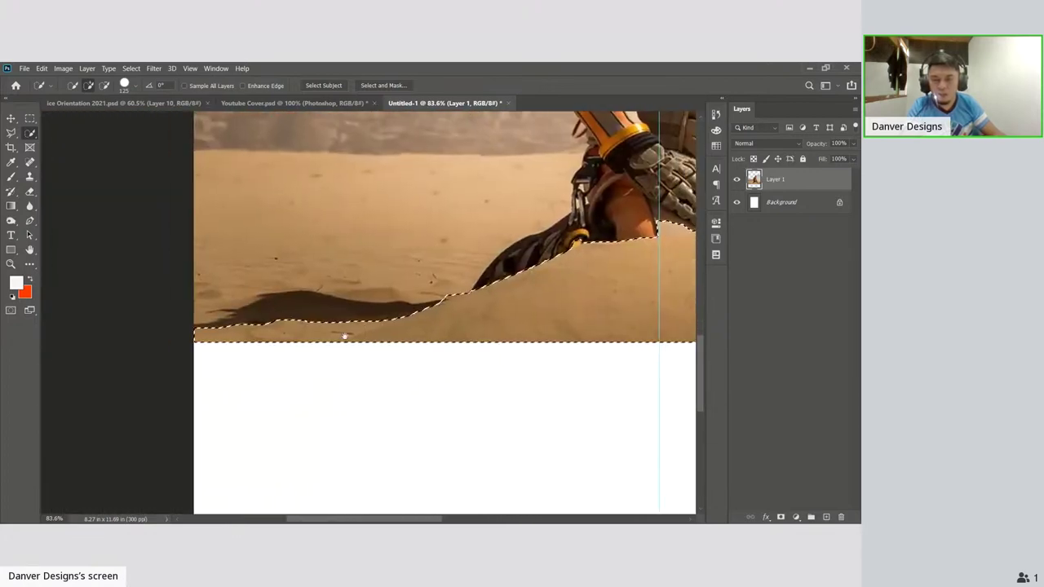
scroll(342, 333, "up", 3)
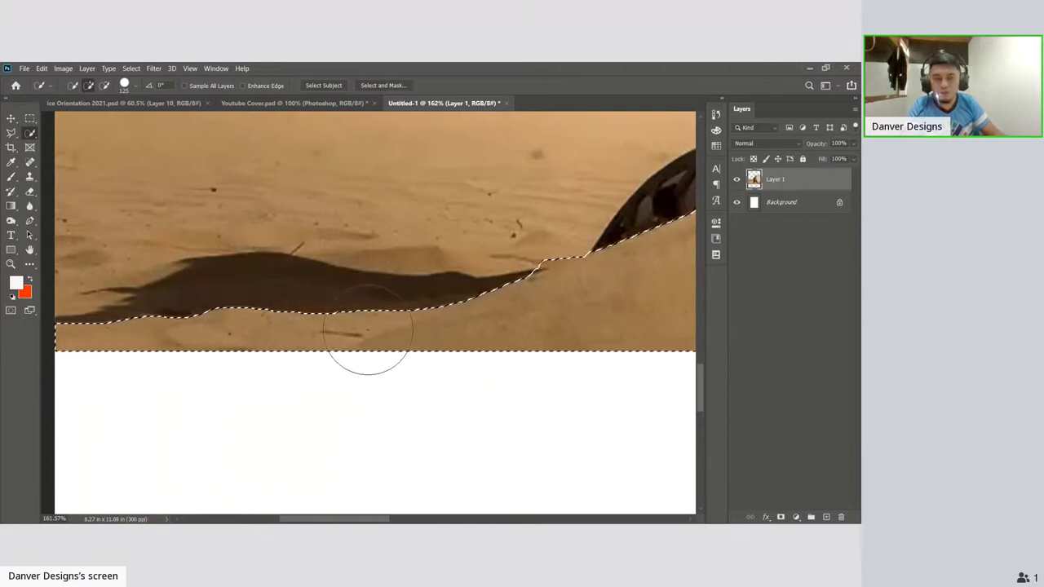
scroll(530, 309, "down", 1)
scroll(530, 308, "down", 3)
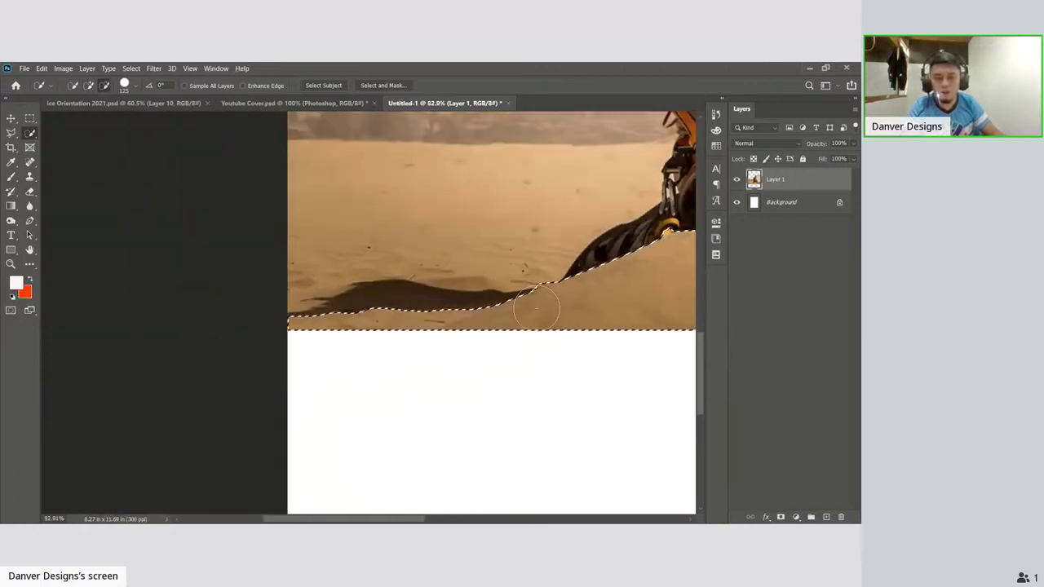
Extend the quick selection over the sky and desert in front of the astronaut, up to the helmet
key("ctrl+d")
mouse_move(593, 275)
left_mouse_down()
mouse_move(319, 419)
mouse_move(319, 484)
mouse_move(541, 242)
mouse_move(534, 310)
left_mouse_up()
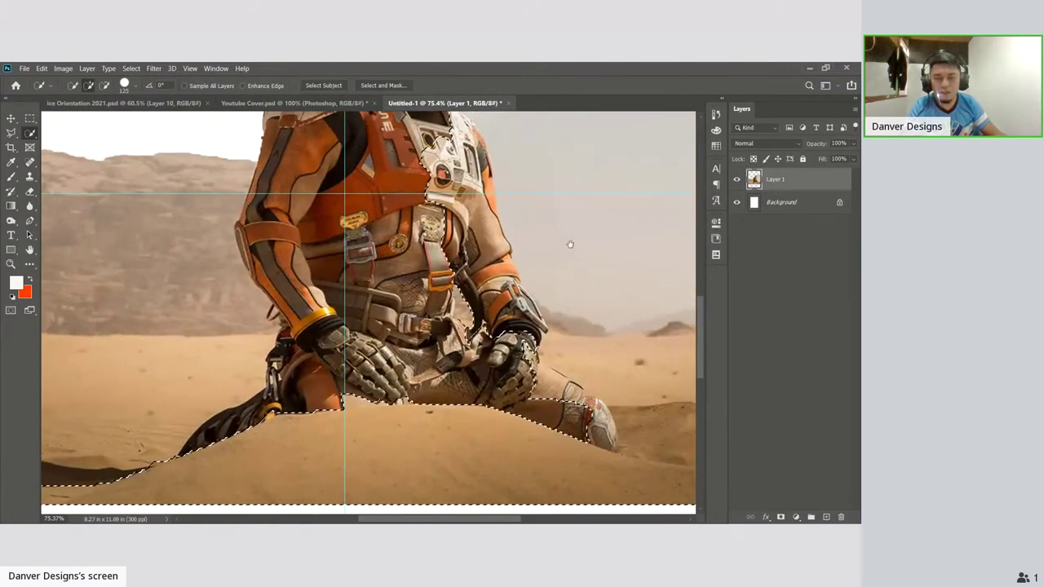
left_click_drag(554, 234, 494, 371)
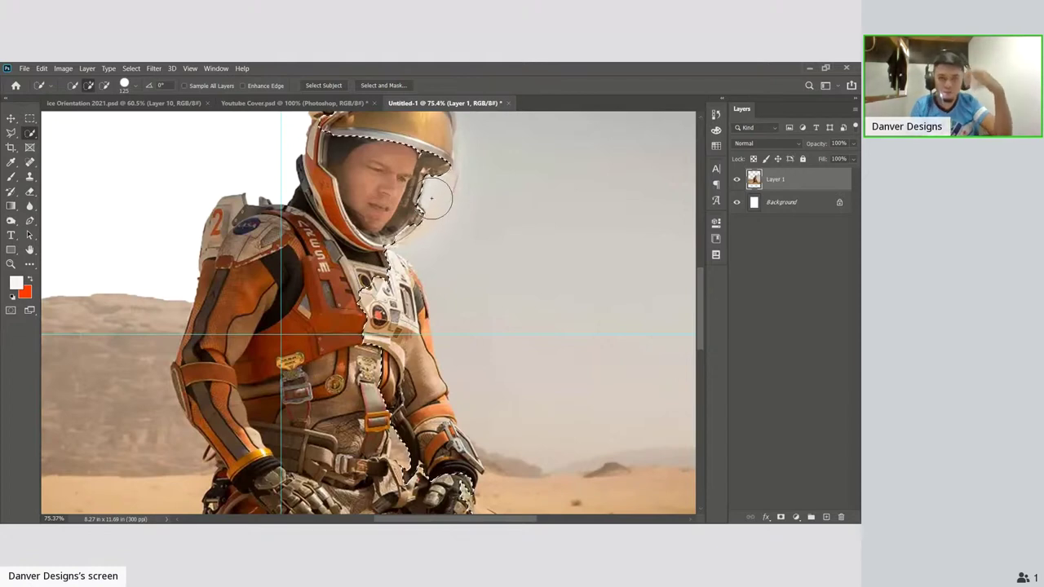
scroll(432, 198, "up", 2)
scroll(480, 250, "up", 3)
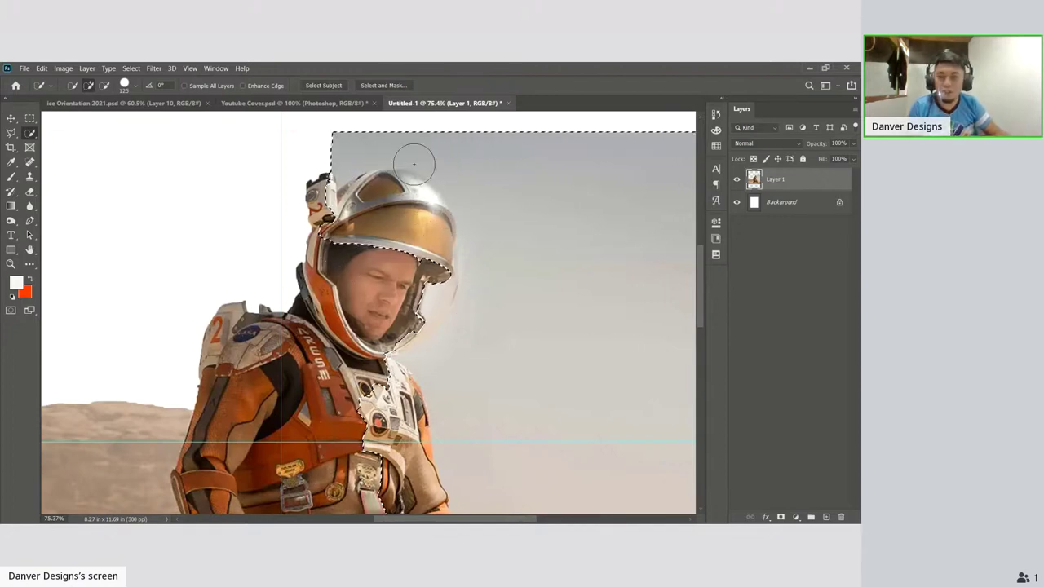
Undo the later quick selections and the sky deletion, and clear the remaining selection
left_click_drag(416, 167, 485, 177)
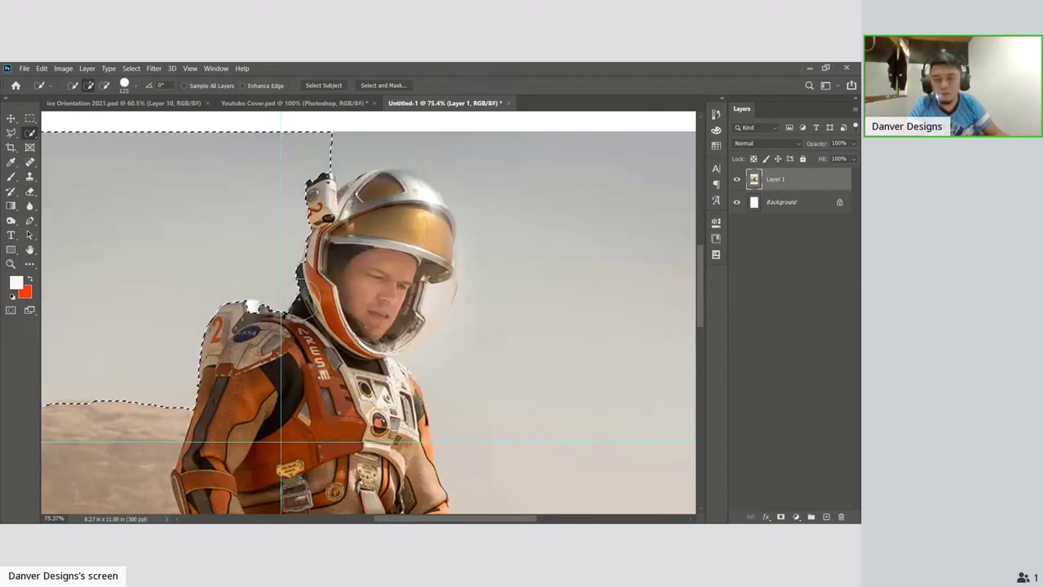
scroll(297, 297, "down", 5)
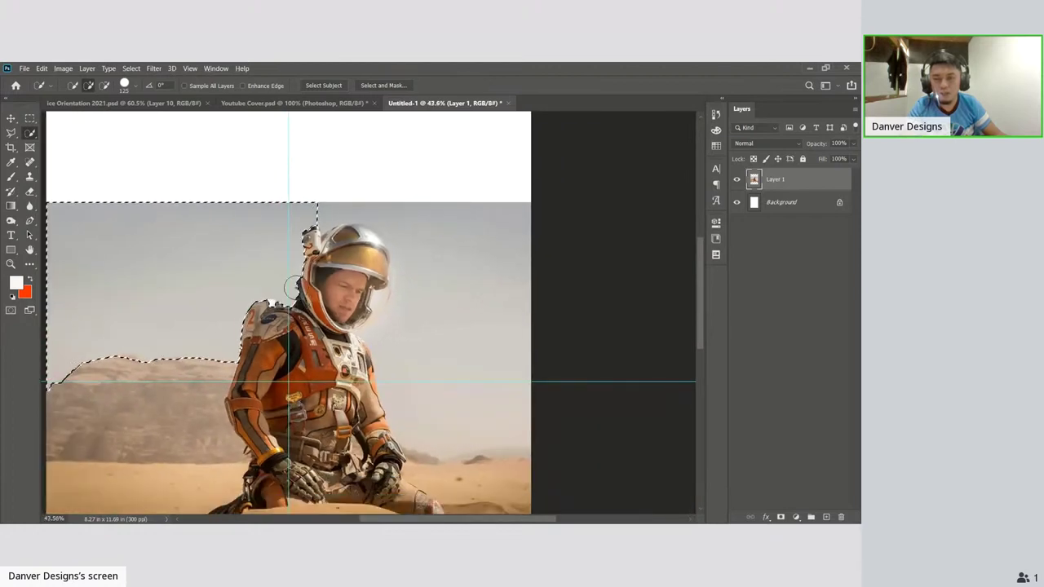
key("ctrl+d")
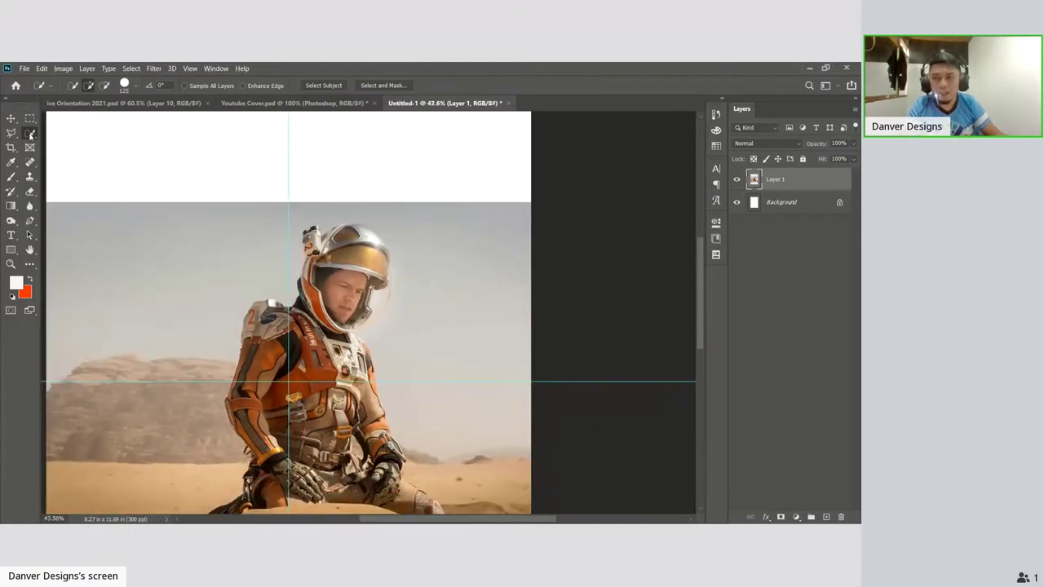
Select the entire sky around the astronaut with the Magic Wand tool, and deselect it
key("shift+w")
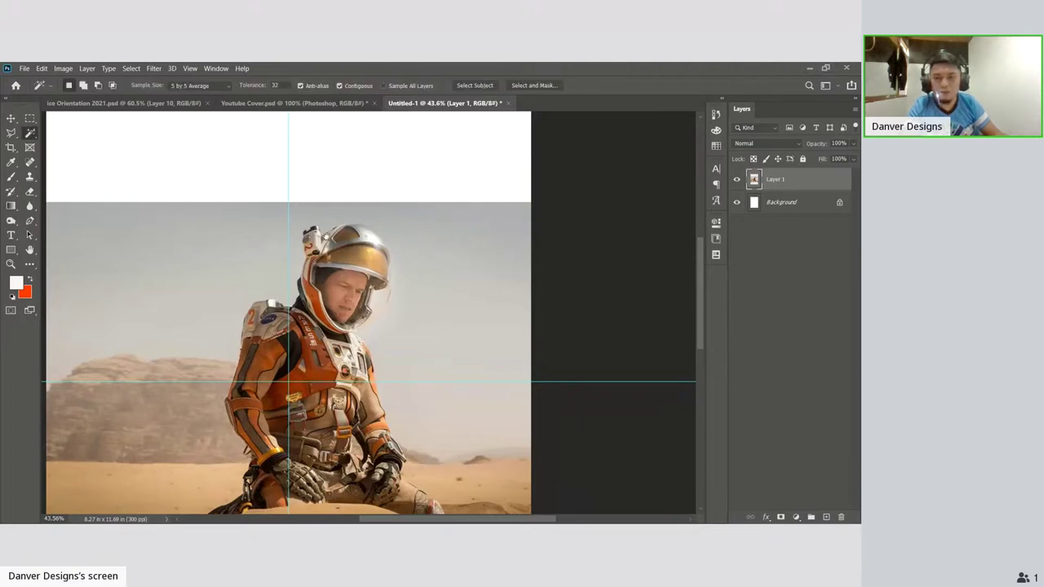
left_click(204, 245)
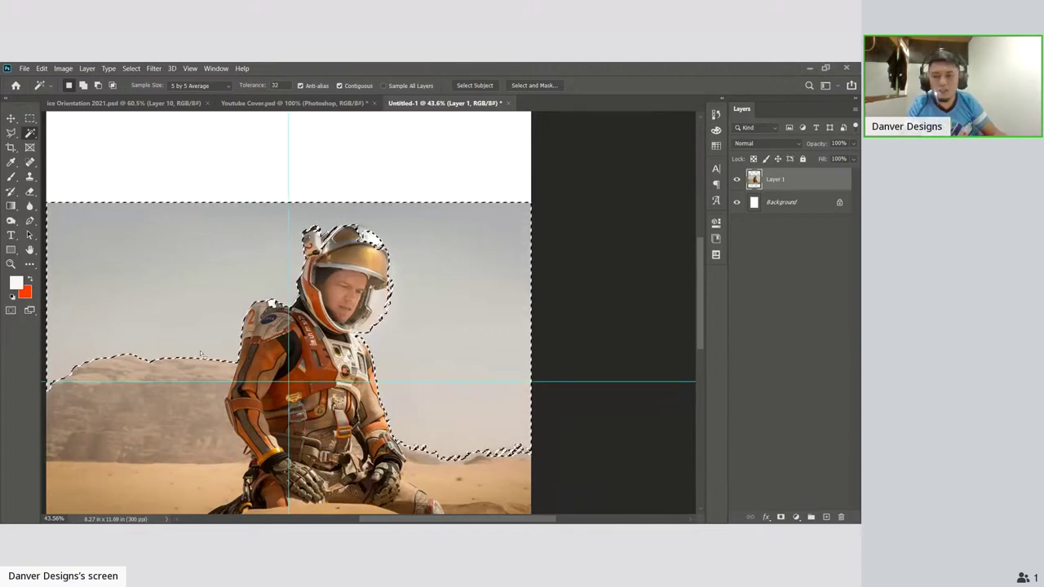
scroll(416, 347, "down", 2)
scroll(416, 347, "left", 2)
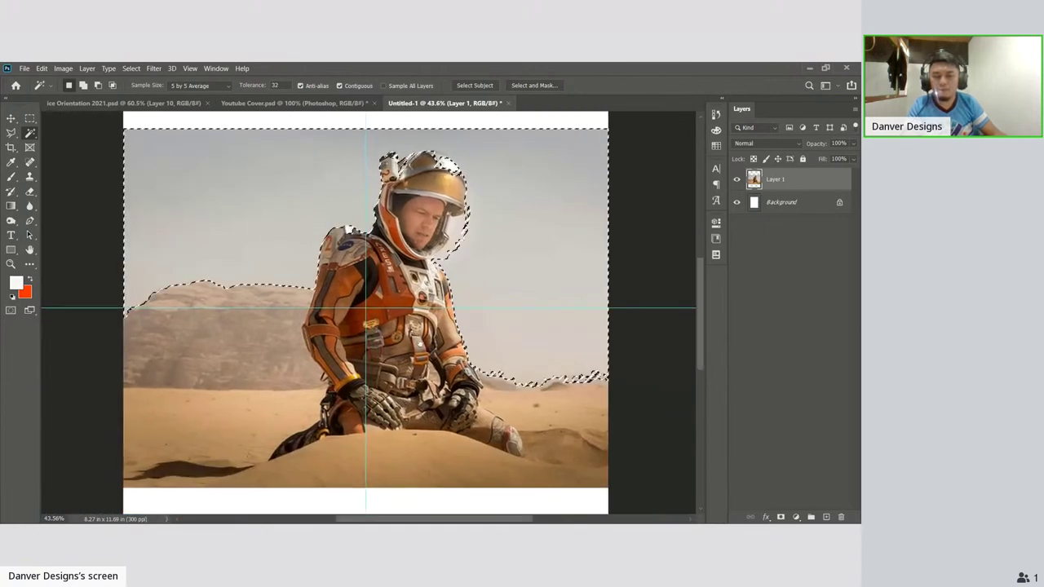
scroll(439, 215, "right", 2)
scroll(439, 215, "down", 1)
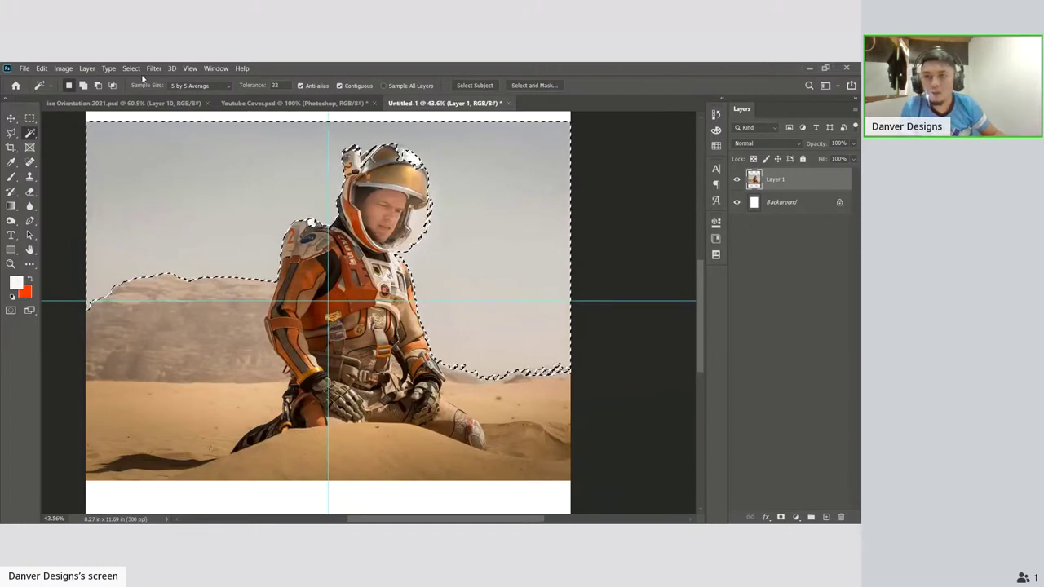
key("ctrl+d")
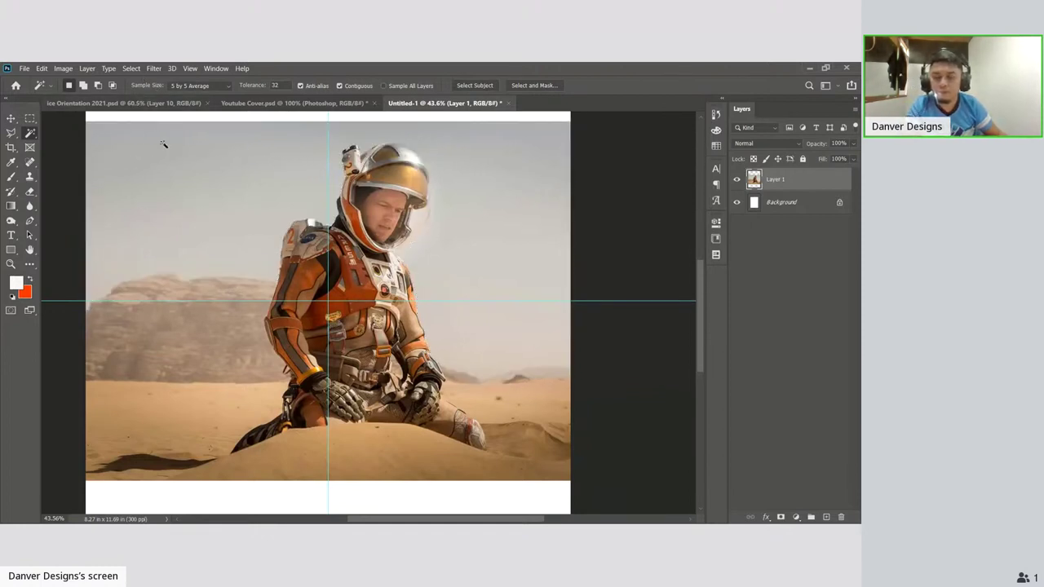
Outline a wedge of sky along the mountain's outer slope with the Polygonal Lasso and fill it with white
key("l")
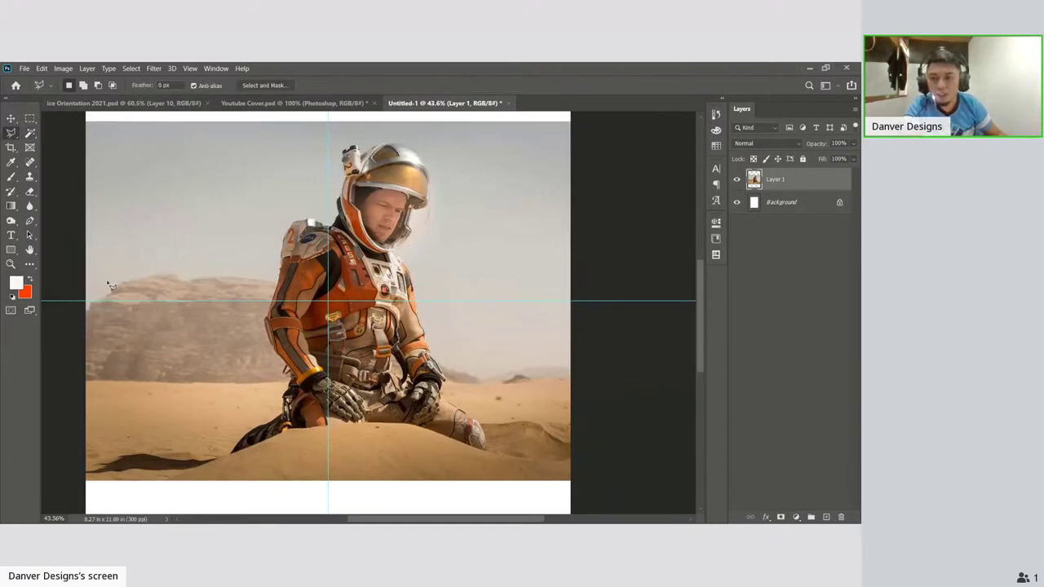
scroll(133, 263, "up", 3)
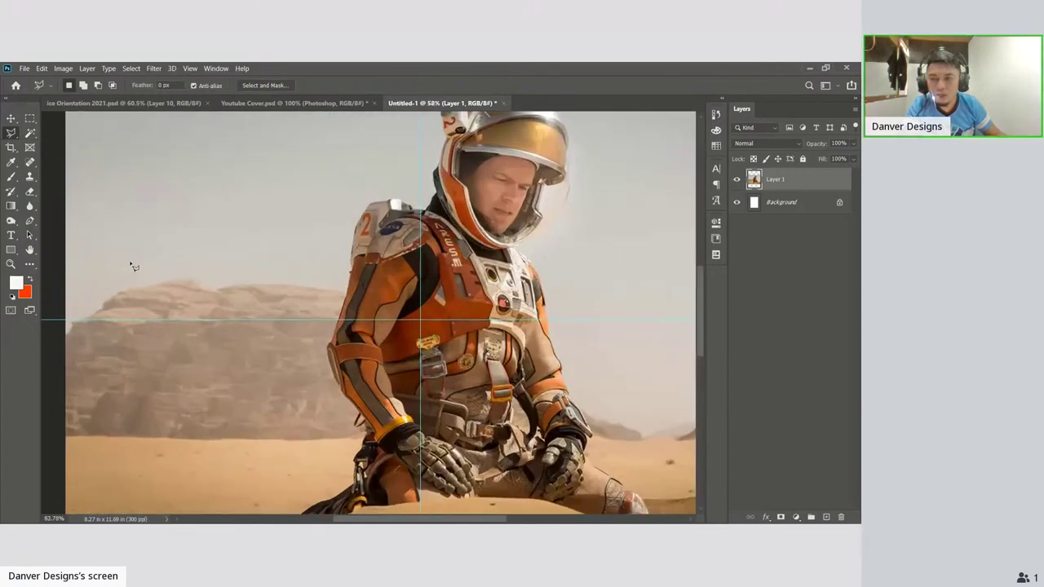
scroll(152, 313, "left", 5)
scroll(152, 312, "down", 2)
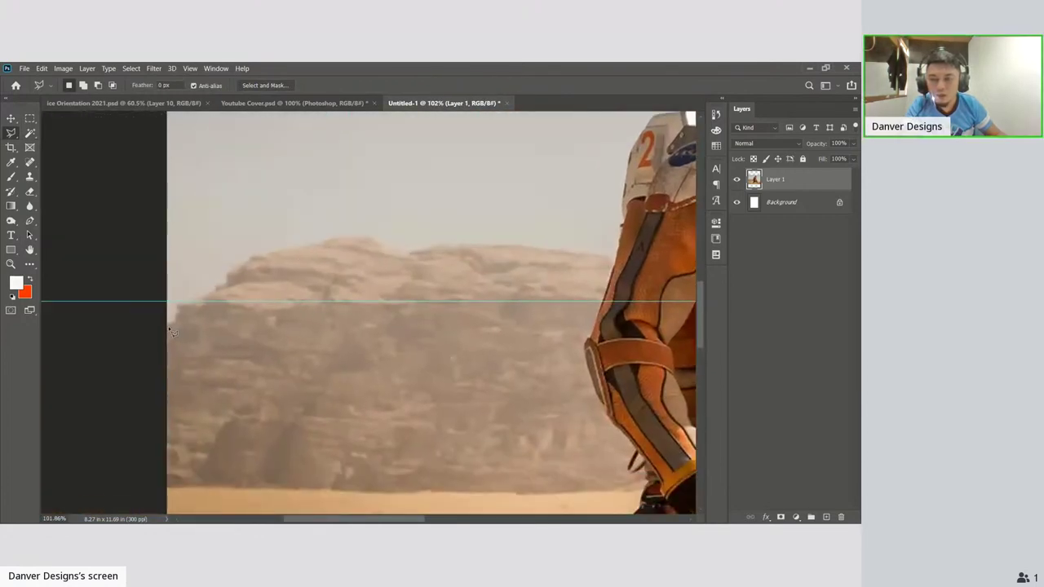
left_click(169, 327)
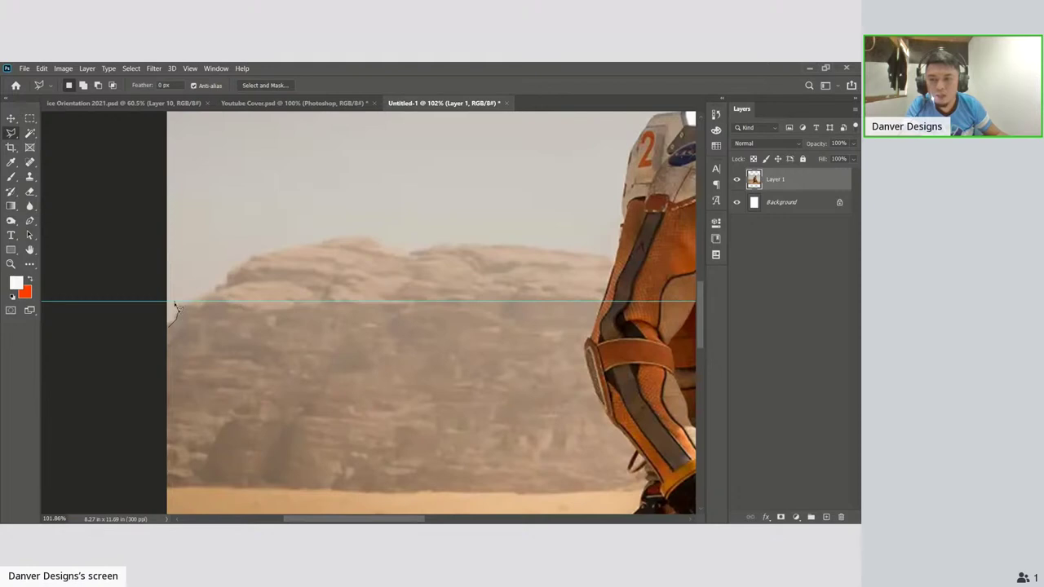
left_click(256, 256)
left_click(149, 245)
left_click(171, 327)
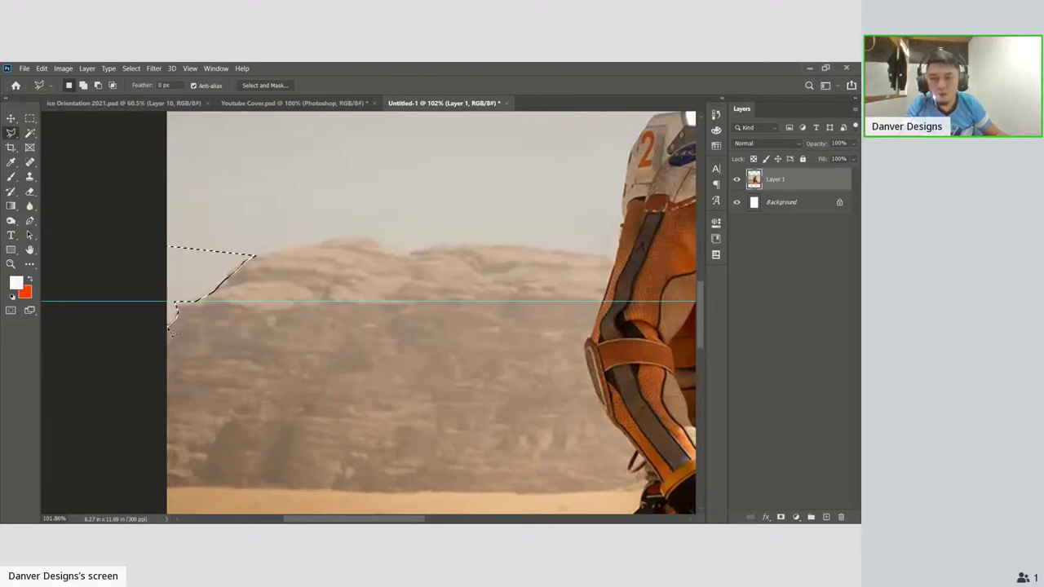
key("alt+BackSpace")
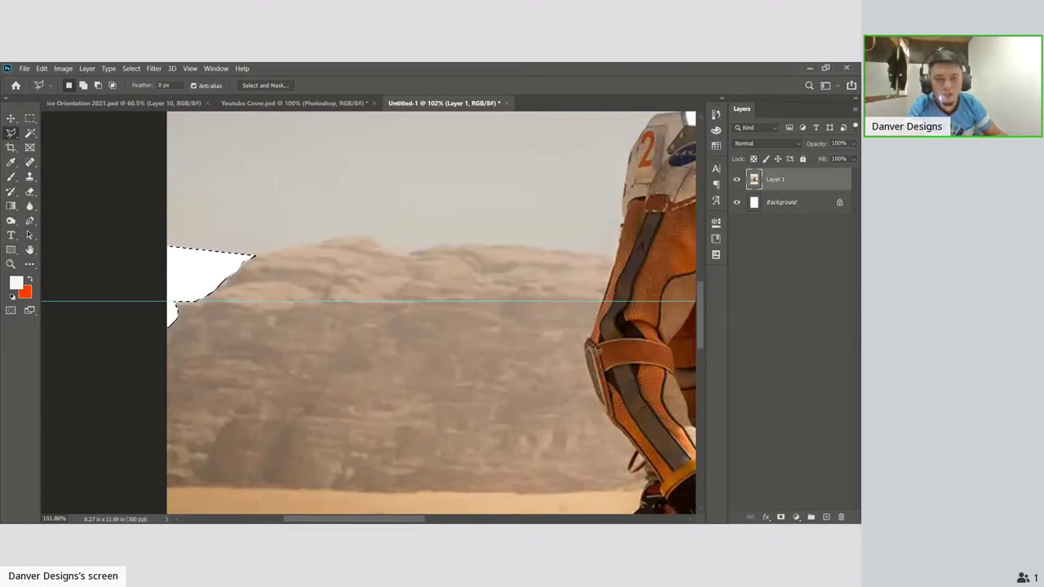
Clear the lasso selection and select the sky above the mountain behind the astronaut with the Magic Wand tool
left_click_drag(594, 349, 493, 382)
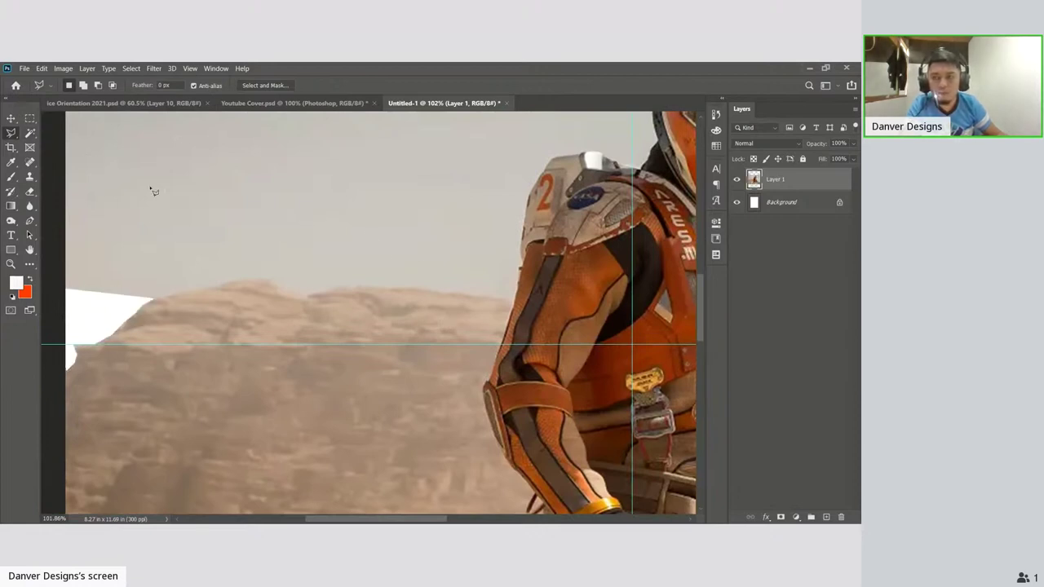
key("w")
left_click(237, 230)
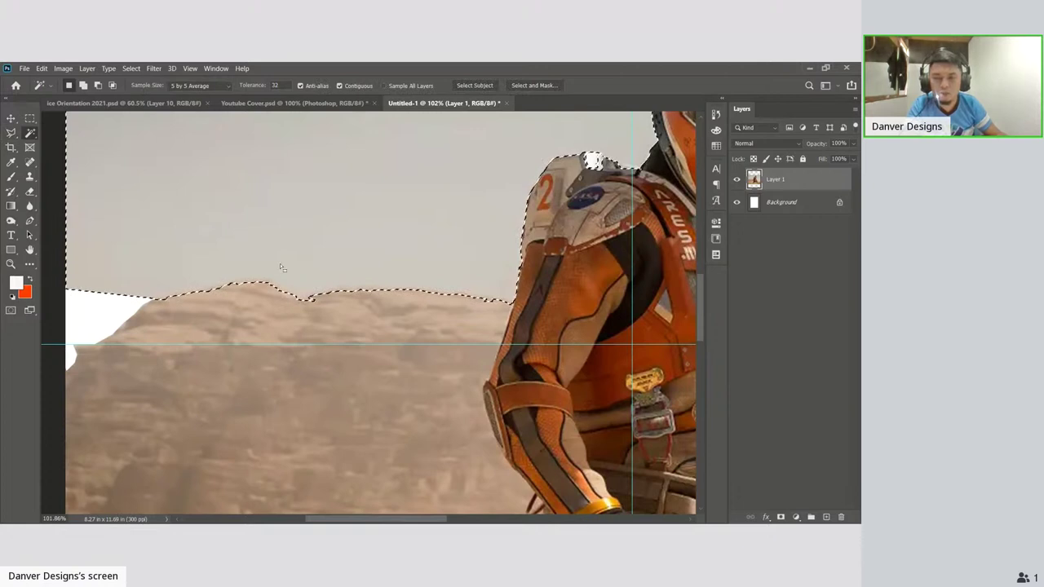
scroll(501, 205, "up", 3)
scroll(501, 204, "right", 3)
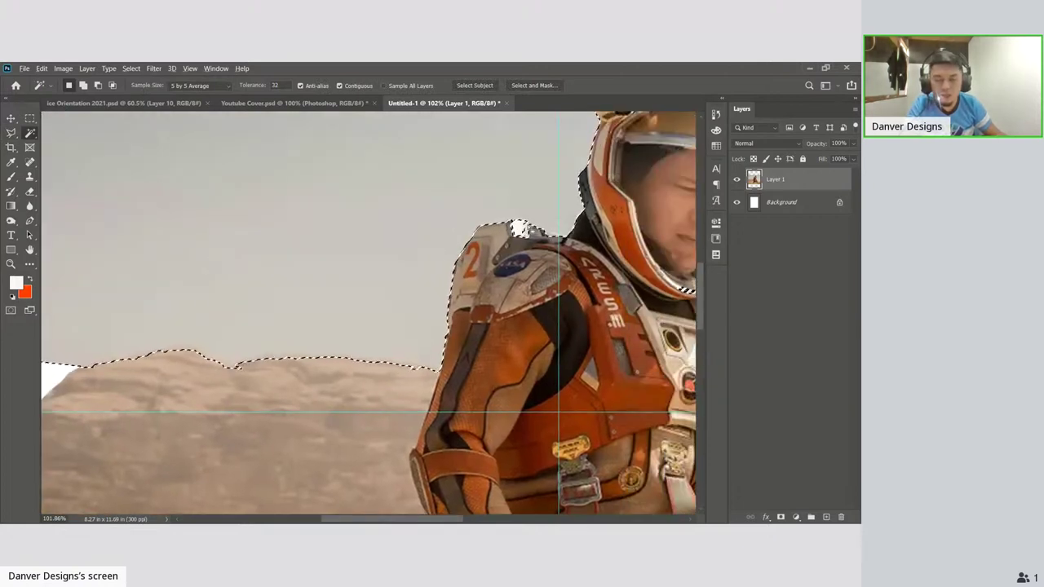
Clear the wand selection, outline the sky directly above the astronaut's backpack with the Polygonal Lasso, delete it and deselect
scroll(526, 222, "up", 3)
scroll(372, 317, "up", 3)
scroll(372, 316, "right", 4)
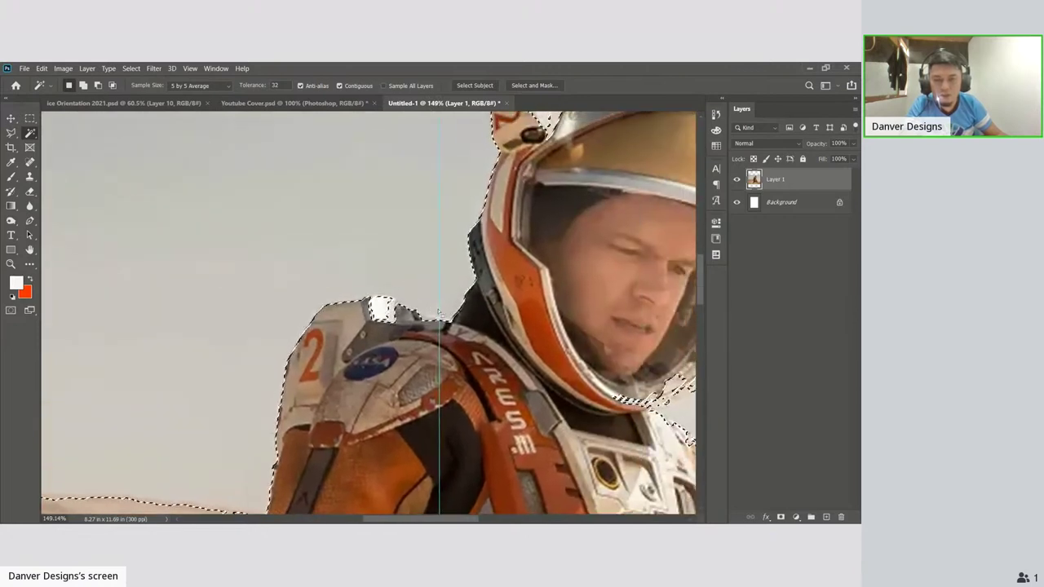
key("ctrl+d")
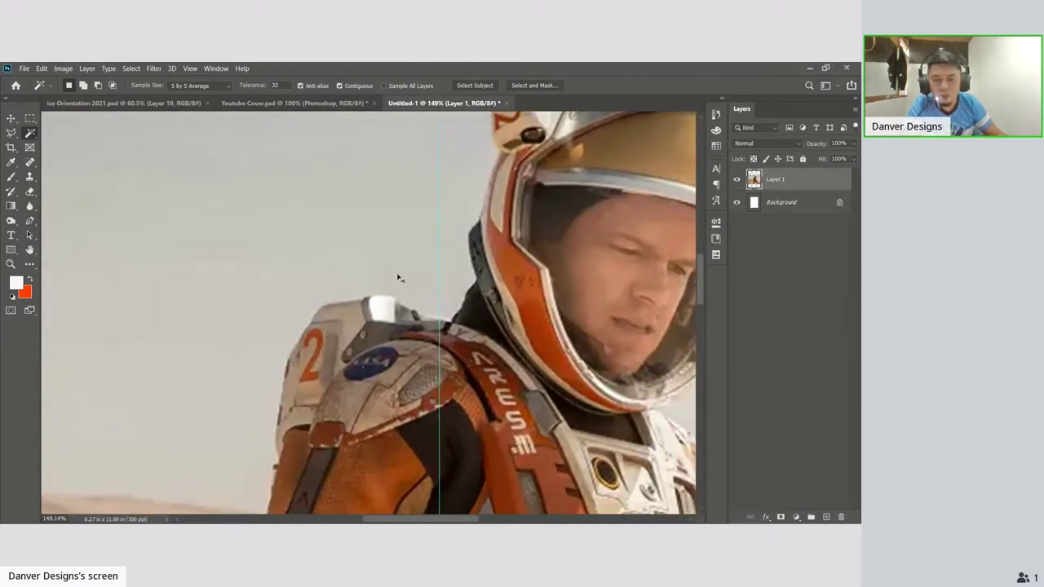
key("l")
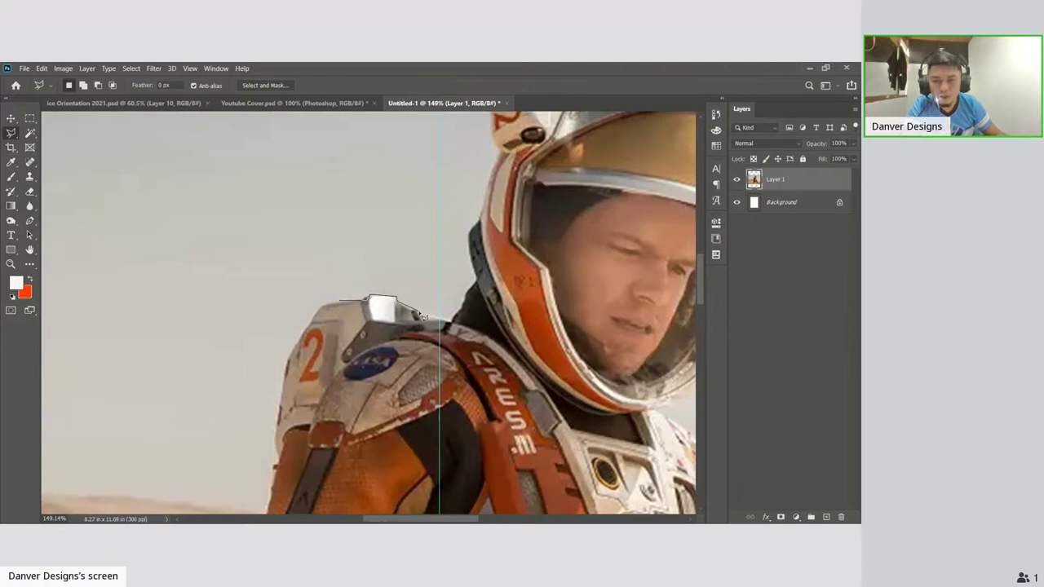
left_click(450, 322)
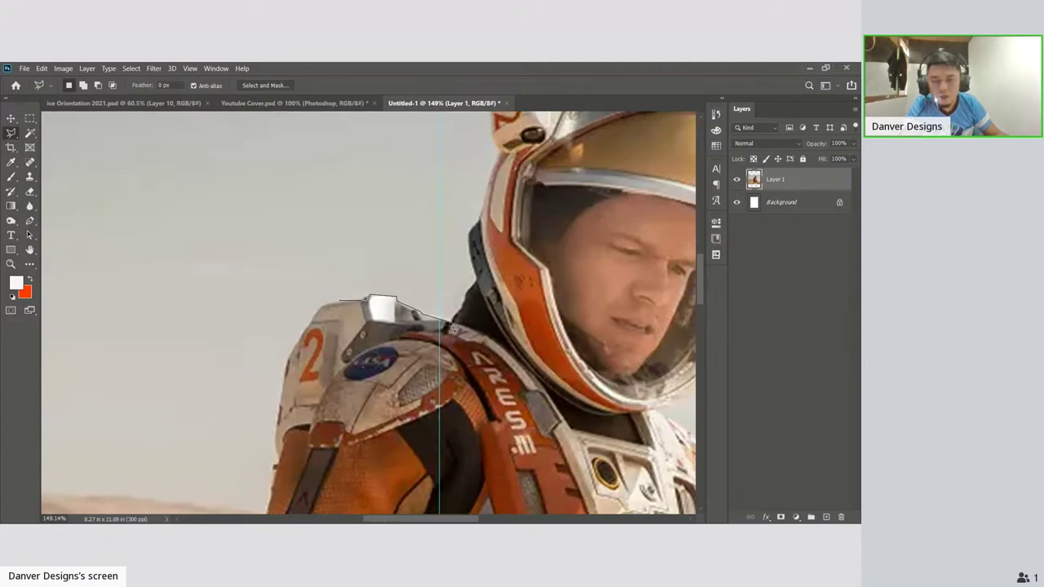
left_click(440, 249)
left_click(312, 228)
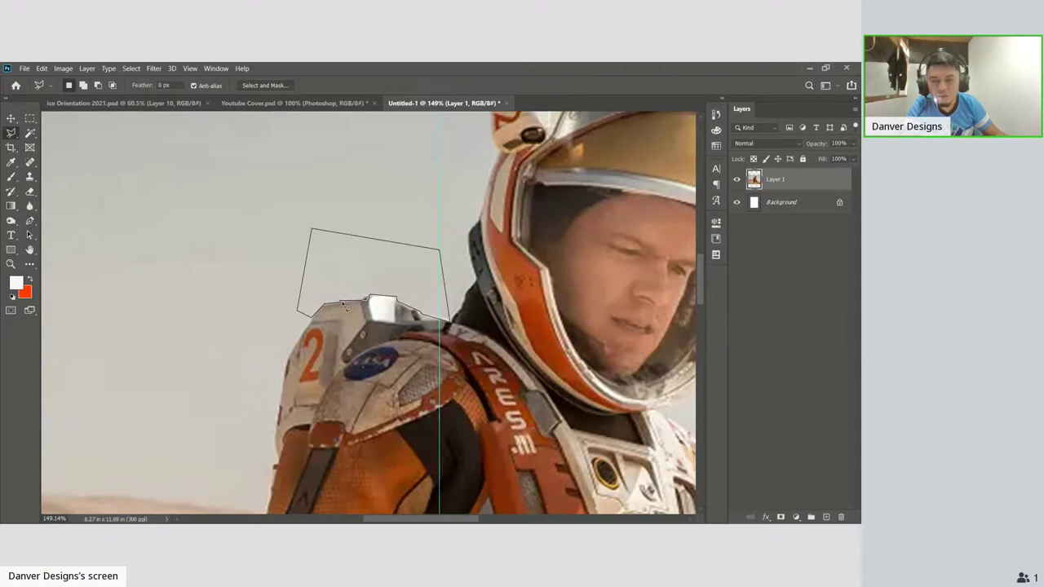
left_click(344, 306)
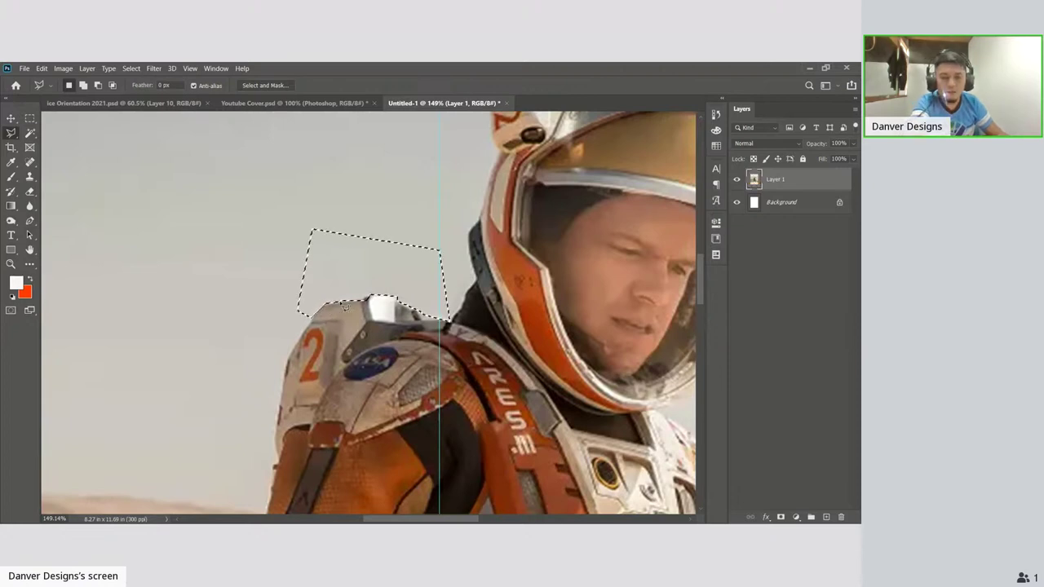
key("Delete")
key("ctrl+d")
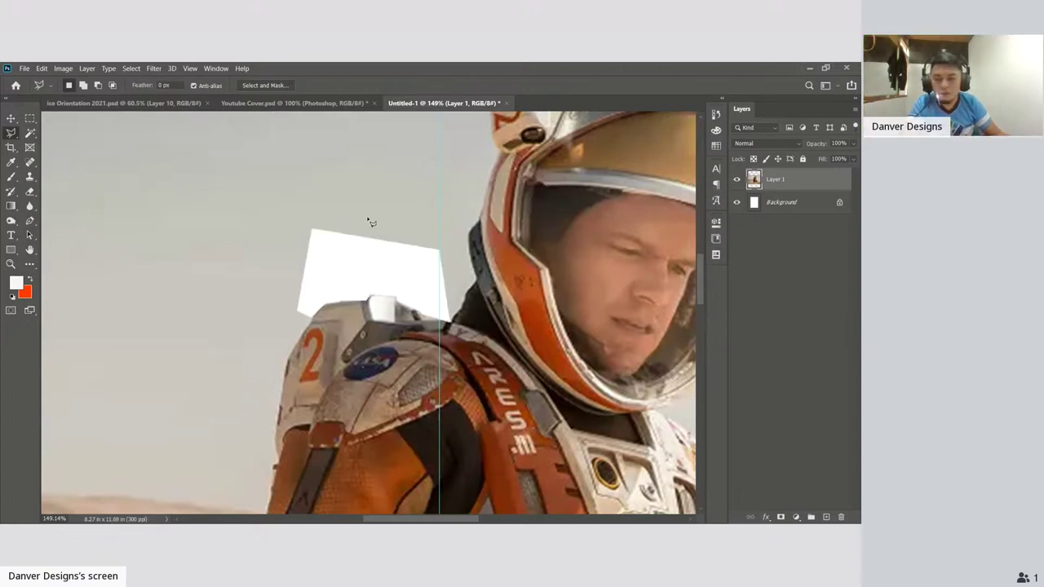
Try to select the sky around the backpack and helmet with the Magic Wand tool, clearing the selection each time
key("w")
left_click(363, 204)
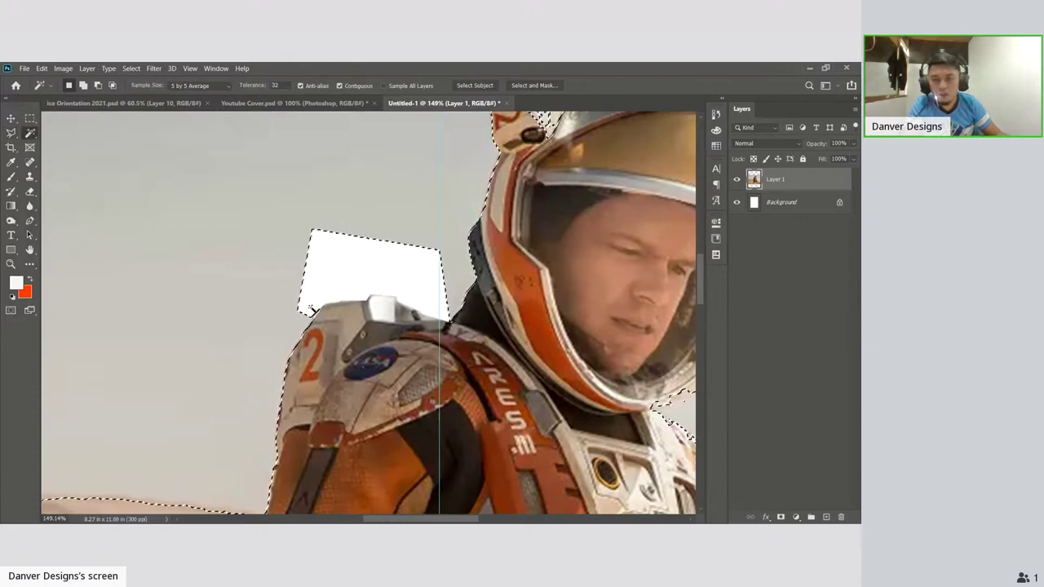
left_click_drag(461, 268, 329, 386)
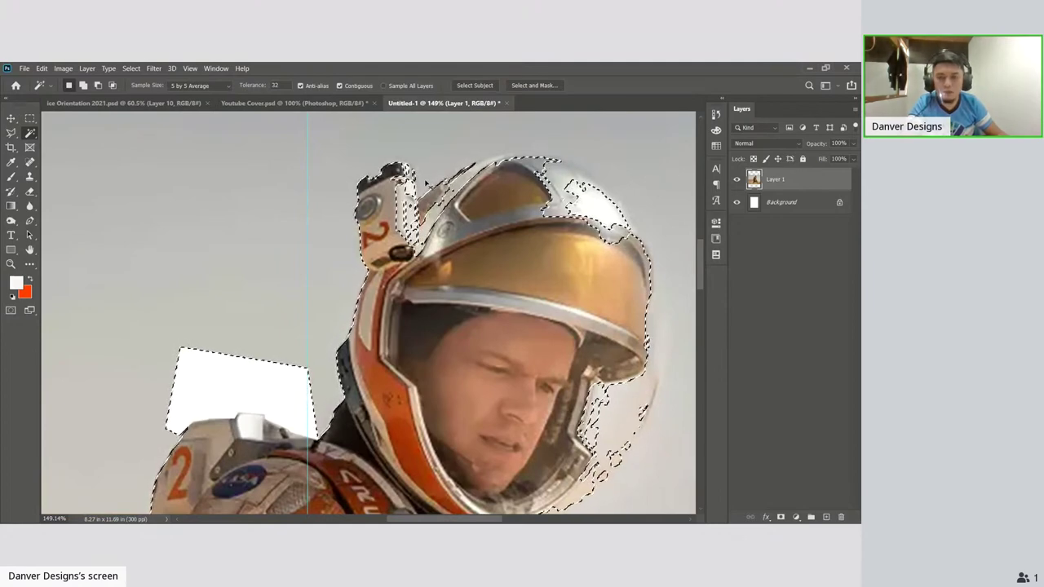
key("ctrl+d")
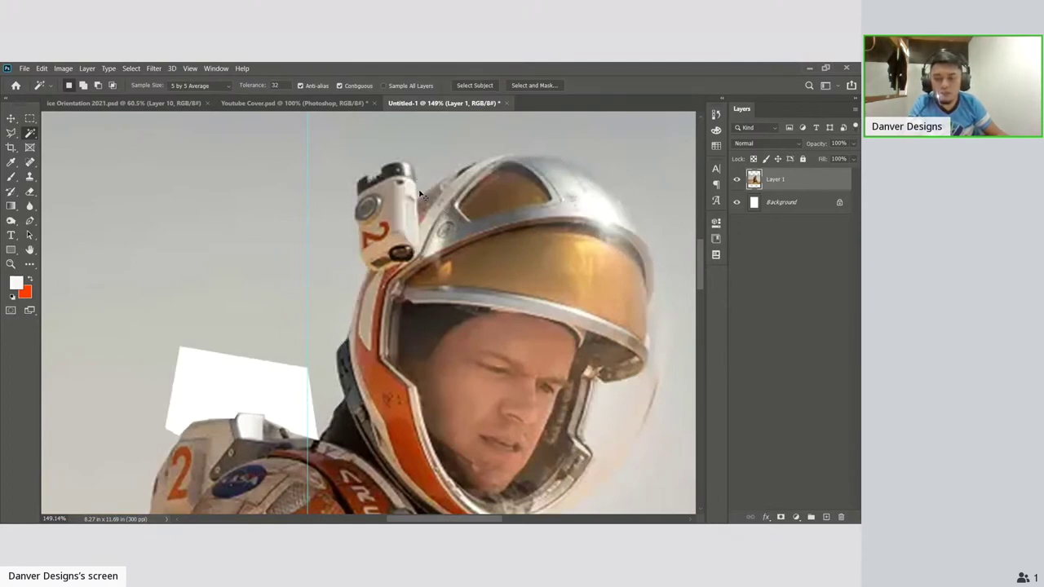
left_click(422, 196)
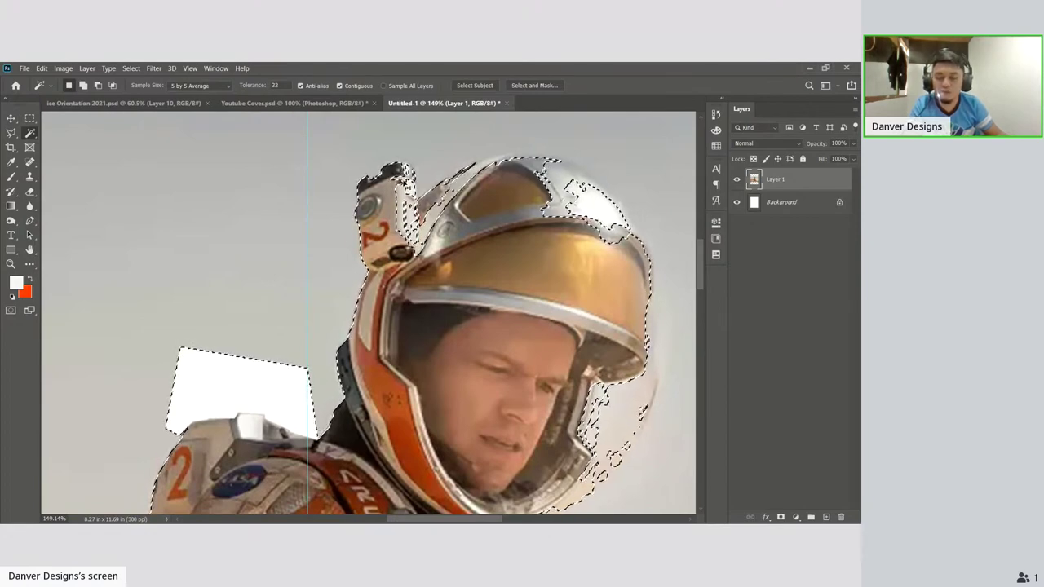
key("ctrl+d")
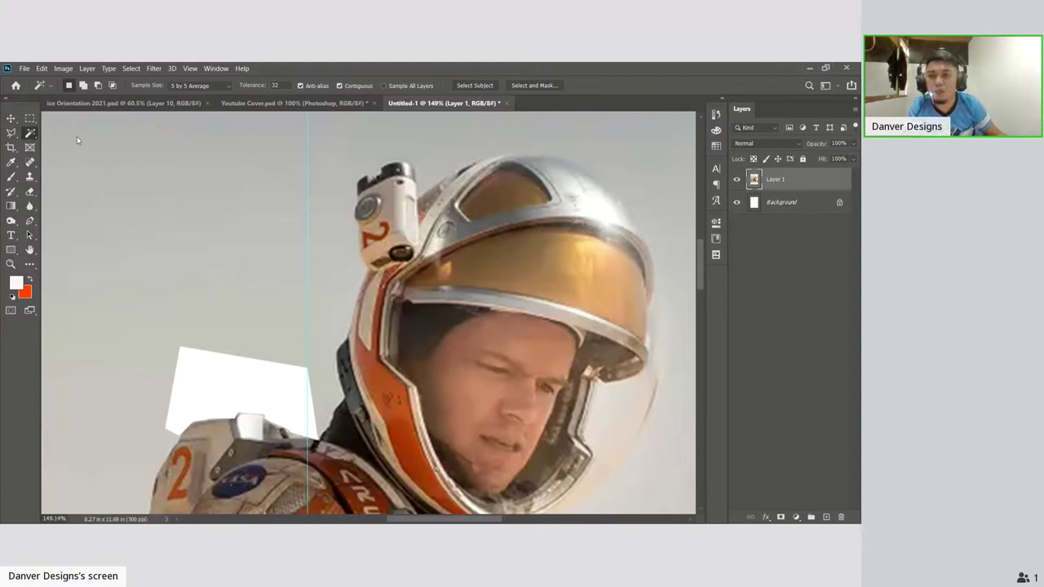
Try to select the sky behind the astronaut's helmet with rectangles of the Object Selection tool
key("shift+w")
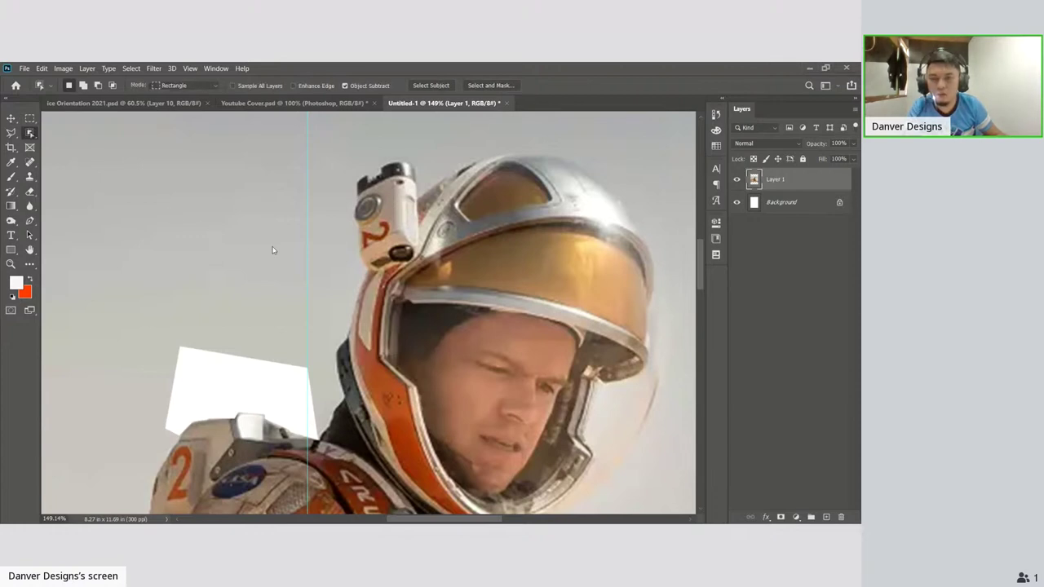
scroll(274, 250, "down", 3)
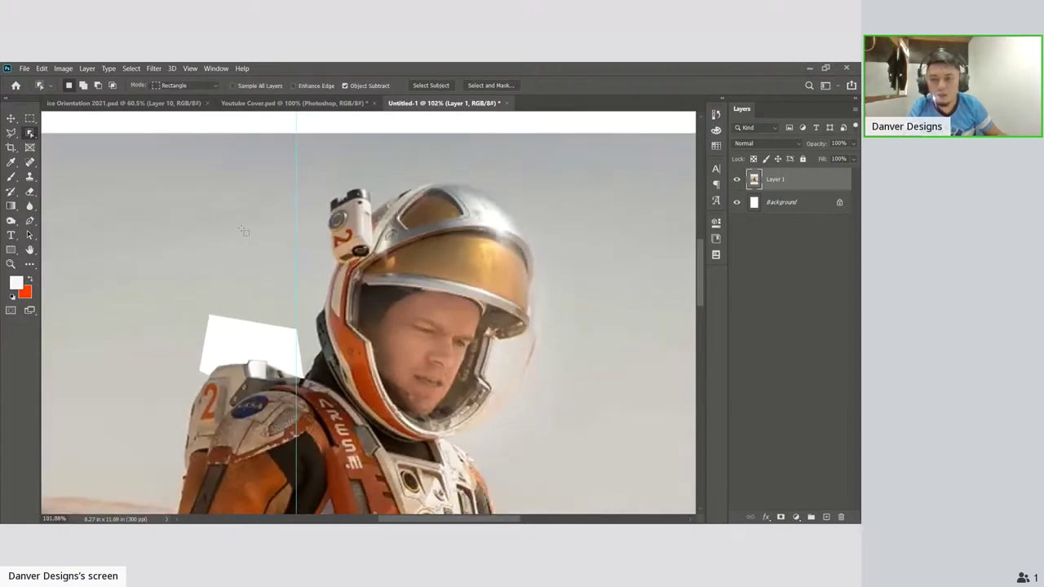
scroll(227, 260, "down", 2)
left_click_drag(144, 234, 236, 283)
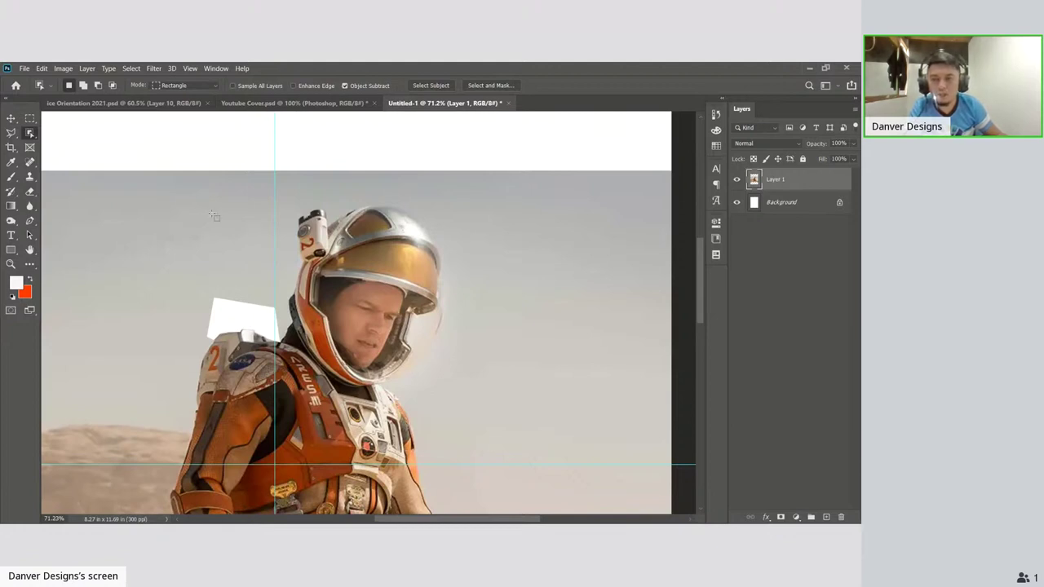
left_click_drag(154, 242, 243, 277)
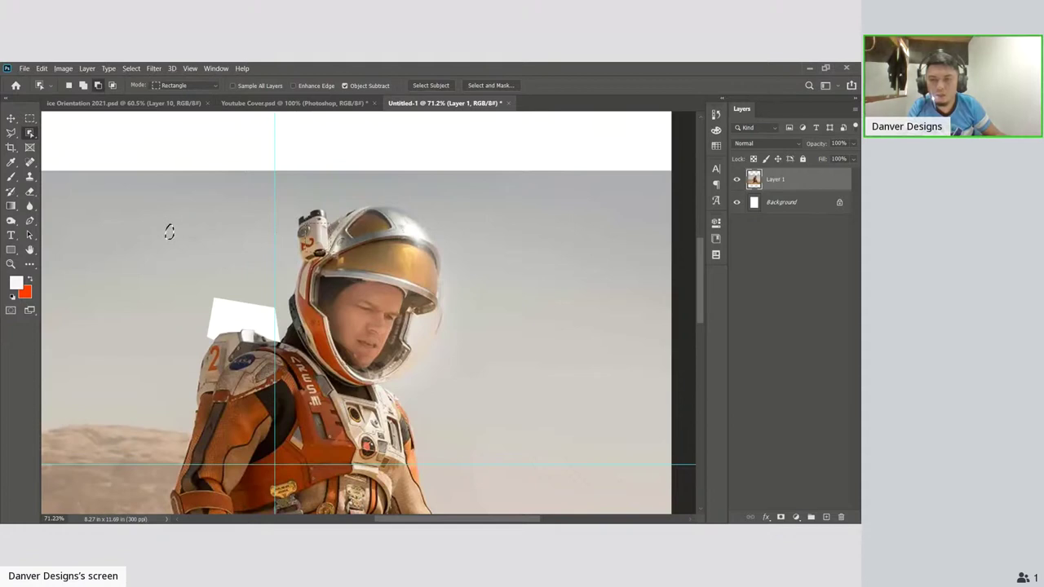
key("alt")
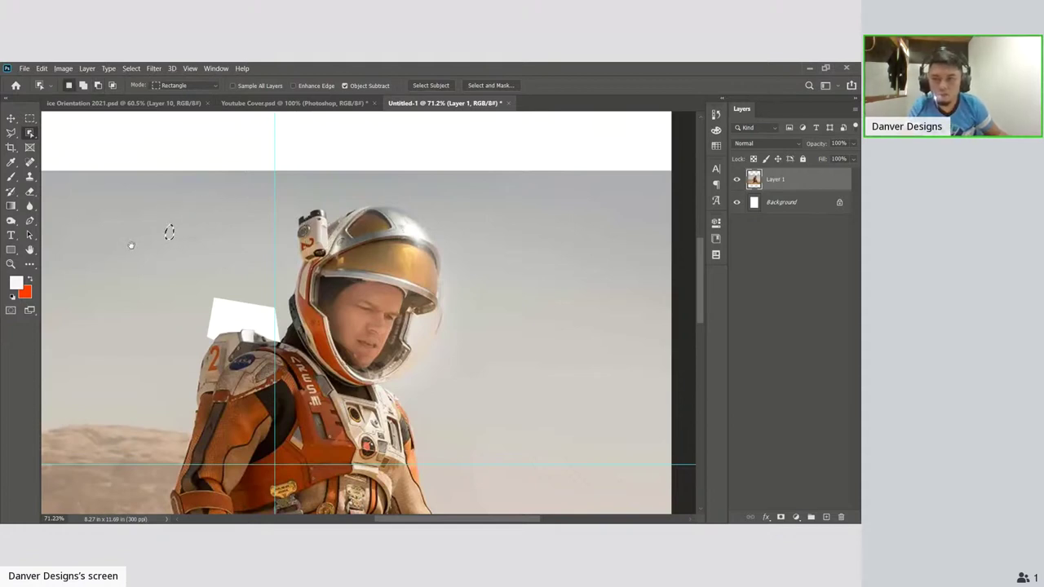
left_click_drag(131, 246, 252, 260)
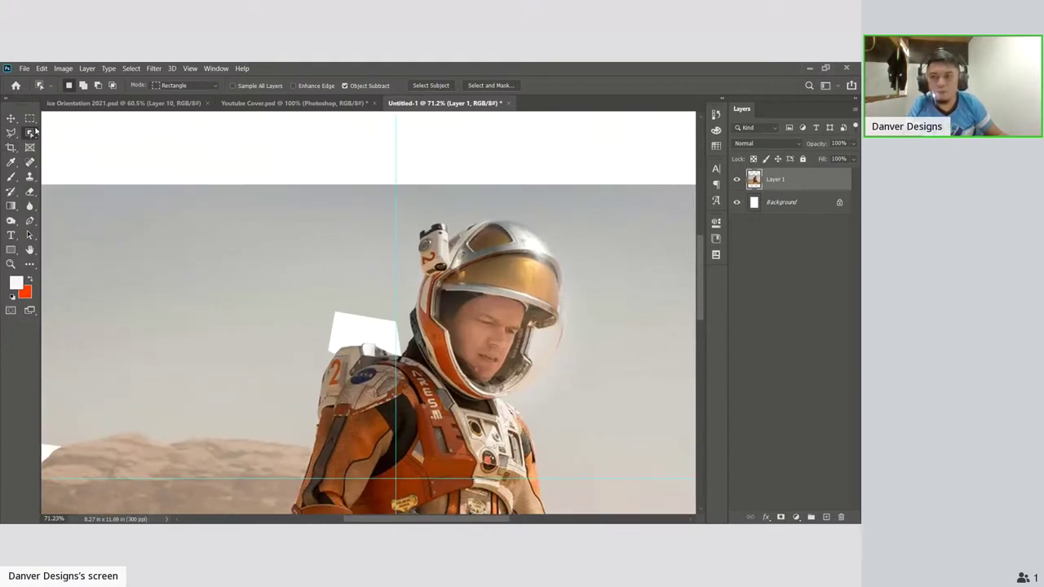
Select the sky above the mountain behind the astronaut with the Quick Selection tool, delete it and clear the selection
key("shift+w")
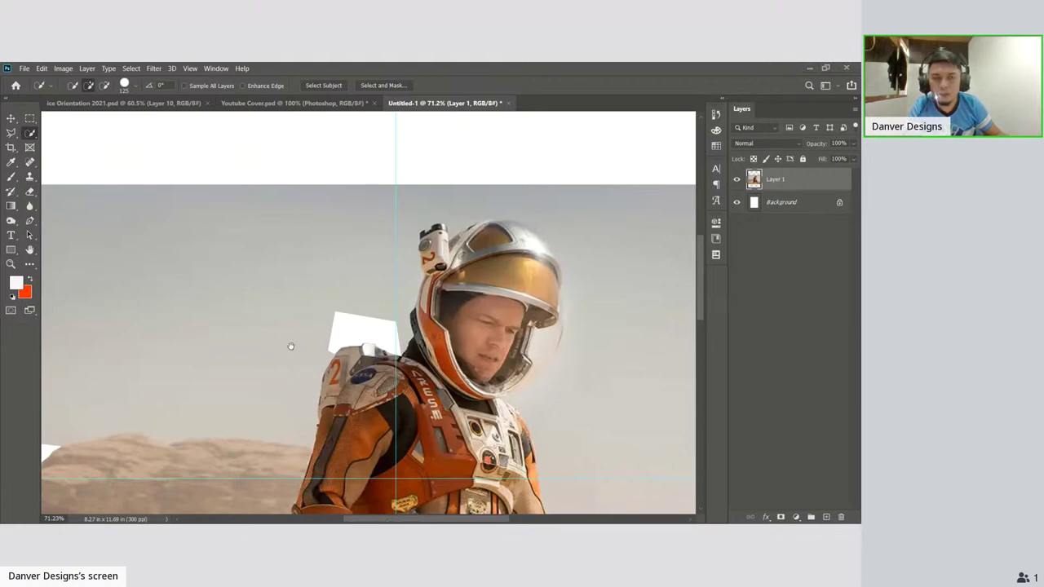
scroll(303, 296, "down", 3)
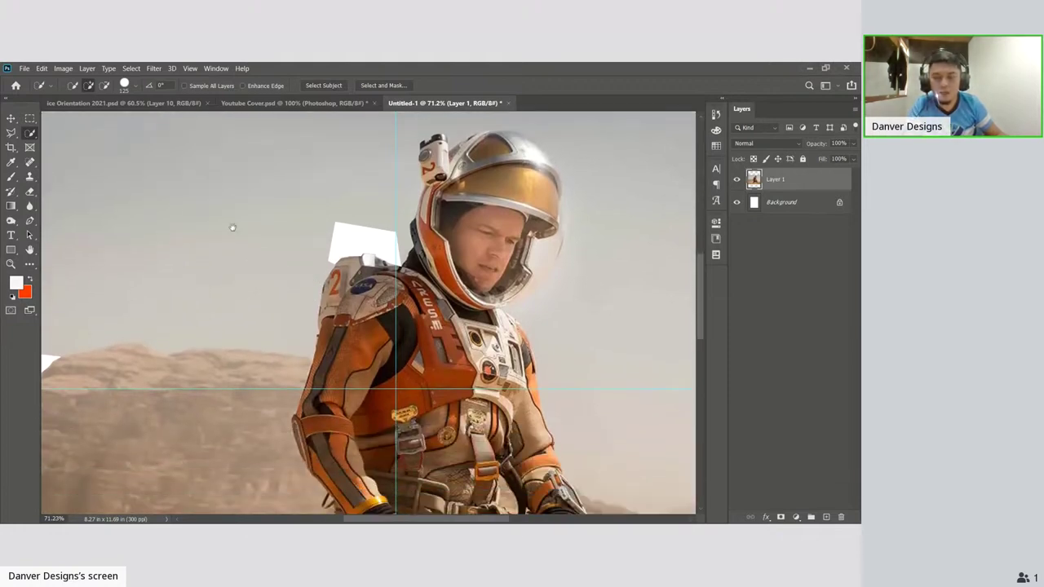
left_click_drag(224, 219, 237, 244)
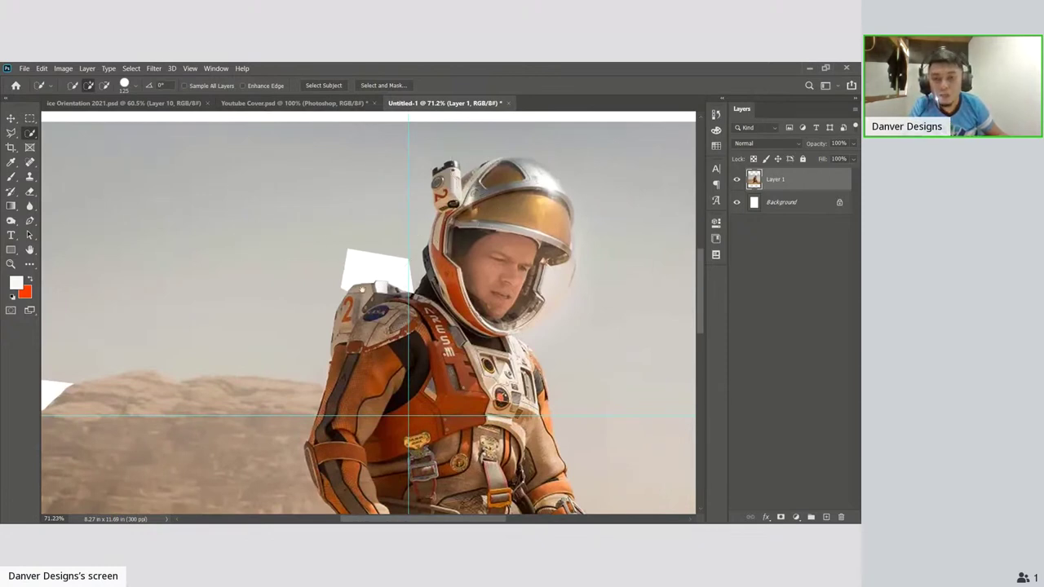
left_click_drag(362, 288, 369, 245)
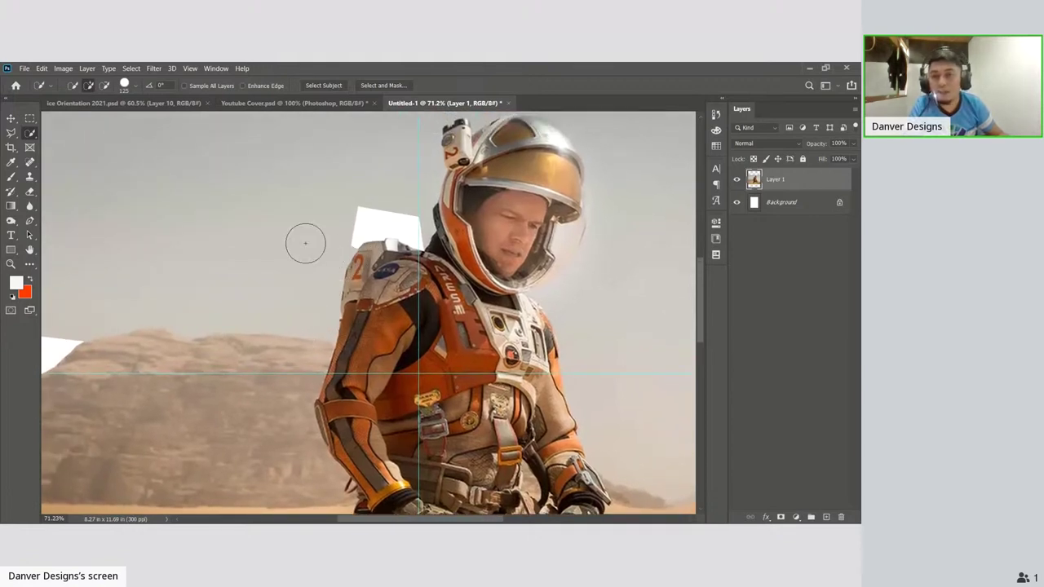
left_click_drag(305, 245, 209, 229)
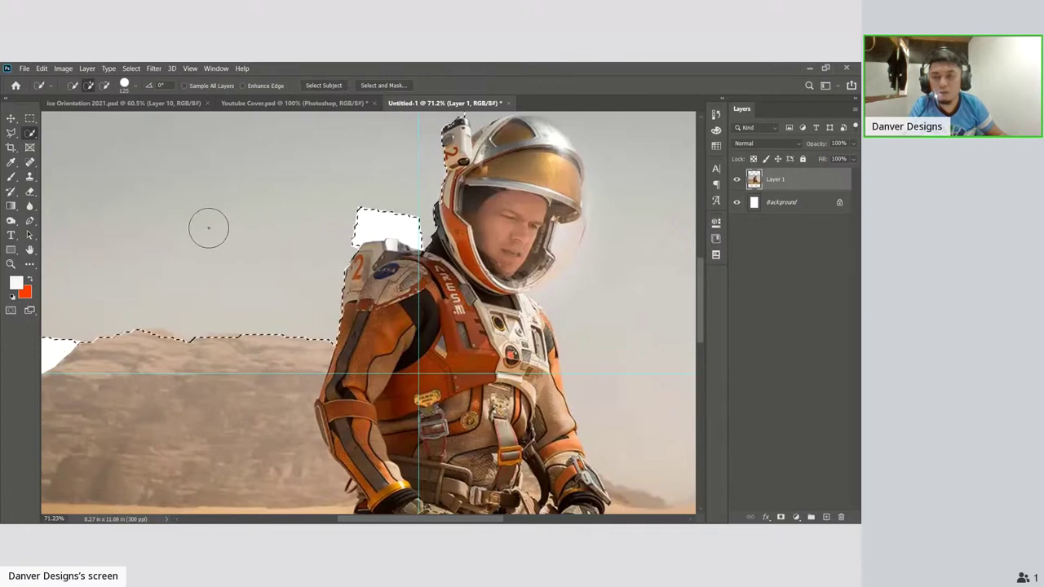
left_click_drag(324, 210, 310, 257)
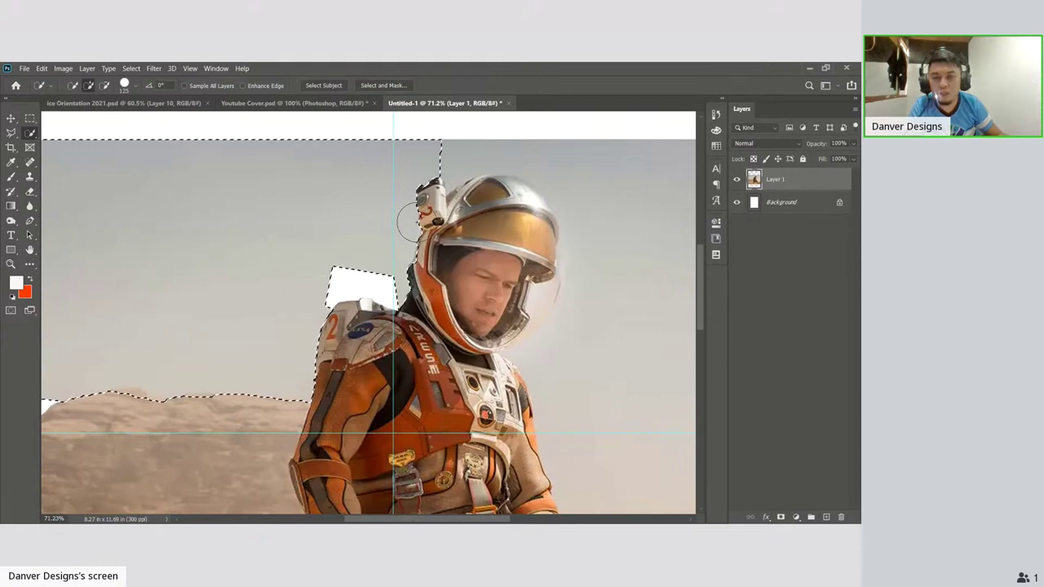
key("Delete")
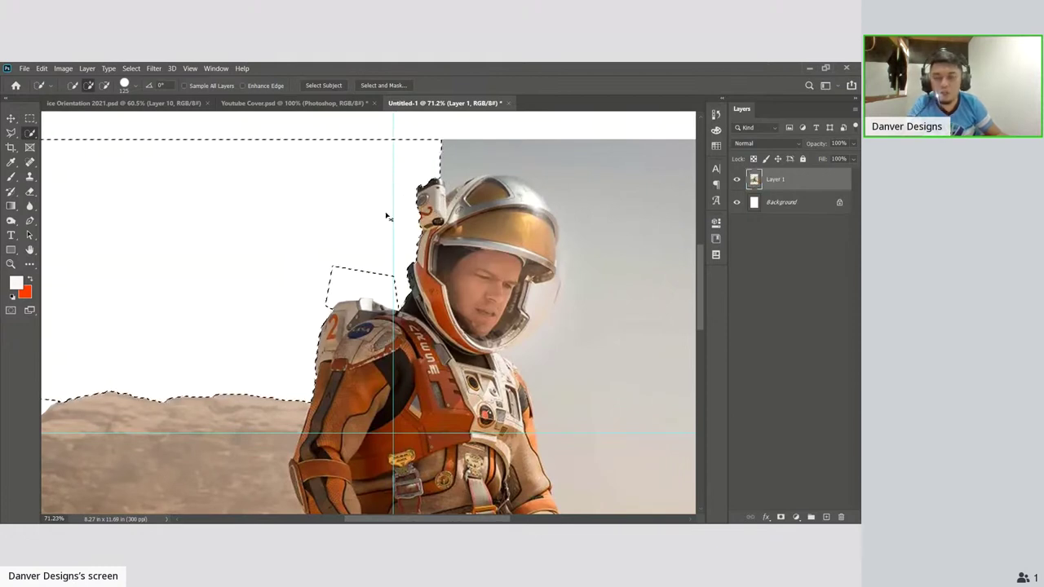
key("ctrl+d")
Outline the stray remnant along the upper sleeve's outer edge with the Polygonal Lasso, delete it and deselect
left_click_drag(389, 296, 357, 258)
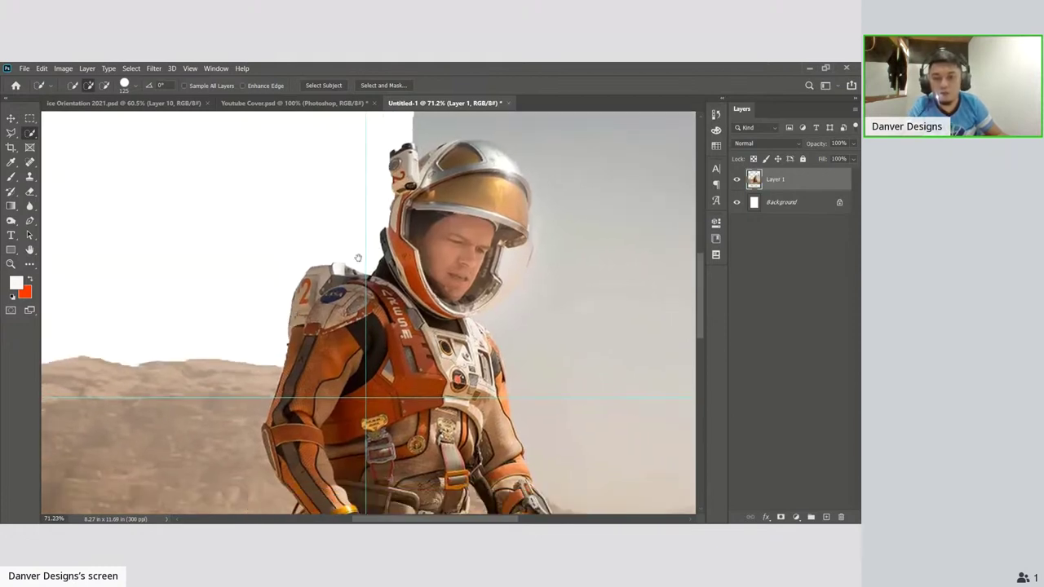
scroll(261, 331, "up", 5)
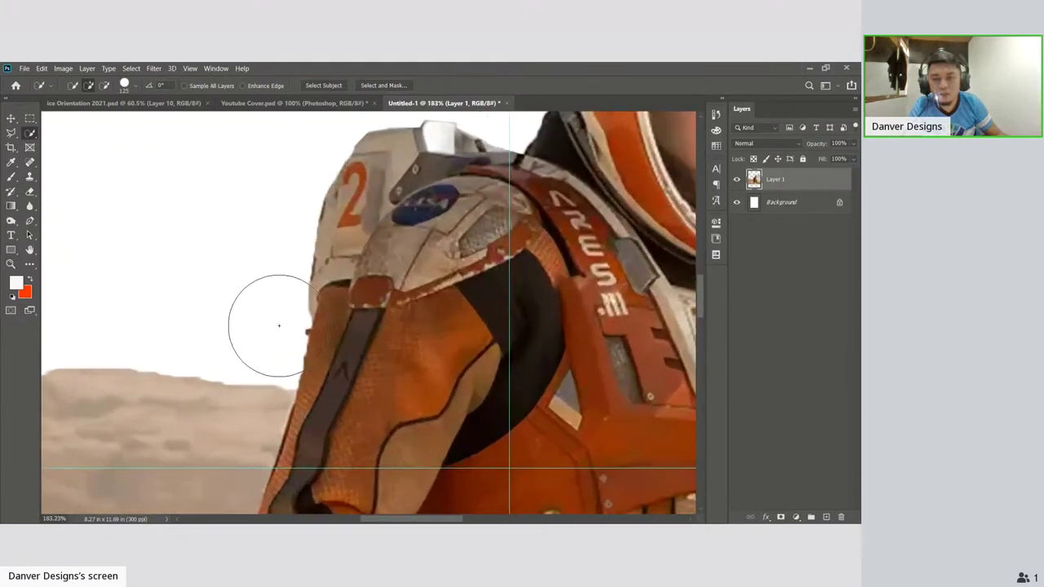
scroll(279, 326, "up", 2)
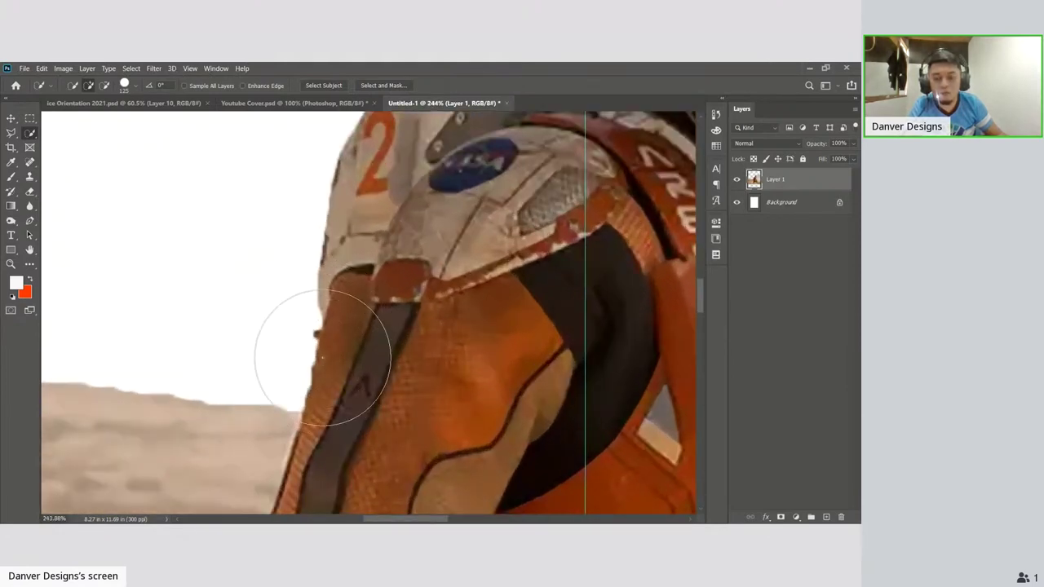
key("l")
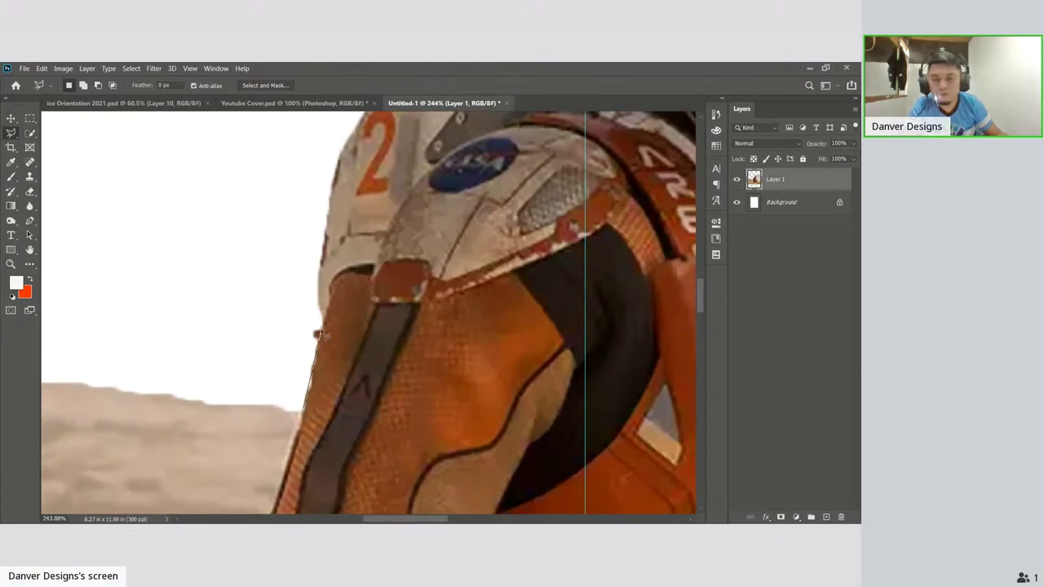
mouse_move(316, 303)
left_mouse_down()
mouse_move(260, 270)
mouse_move(268, 366)
mouse_move(309, 419)
mouse_move(305, 408)
left_mouse_up()
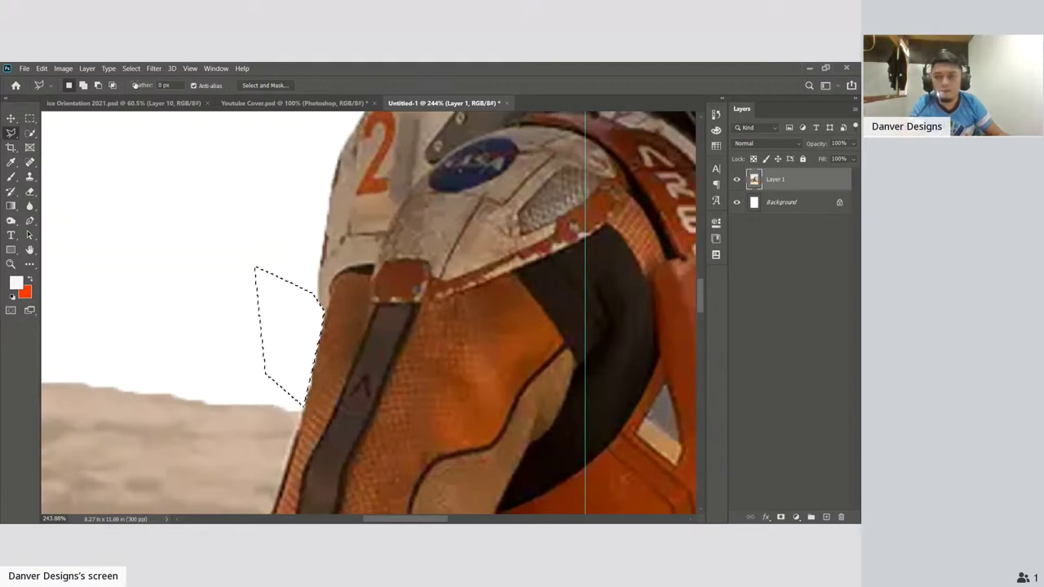
key("ctrl+d")
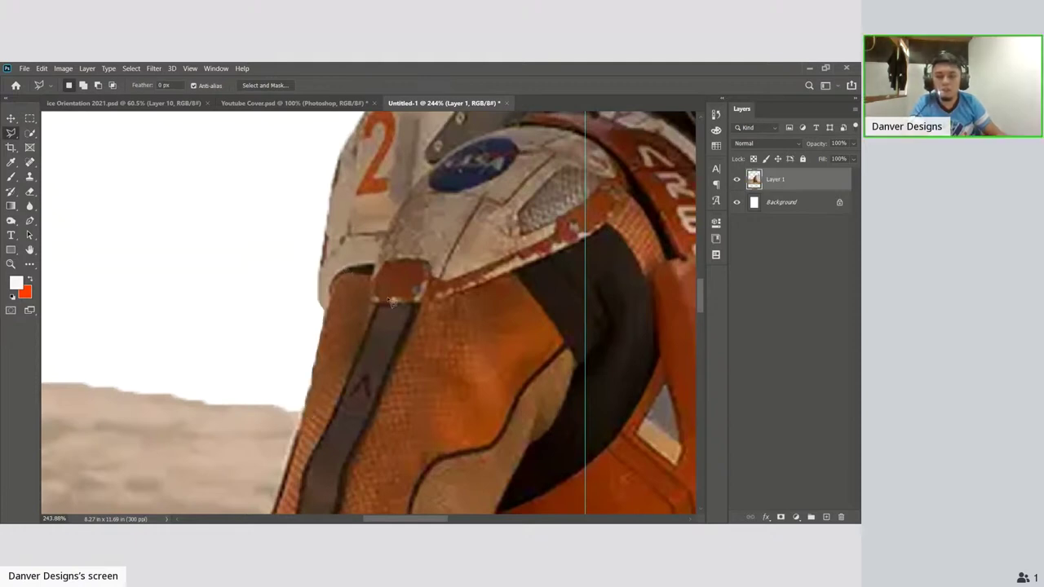
Outline the sky beside the visor and shoulder with the Magnetic Lasso, clear that area and deselect
scroll(392, 302, "down", 10)
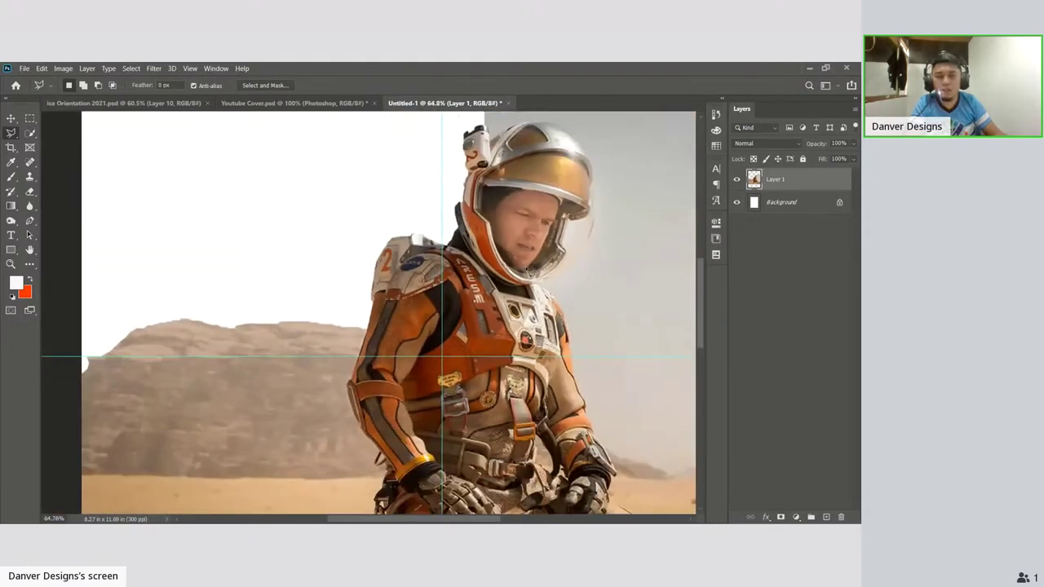
left_click_drag(527, 242, 281, 275)
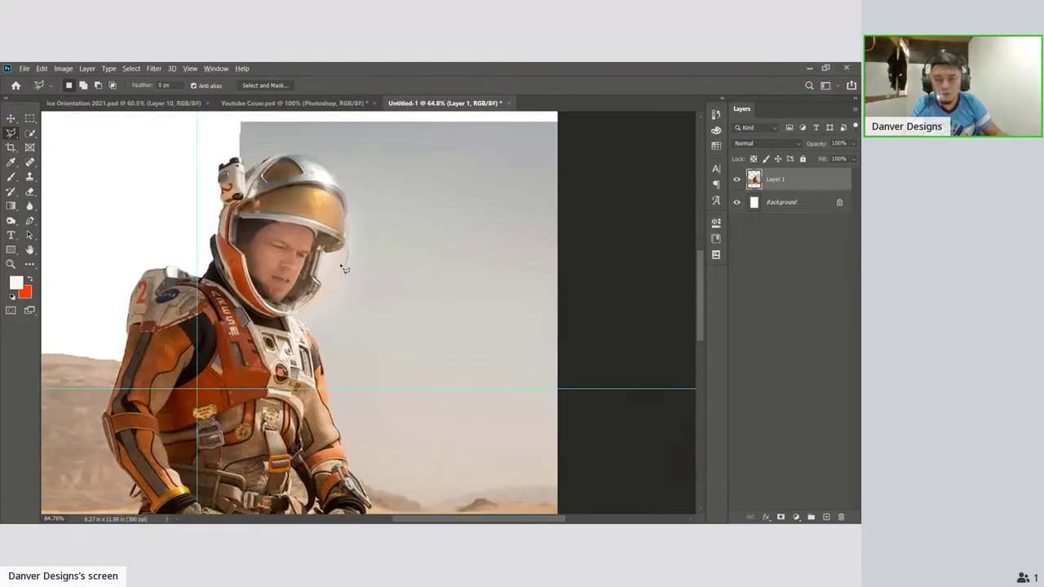
scroll(343, 269, "up", 5)
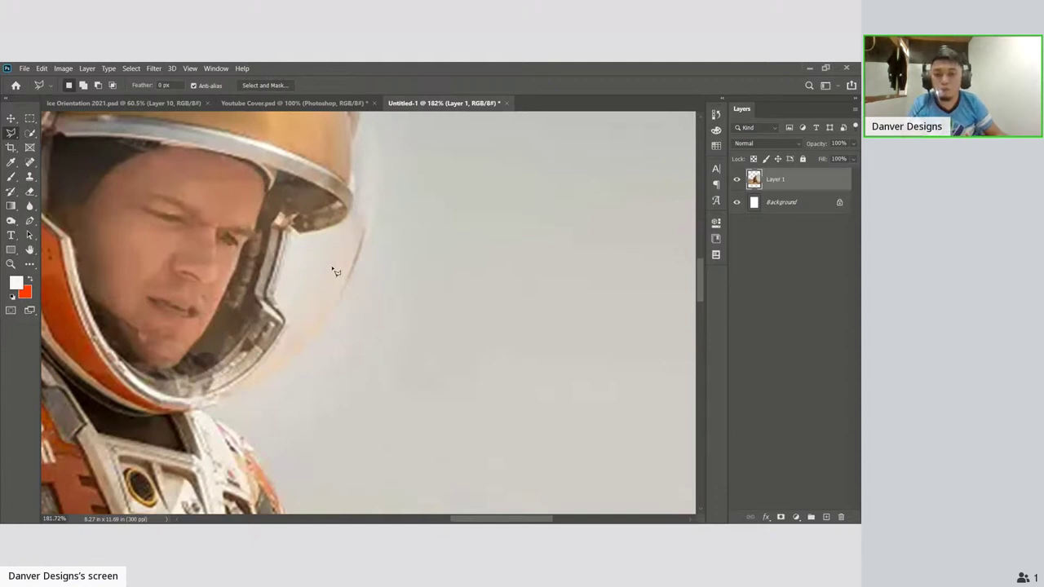
left_click_drag(332, 266, 335, 286)
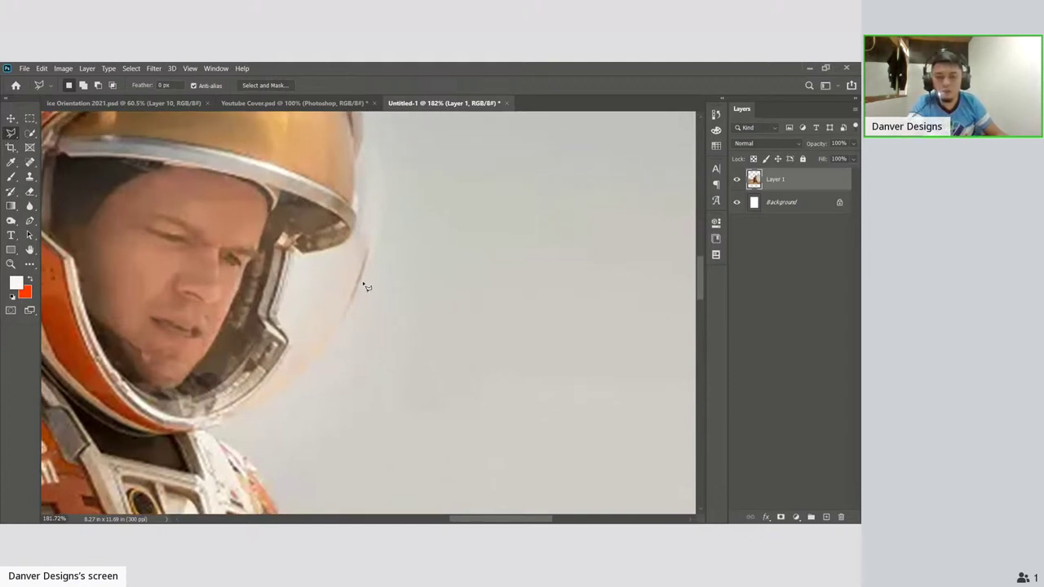
key("shift+l")
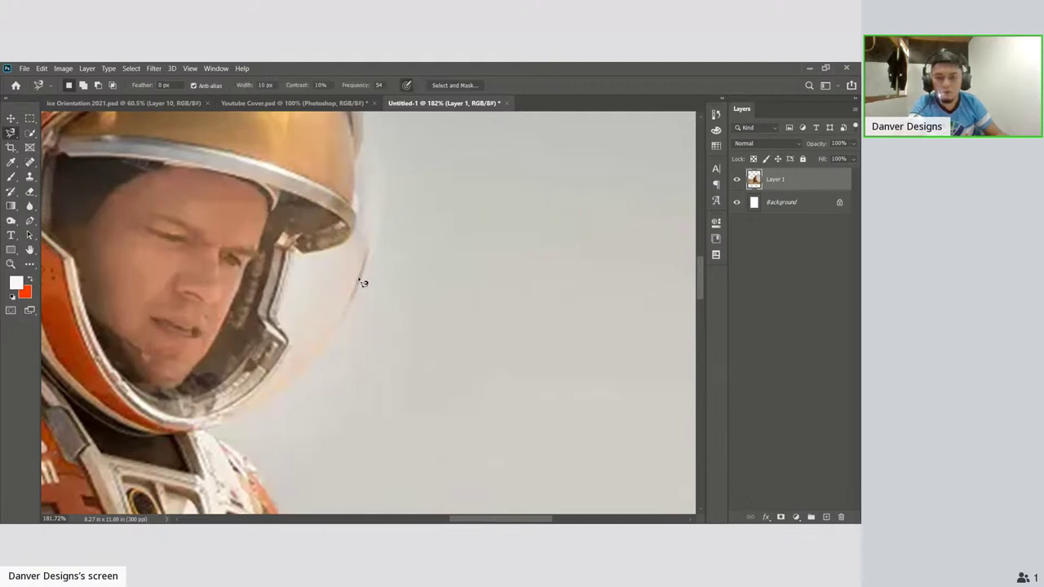
scroll(382, 185, "up", 3)
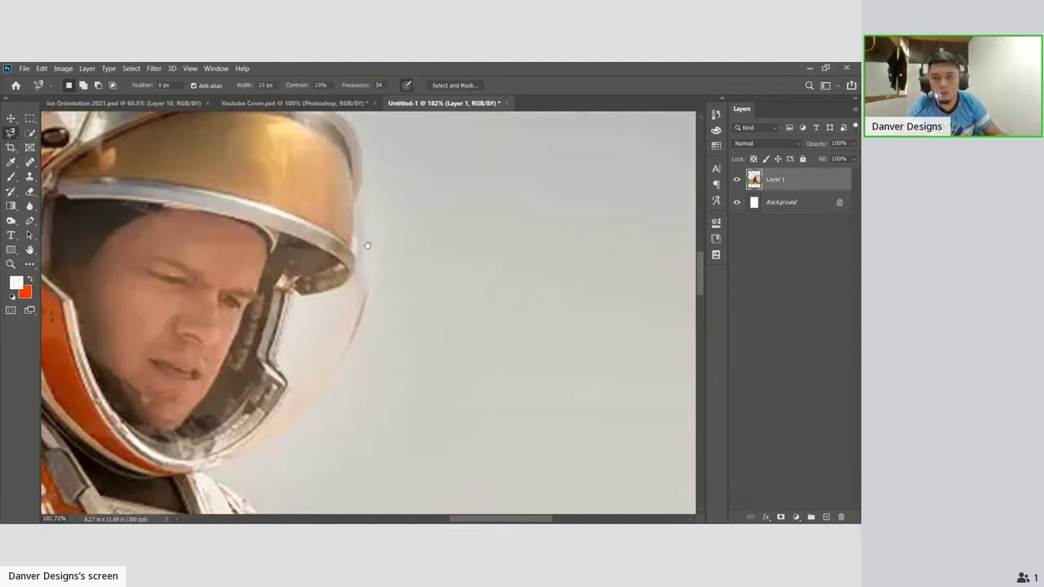
left_click(370, 174)
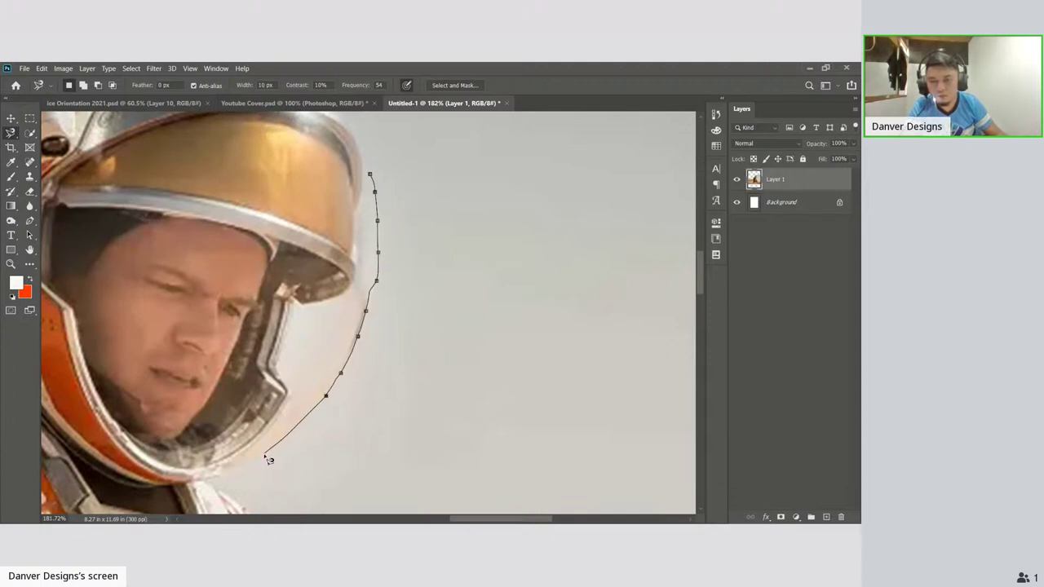
scroll(228, 472, "down", 3)
scroll(243, 375, "down", 3)
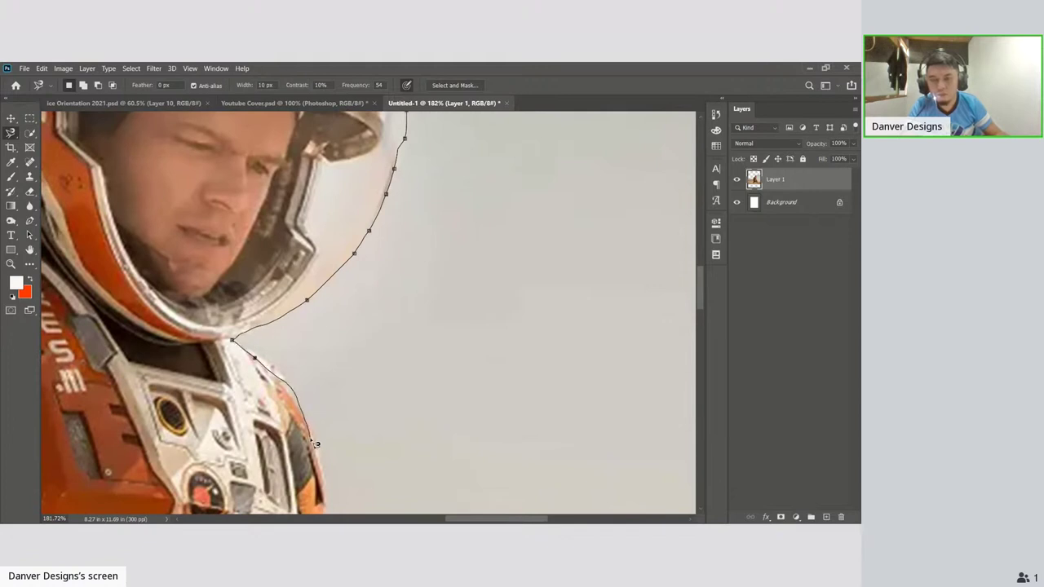
scroll(624, 320, "up", 2)
scroll(623, 320, "up", 8)
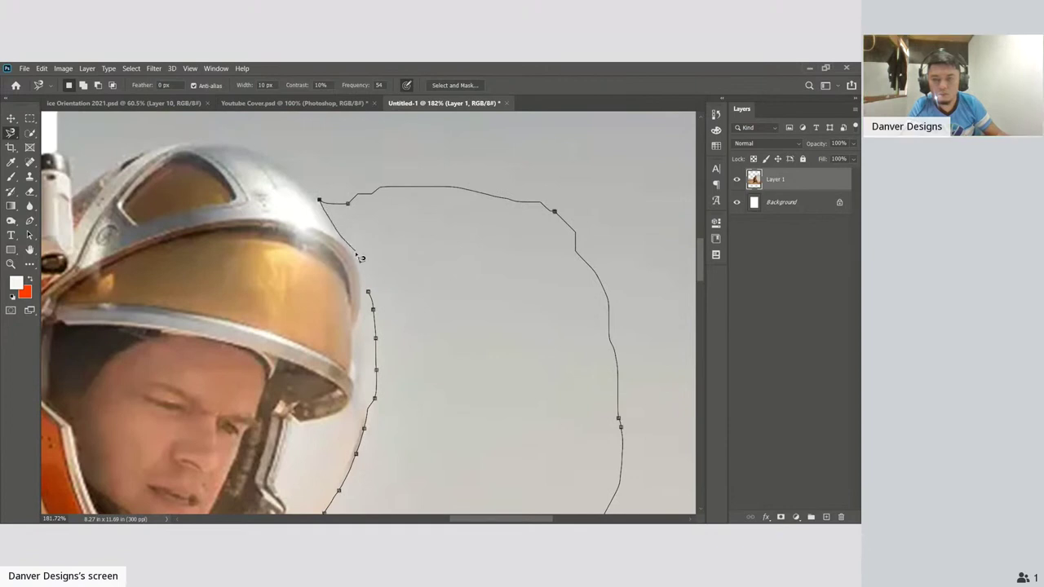
left_click(375, 299)
key("alt+BackSpace")
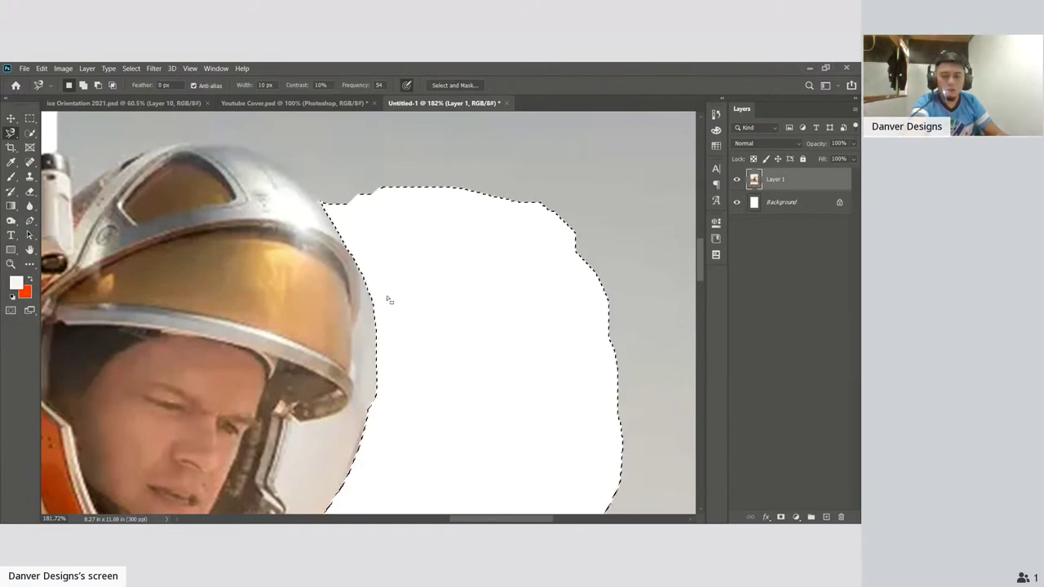
key("ctrl+d")
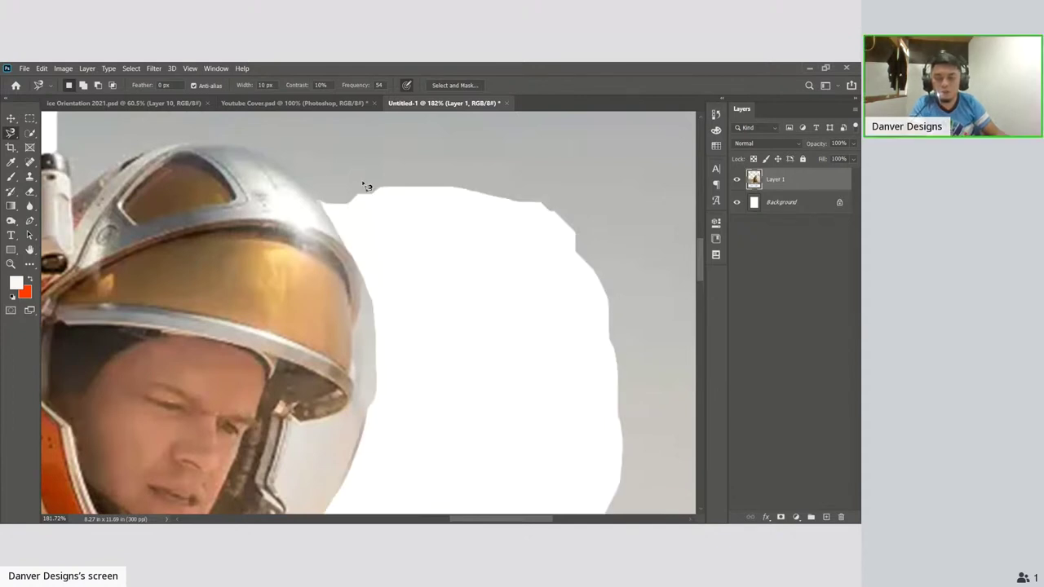
Try to select the sky above the helmet with the Magic Wand and clear the selection
scroll(390, 196, "down", 1)
scroll(390, 196, "down", 7)
key("w")
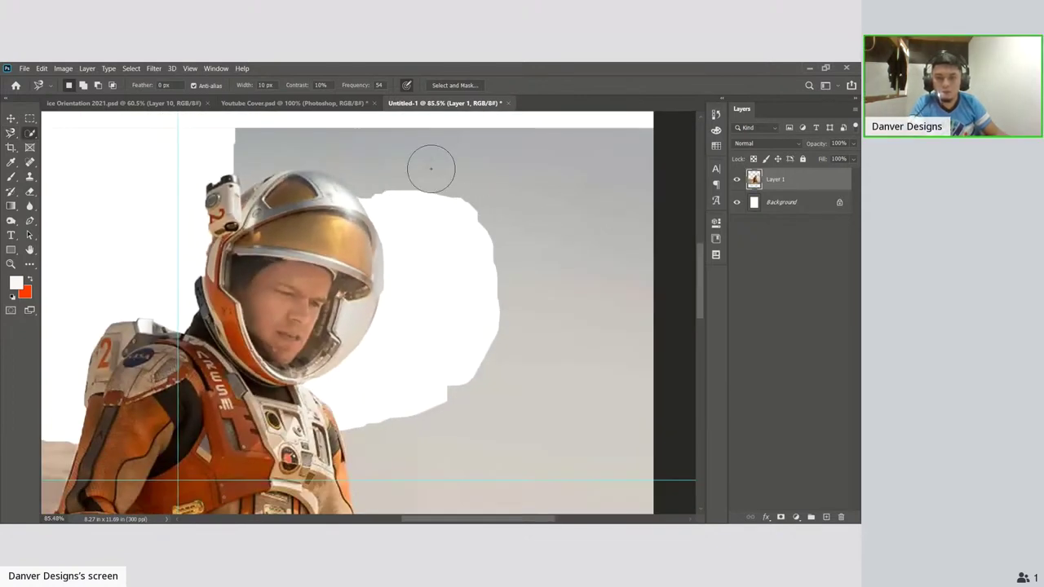
key("shift+w")
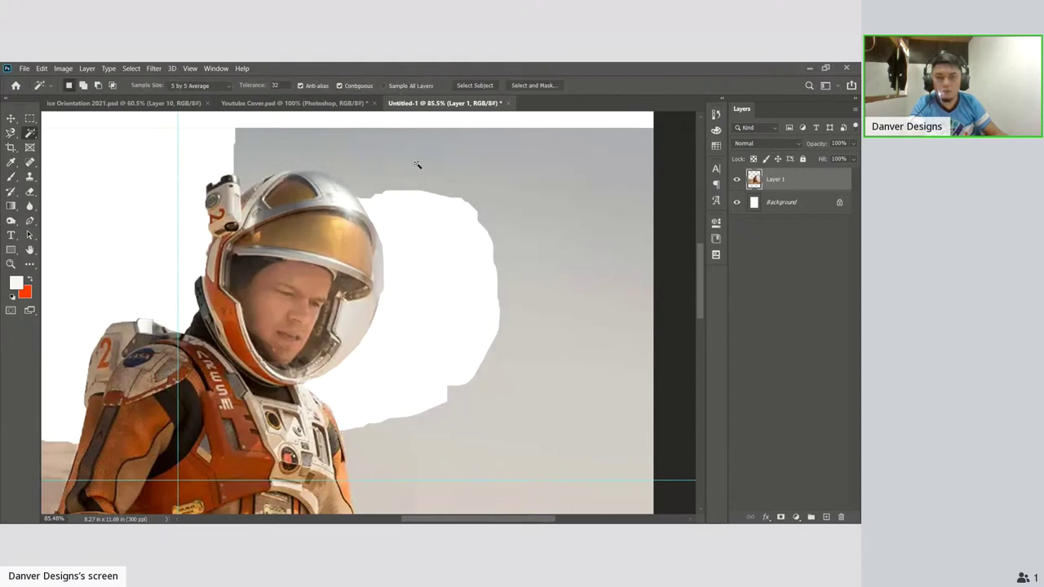
left_click(417, 164)
key("ctrl+d")
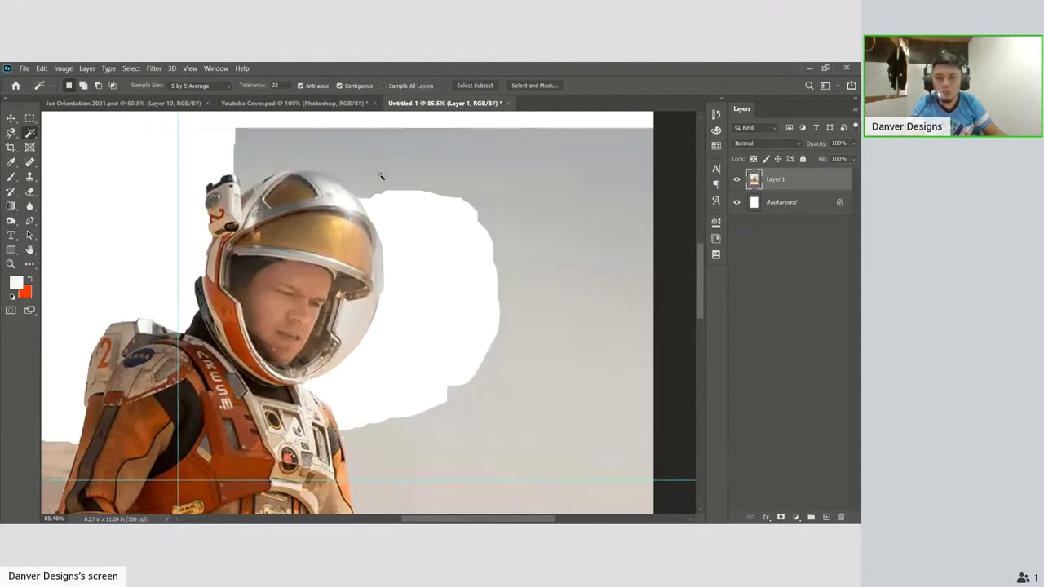
Outline the sky directly above the helmet's crown with the Magnetic Lasso, delete it and deselect
scroll(312, 203, "up", 1)
scroll(312, 204, "up", 5)
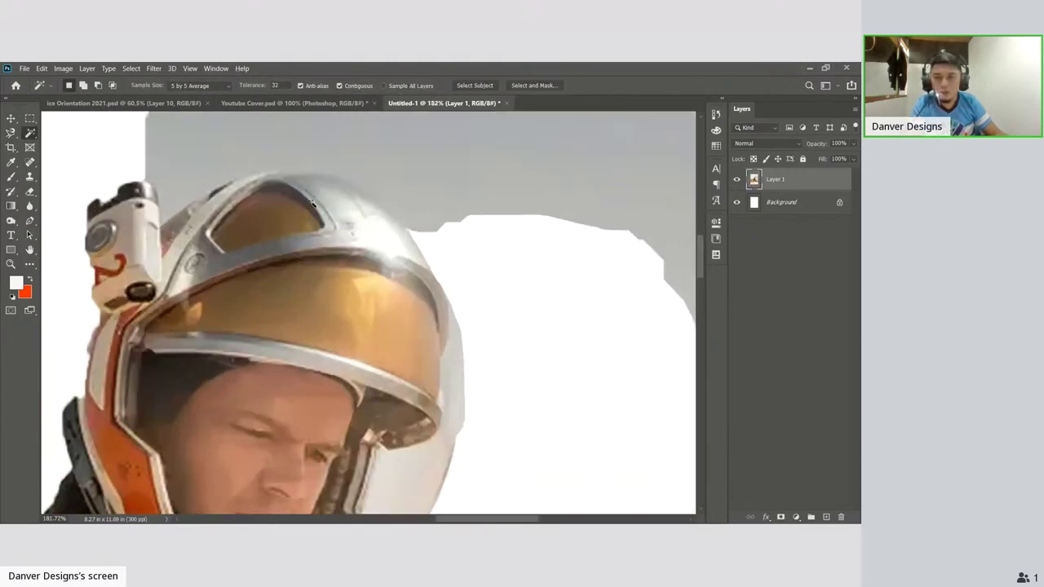
scroll(329, 231, "up", 1)
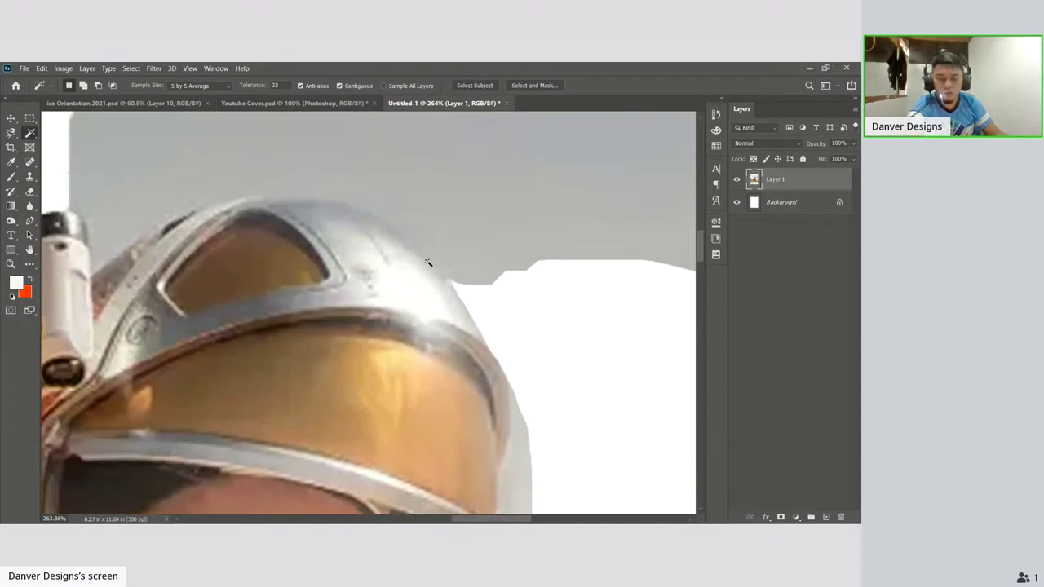
key("l")
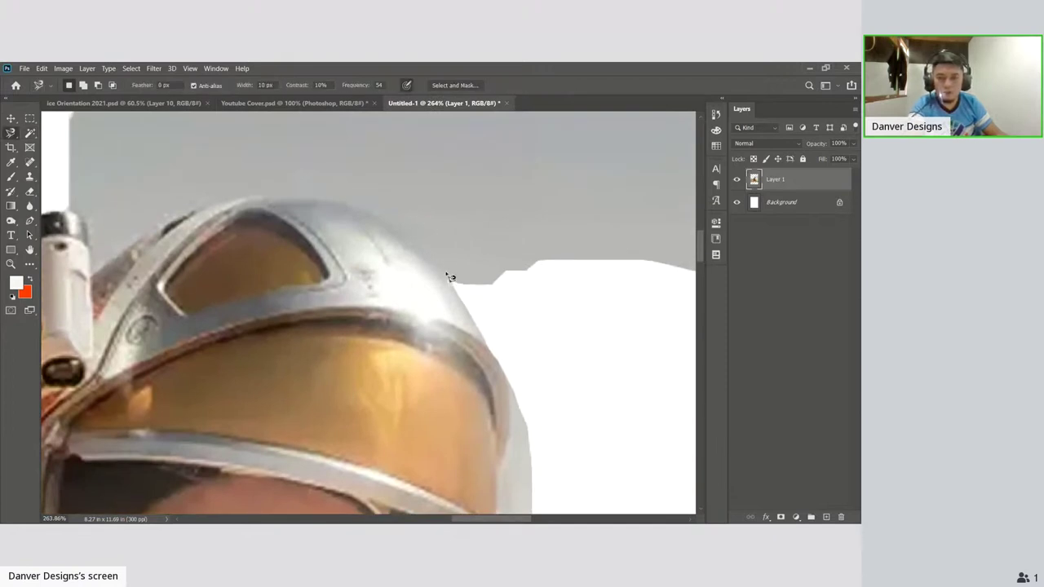
left_click(452, 280)
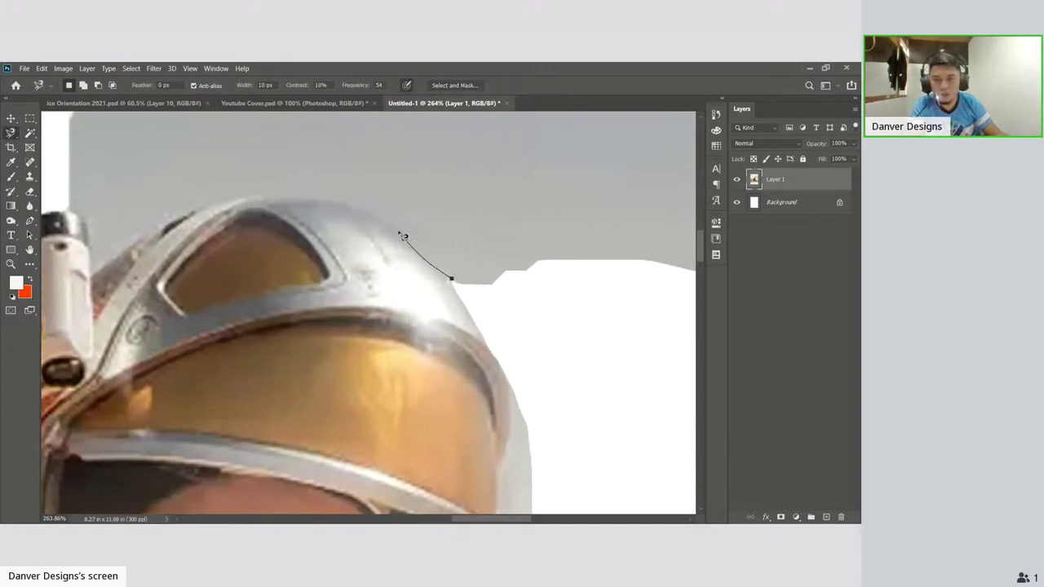
mouse_move(392, 229)
left_mouse_down()
mouse_move(333, 201)
mouse_move(216, 200)
mouse_move(113, 243)
mouse_move(97, 263)
mouse_move(128, 244)
mouse_move(89, 281)
mouse_move(89, 226)
mouse_move(66, 192)
mouse_move(137, 160)
mouse_move(330, 151)
mouse_move(528, 174)
mouse_move(561, 261)
mouse_move(544, 319)
mouse_move(458, 291)
left_mouse_up()
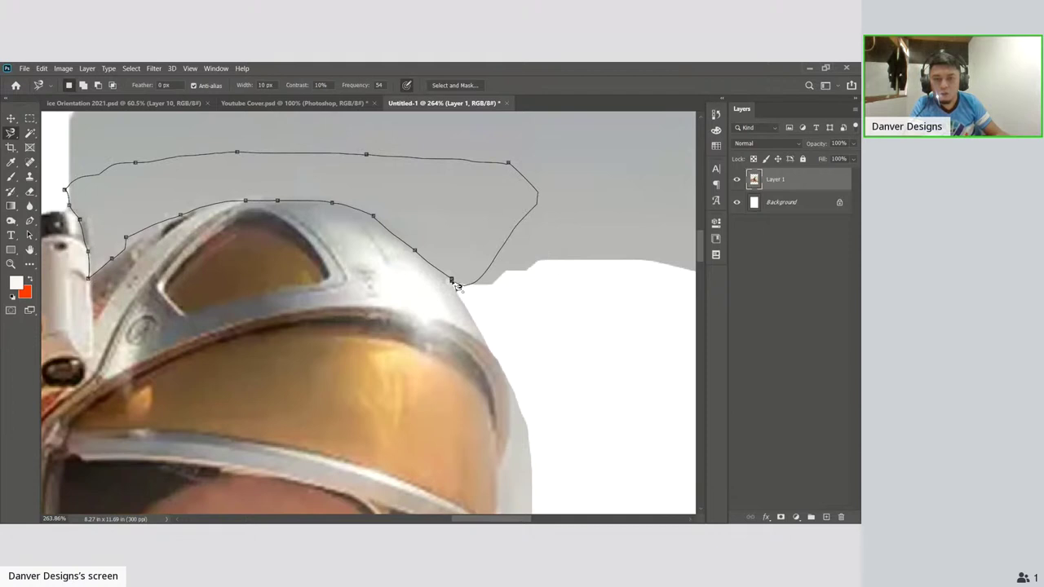
left_click(457, 286)
key("Delete")
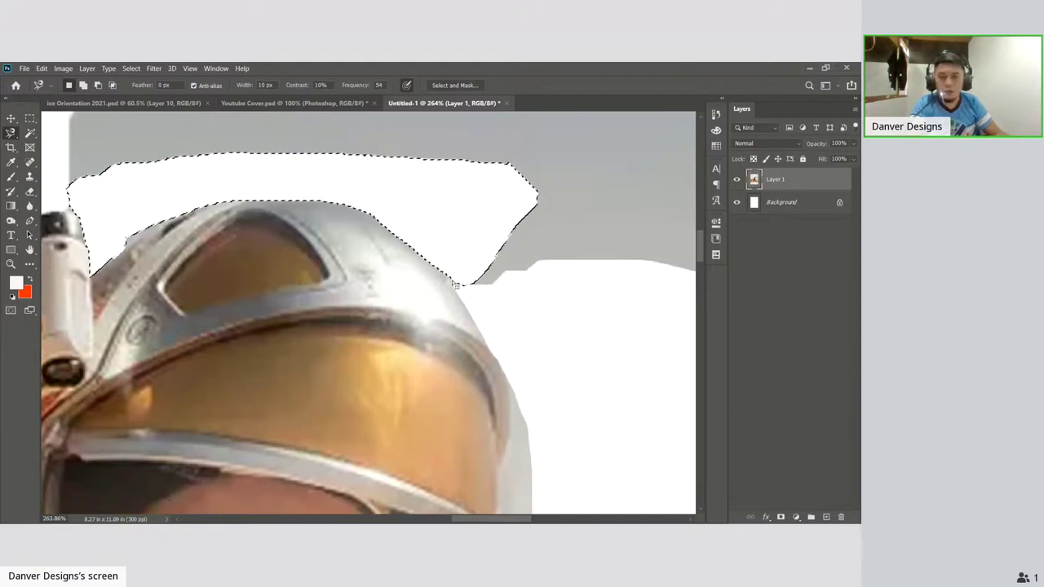
key("ctrl+z")
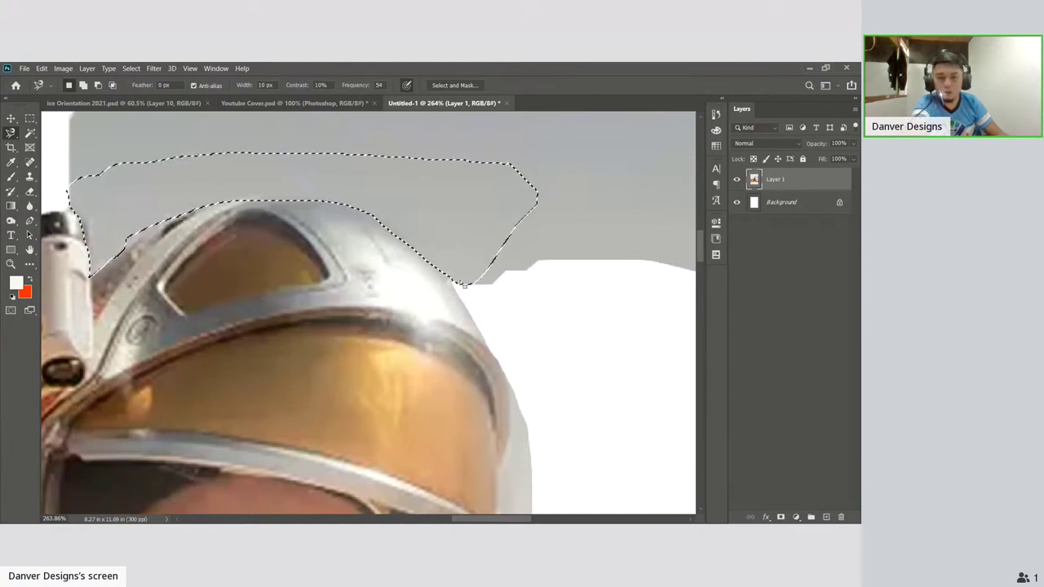
key("Delete")
key("ctrl+d")
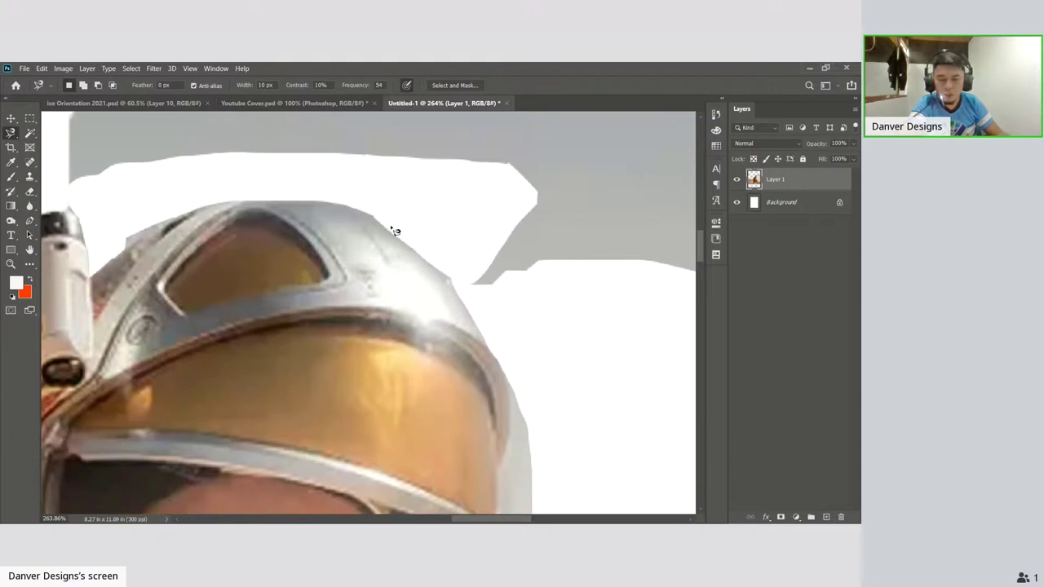
Outline the thin leftover along the helmet's upper front edge with the Polygonal Lasso, delete it and deselect
key("shift+l")
key("shift+l")
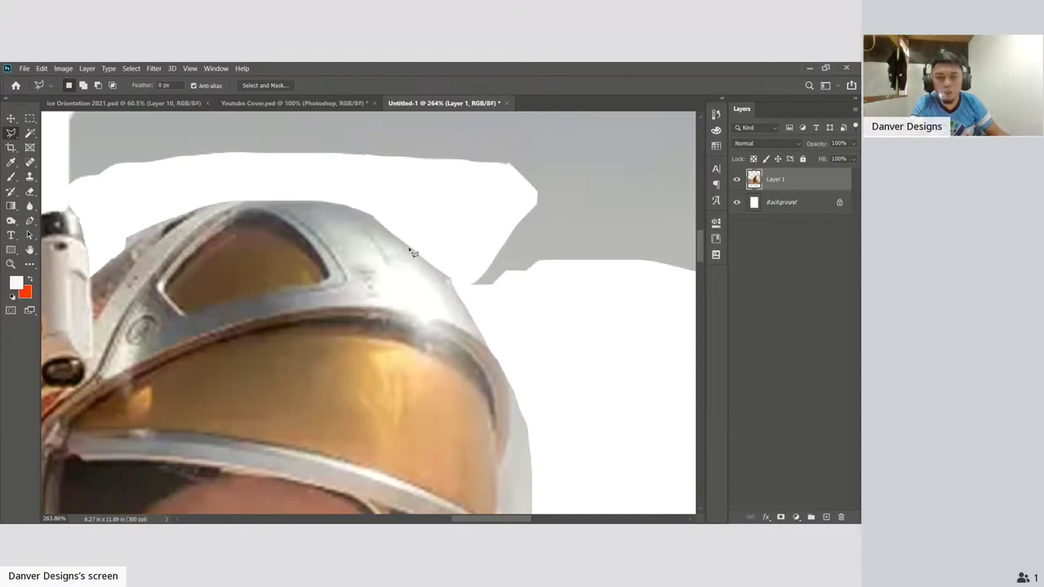
left_click(409, 248)
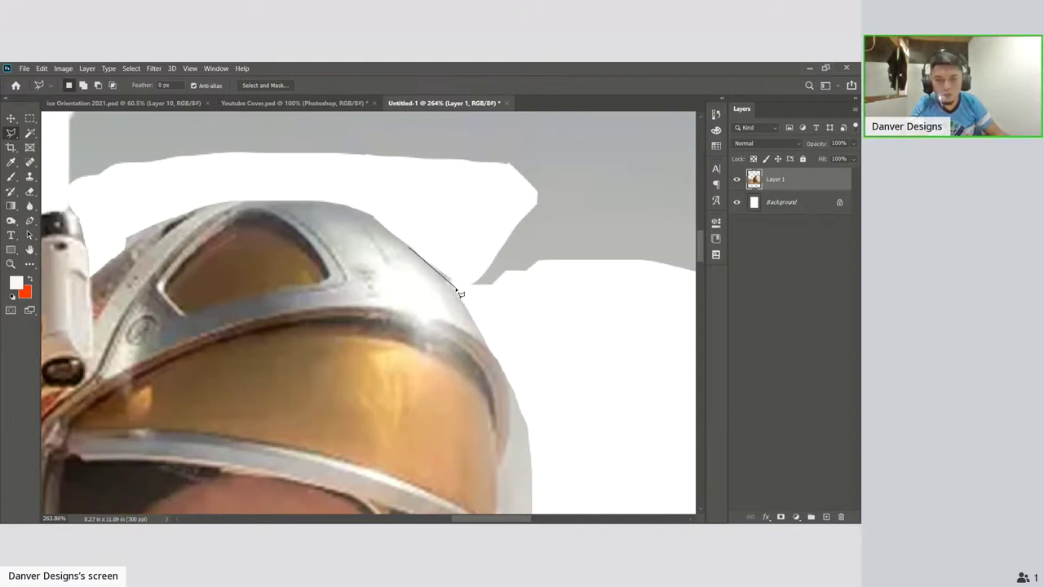
left_click(464, 301)
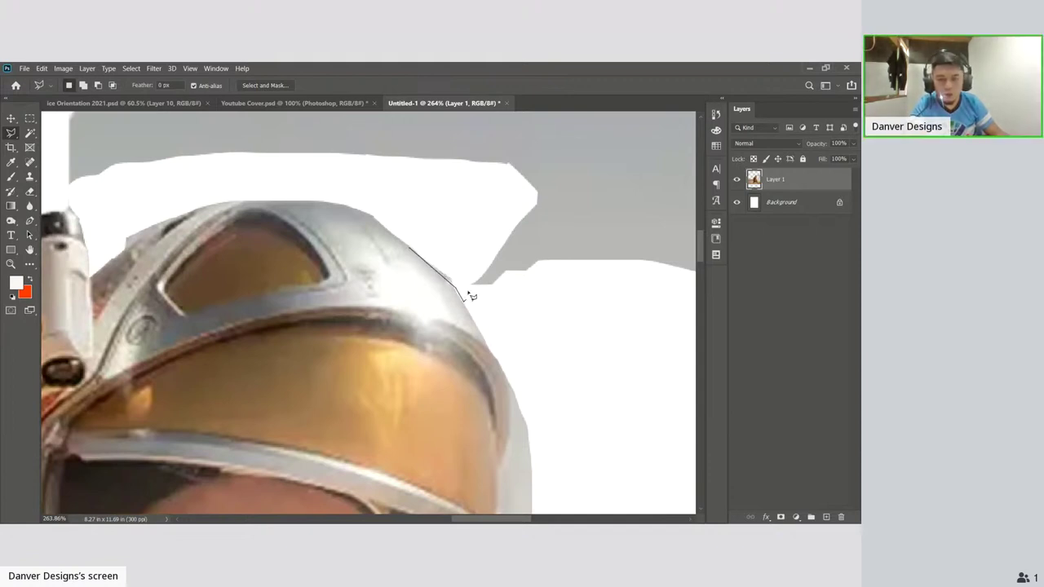
left_click(473, 241)
left_click(446, 223)
left_click(413, 251)
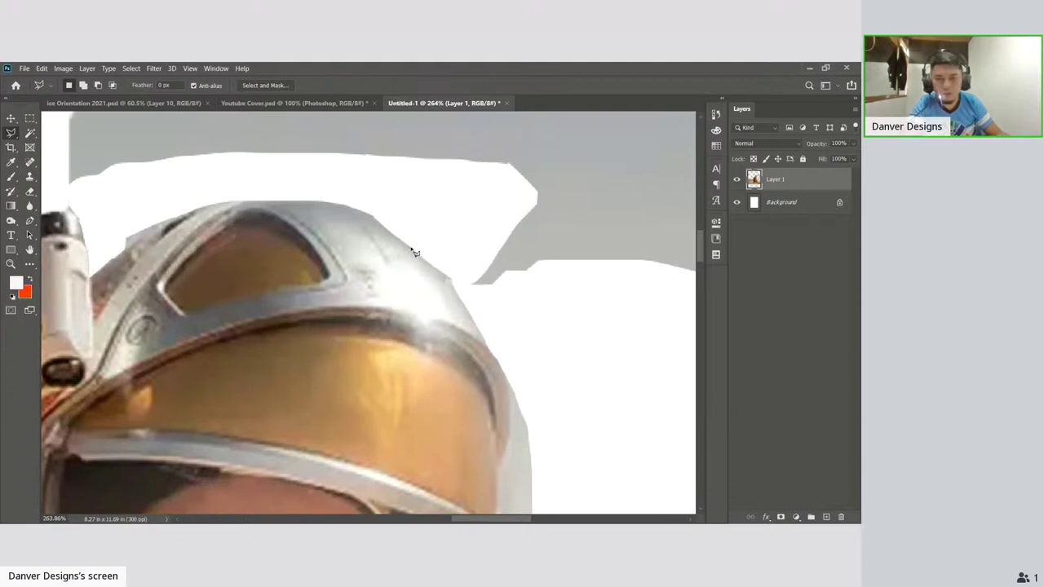
key("Delete")
key("ctrl+d")
Outline the grey sky remnant along the helmet's upper rear edge with the Polygonal Lasso, delete it and deselect
left_click(124, 250)
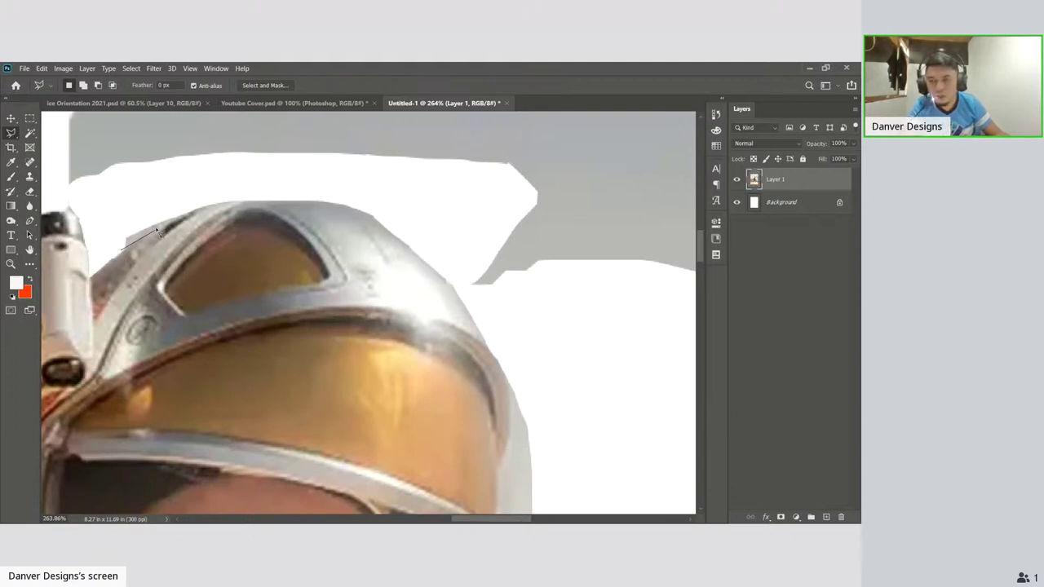
left_click(196, 210)
left_click(180, 193)
left_click(128, 204)
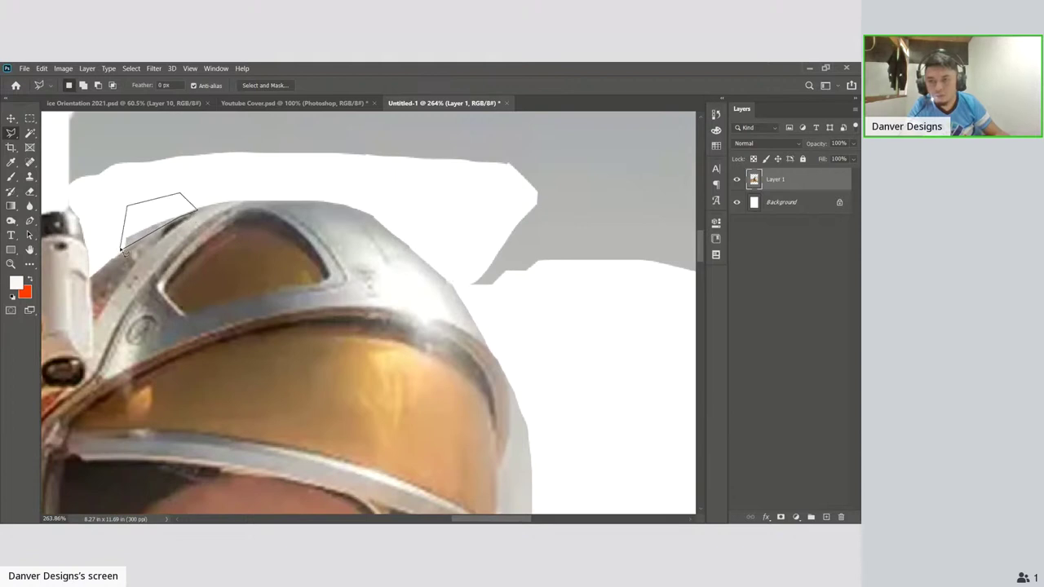
left_click(124, 250)
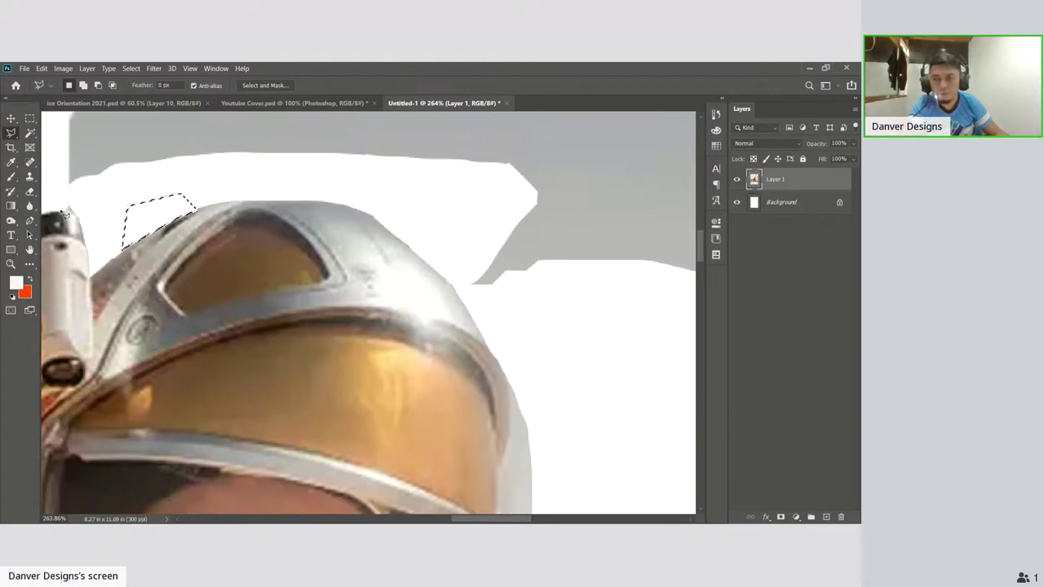
key("Delete")
key("ctrl+d")
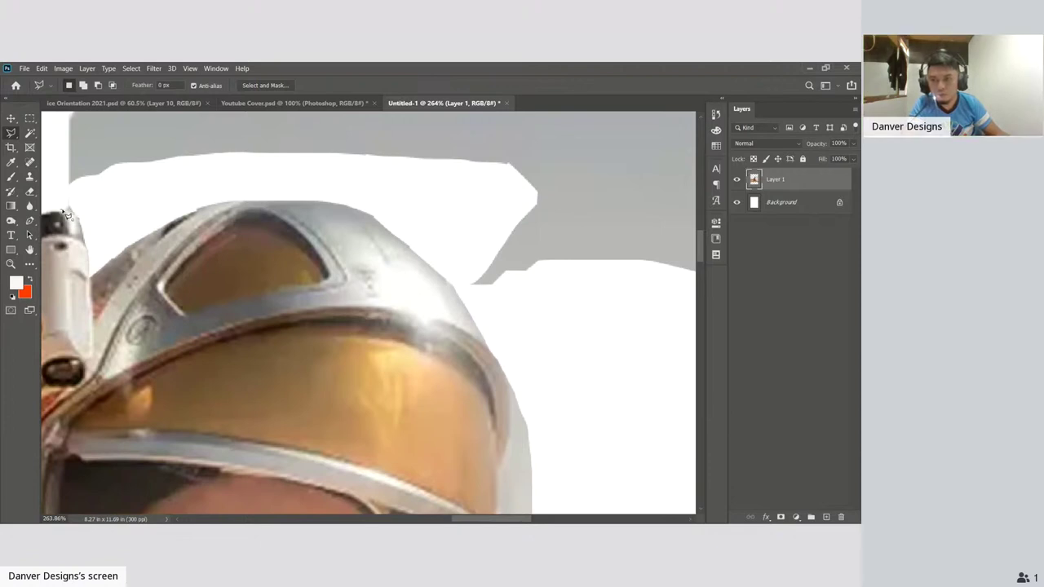
Outline the remnant above the device on the helmet's side with the Polygonal Lasso, delete it and deselect
left_click(64, 209)
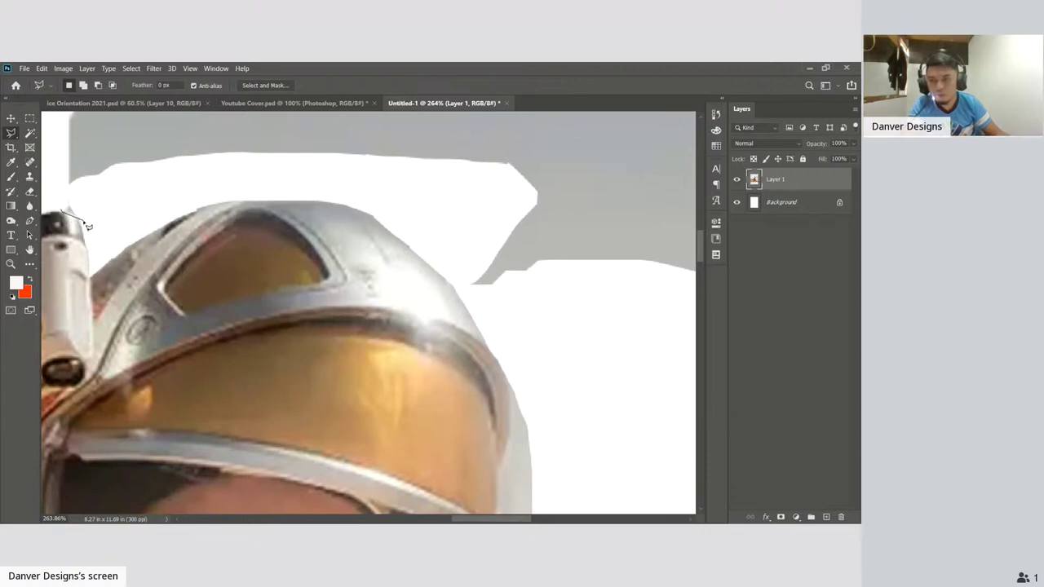
left_click(83, 217)
left_click(70, 190)
left_click(64, 211)
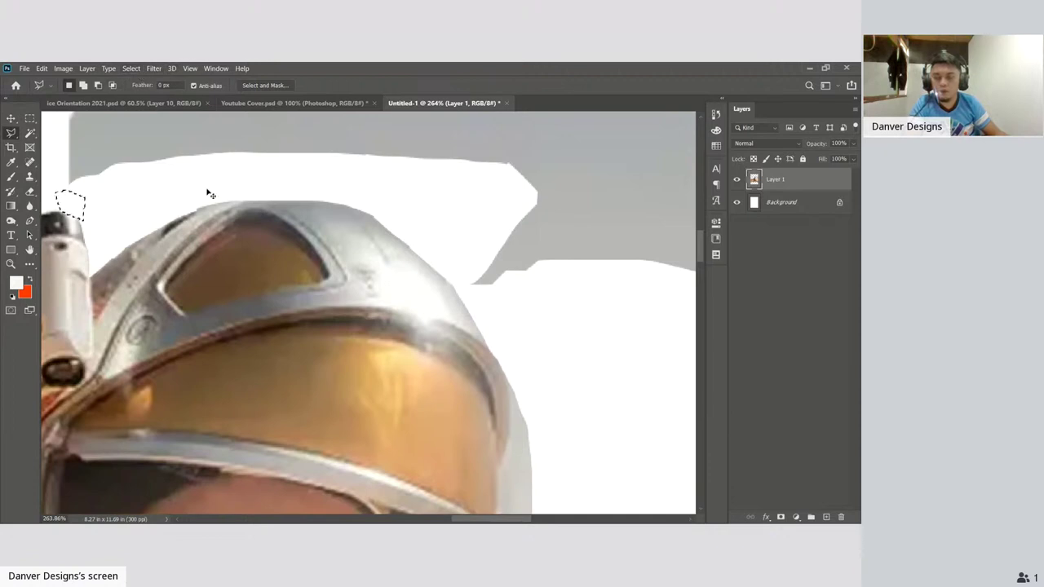
key("Delete")
key("ctrl+d")
Select the large grey sky area behind and above the astronaut with the Magic Wand, delete it and deselect
scroll(365, 280, "down", 5)
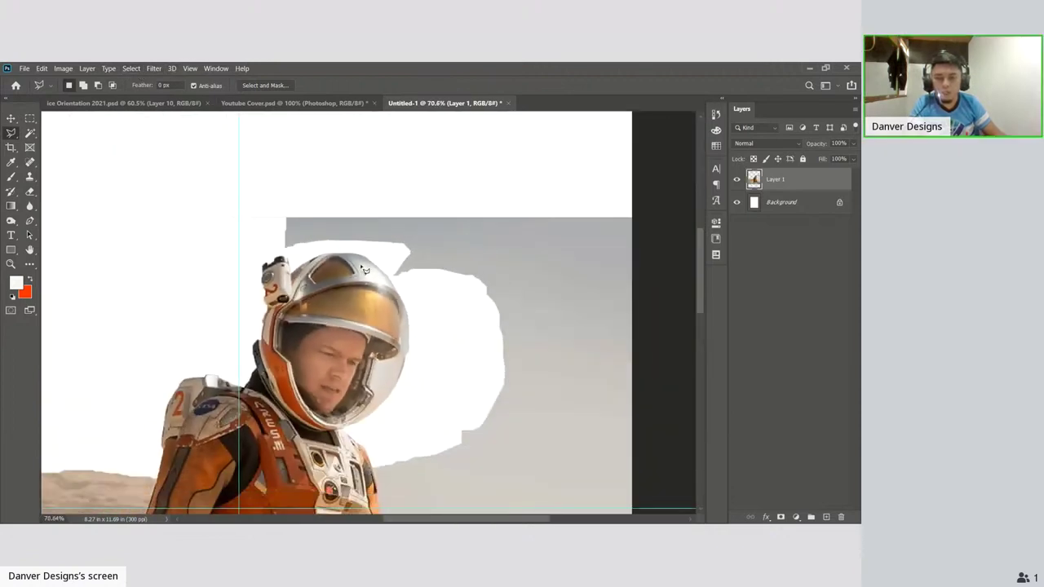
key("w")
left_click(476, 251)
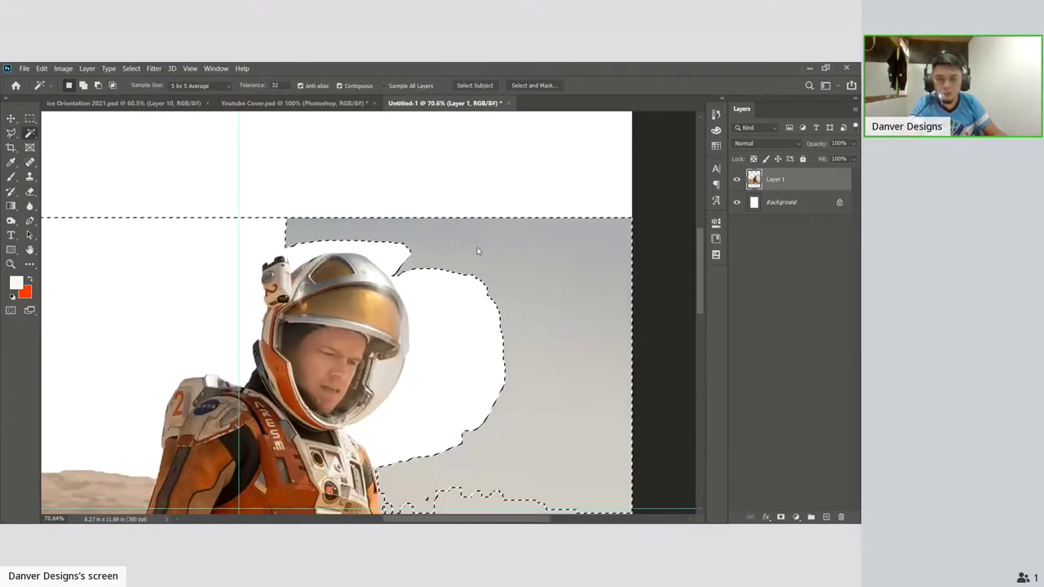
scroll(484, 292, "down", 1)
scroll(485, 292, "down", 2)
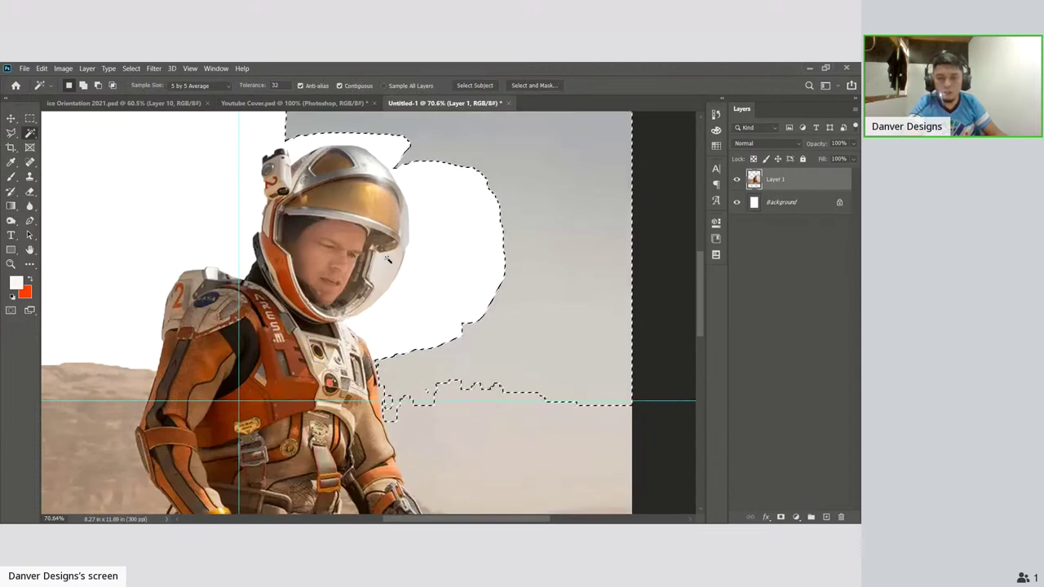
key("Delete")
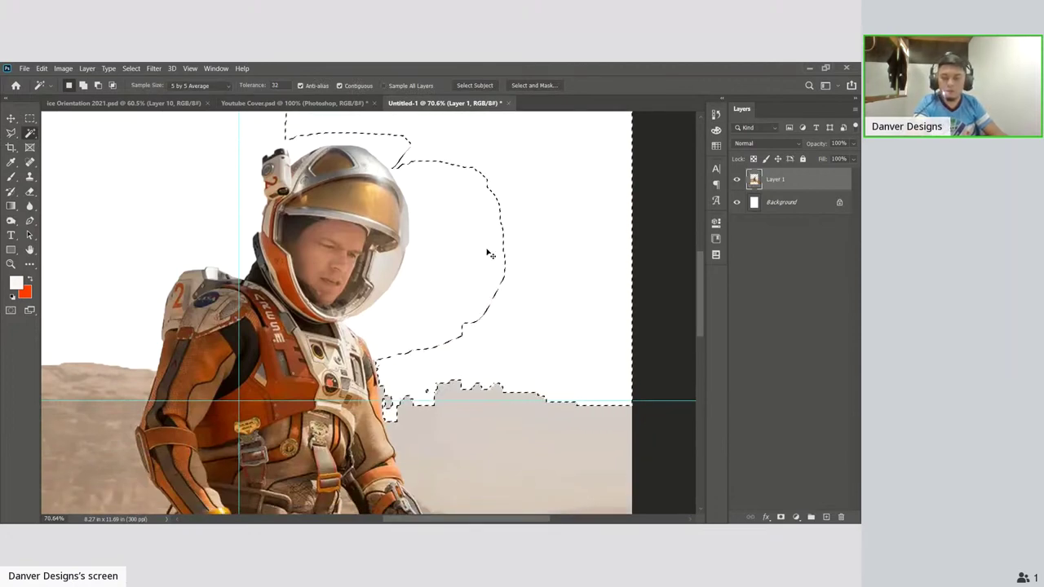
key("ctrl+d")
Select the pale haze band above the desert horizon beside the astronaut with the Magic Wand, delete it and deselect
scroll(487, 251, "down", 1)
left_click(499, 417)
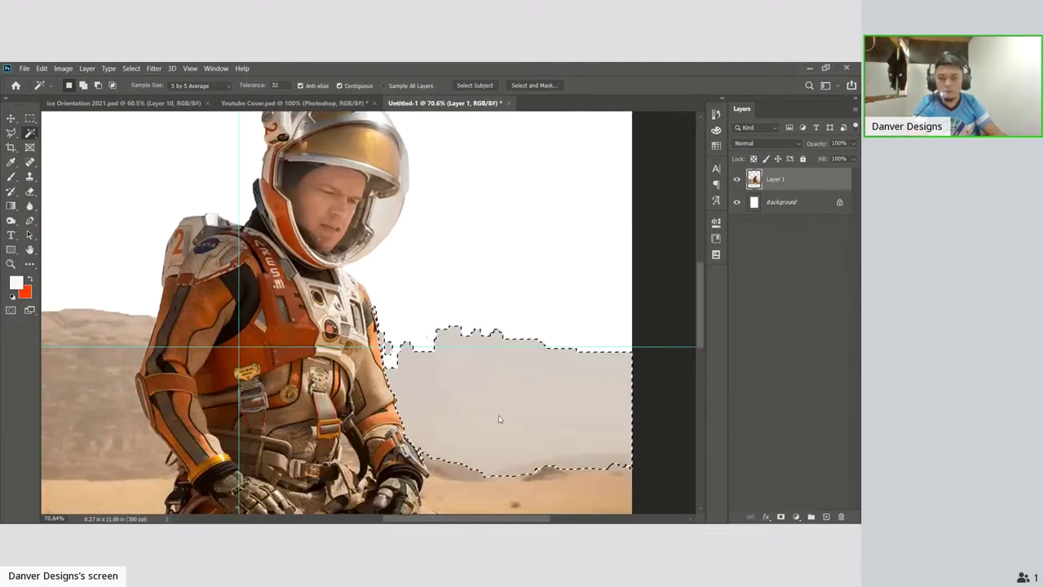
key("Delete")
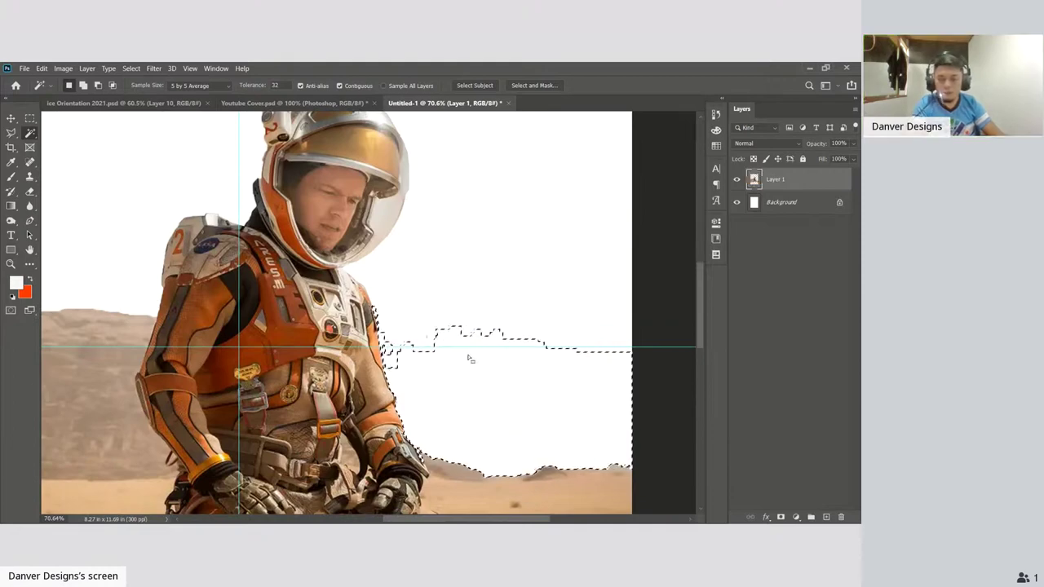
key("ctrl+d")
scroll(467, 300, "down", 2, "alt")
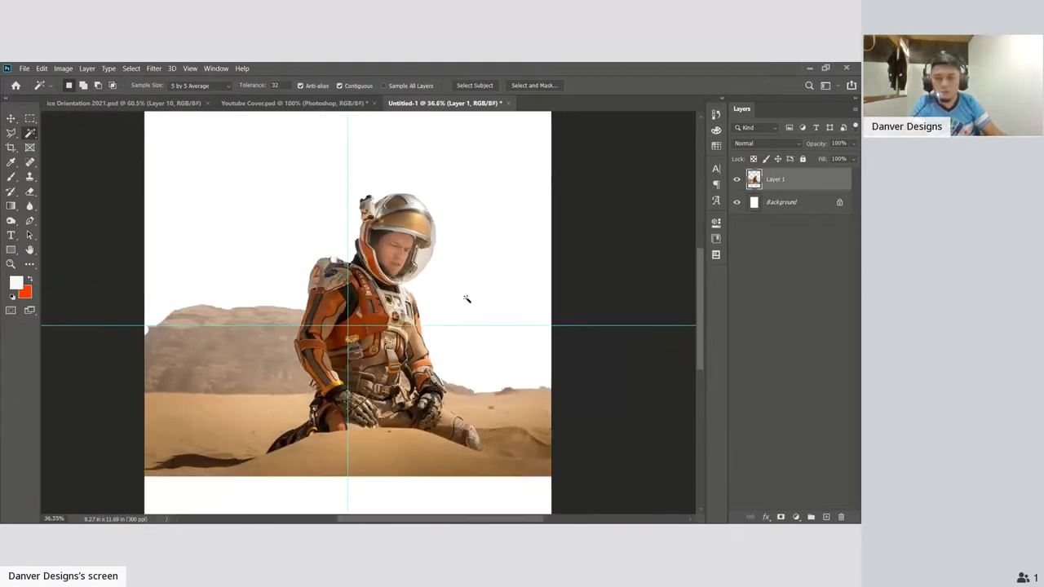
Inspect the transparent helmet visor and the astronaut's cut-out edges, both up close and in the whole picture
scroll(466, 300, "up", 2)
scroll(467, 296, "up", 2)
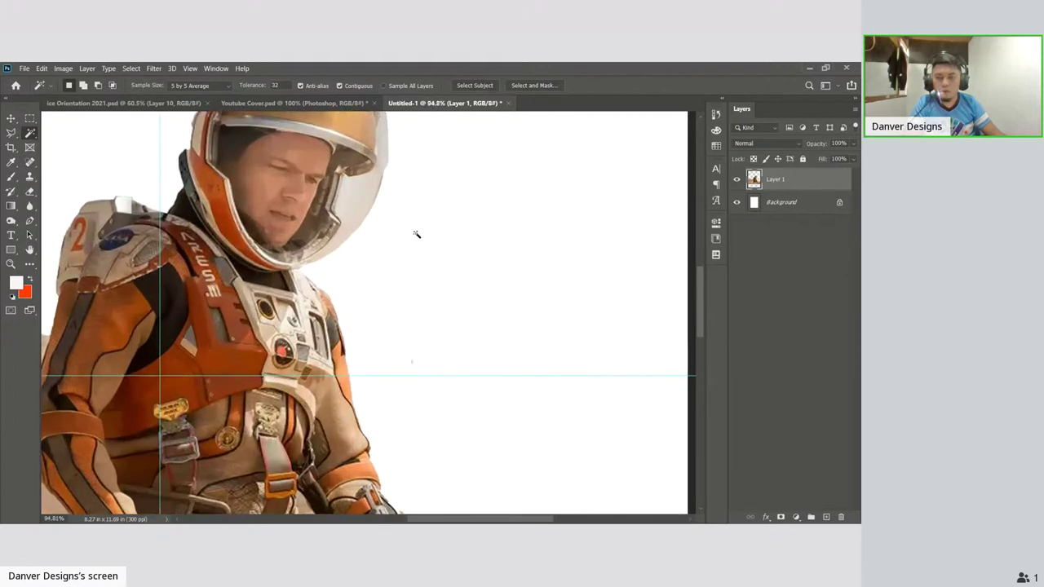
left_click(356, 207)
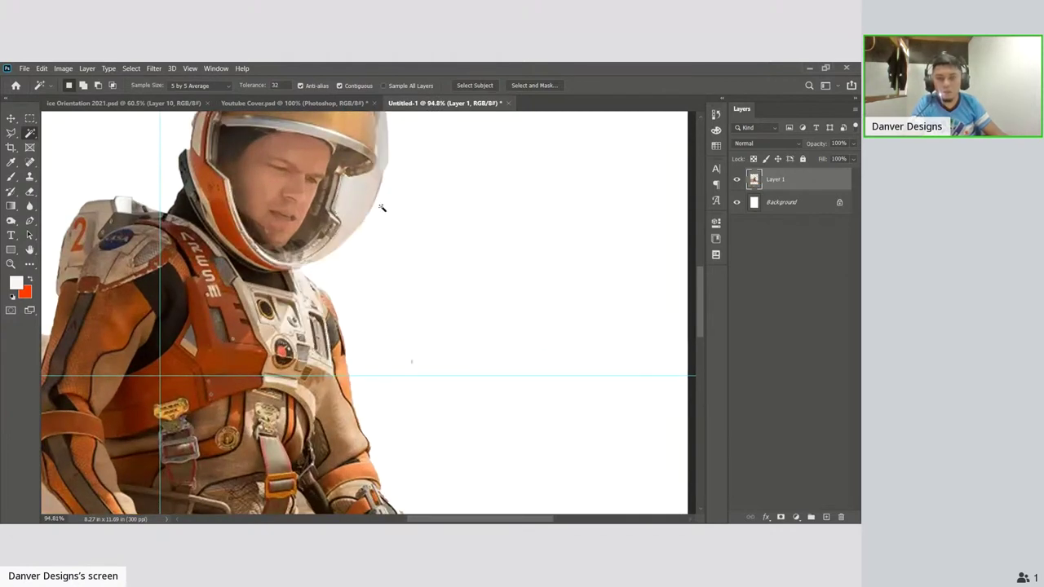
scroll(364, 211, "down", 4)
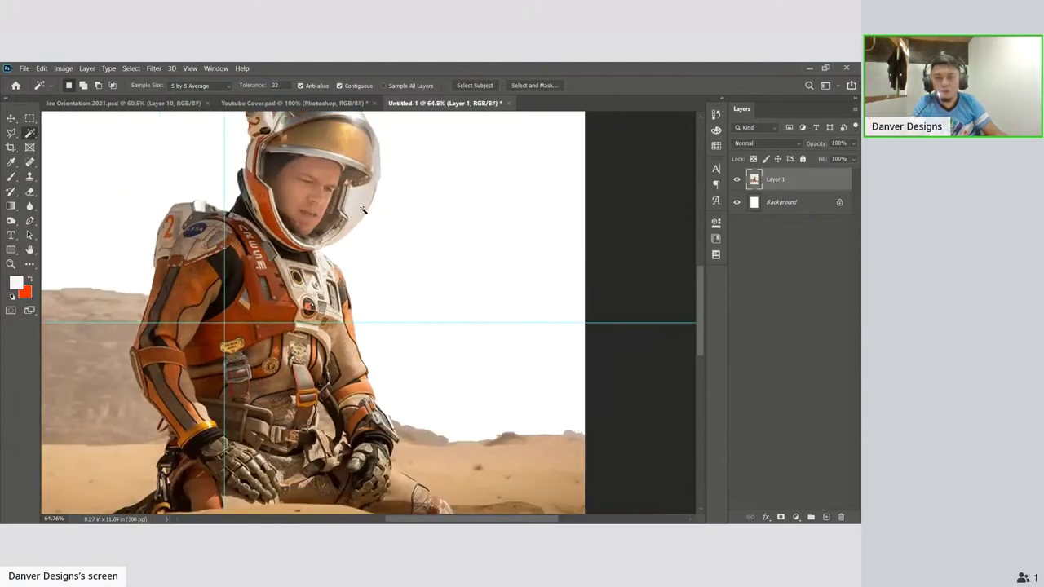
scroll(365, 210, "up", 1)
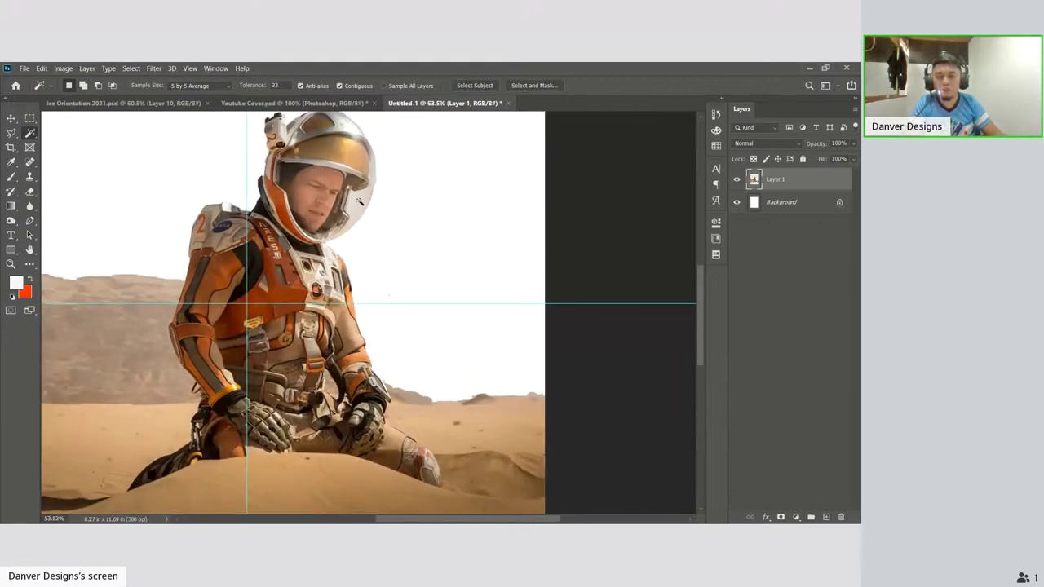
scroll(359, 201, "up", 3)
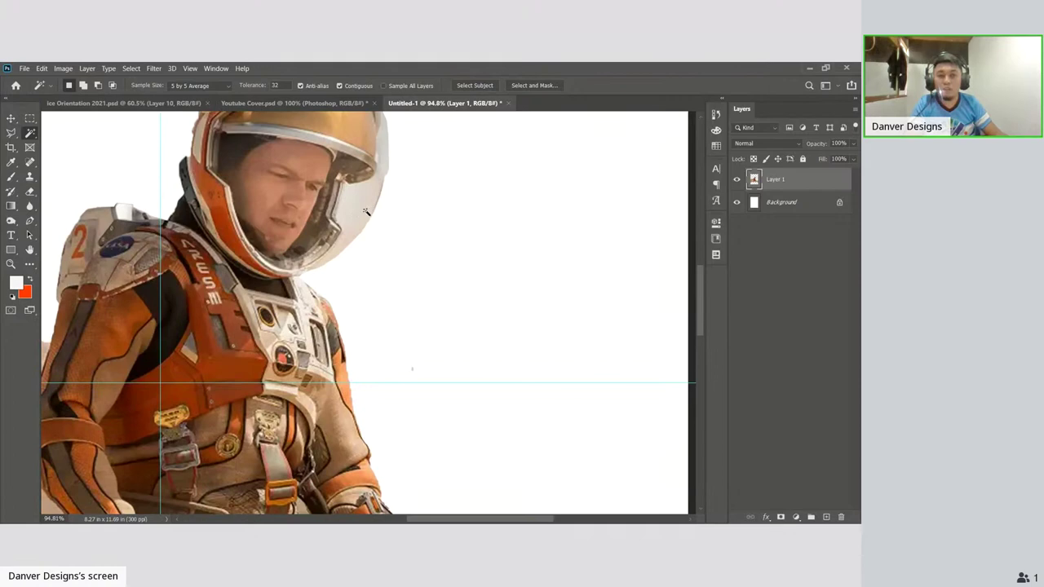
scroll(366, 212, "down", 5)
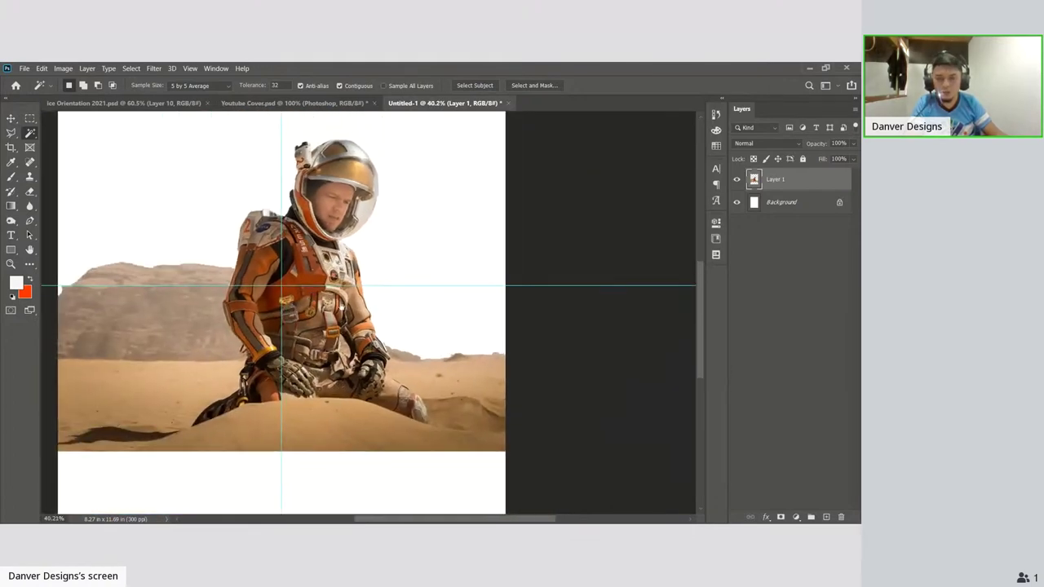
left_click_drag(312, 297, 400, 328)
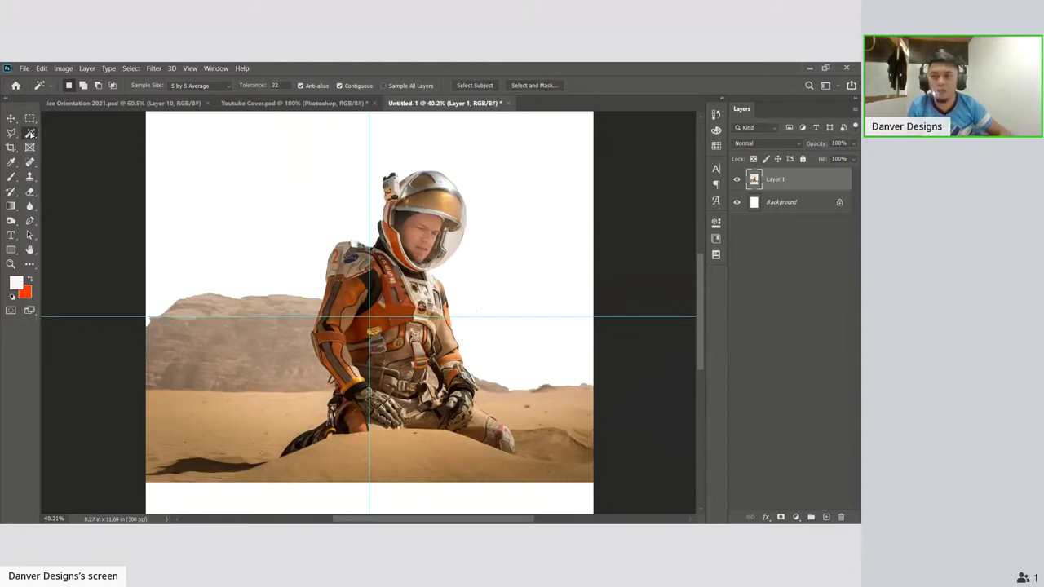
scroll(467, 203, "up", 2)
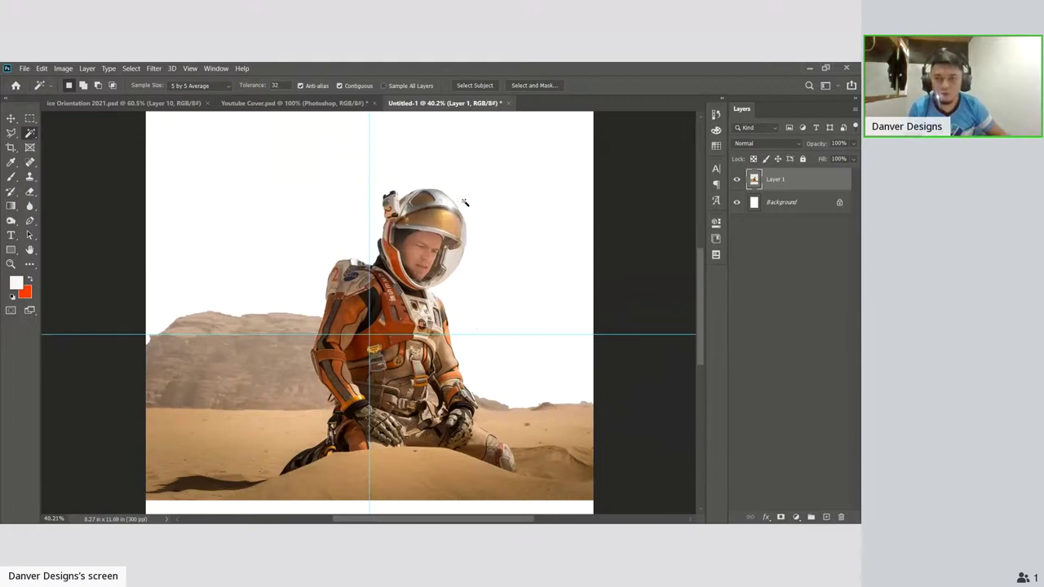
Try cropping the canvas to a portrait frame around the astronaut and undo the crop
scroll(467, 202, "down", 4)
key("c")
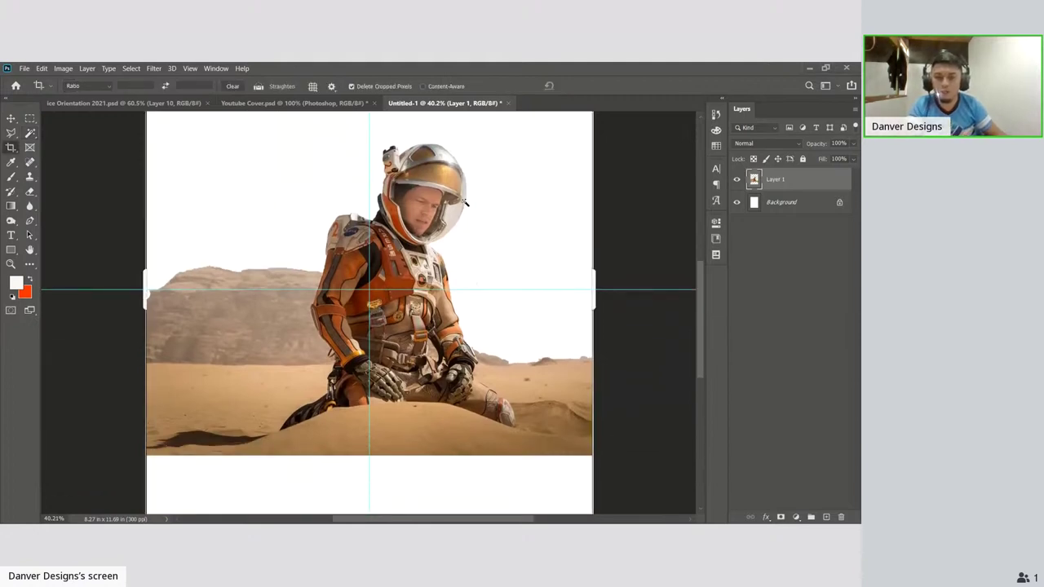
scroll(358, 439, "down", 5)
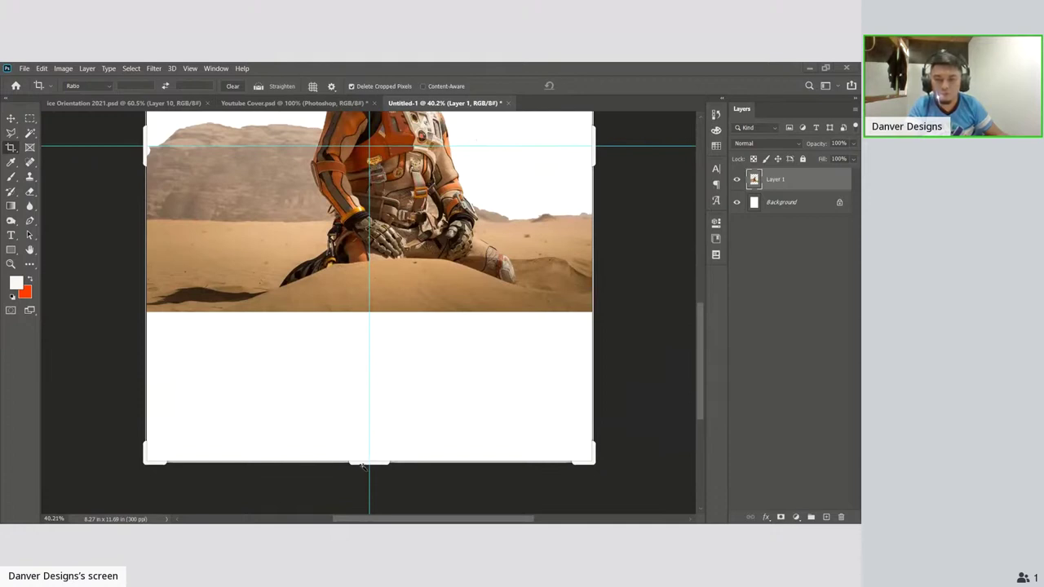
key("w")
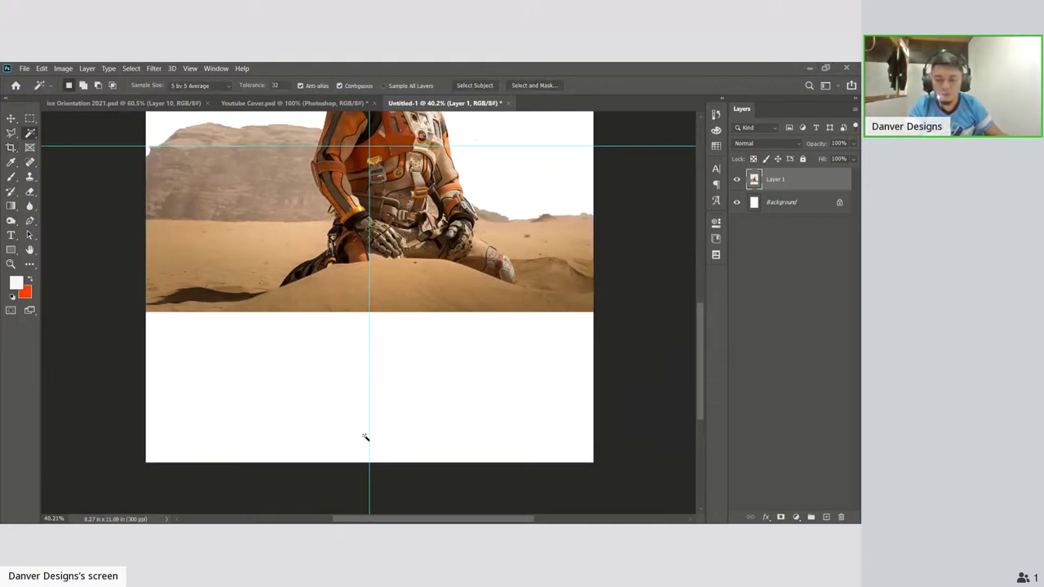
key("v")
key("c")
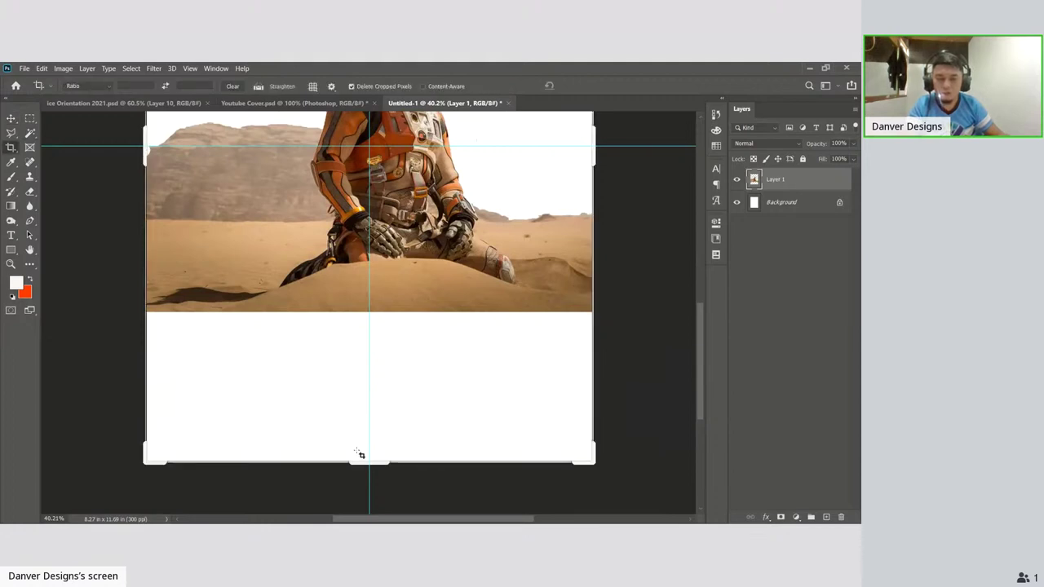
scroll(328, 347, "up", 5)
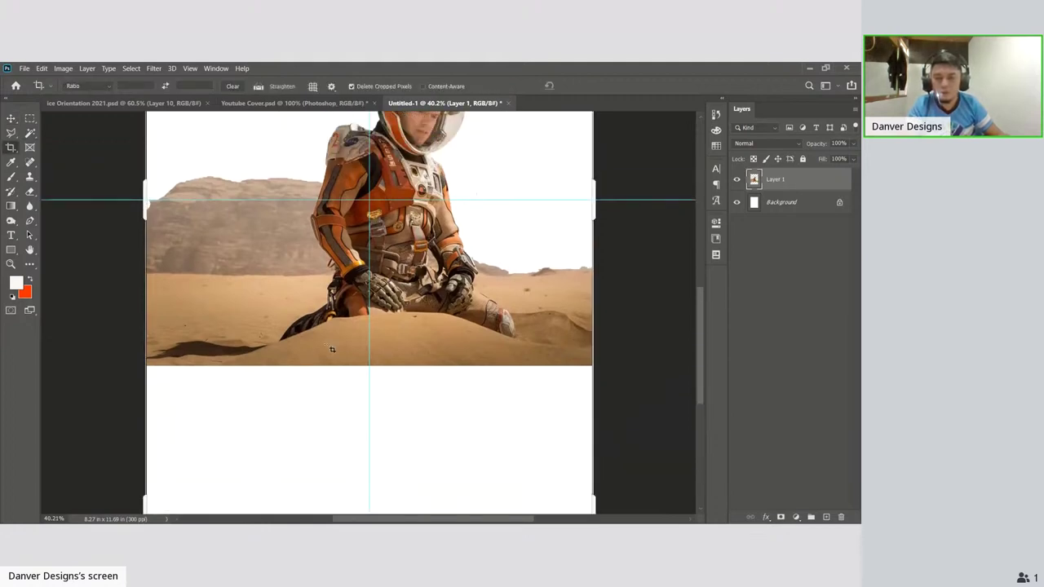
scroll(332, 210, "up", 1)
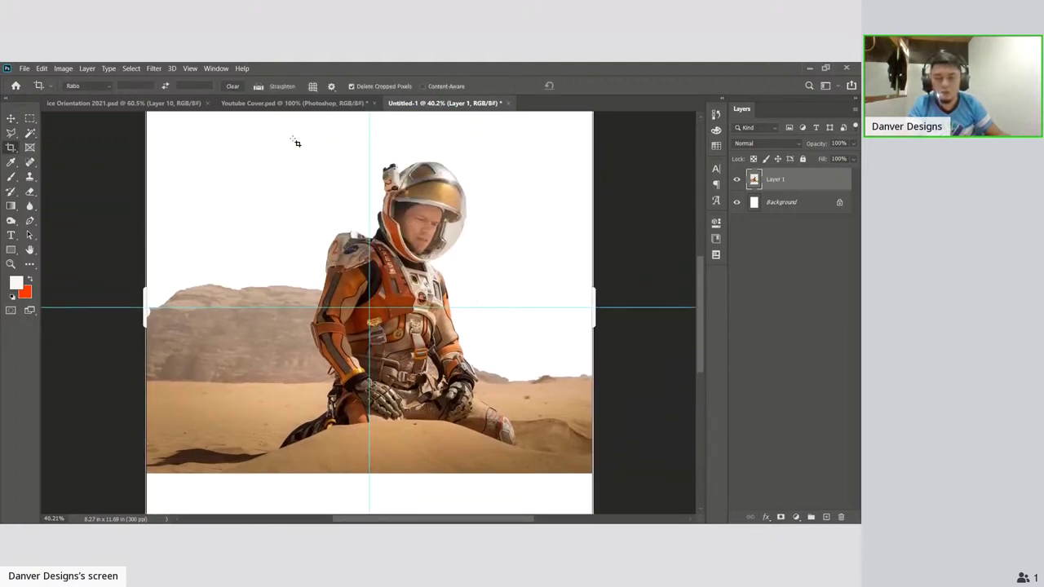
left_click_drag(292, 142, 521, 445)
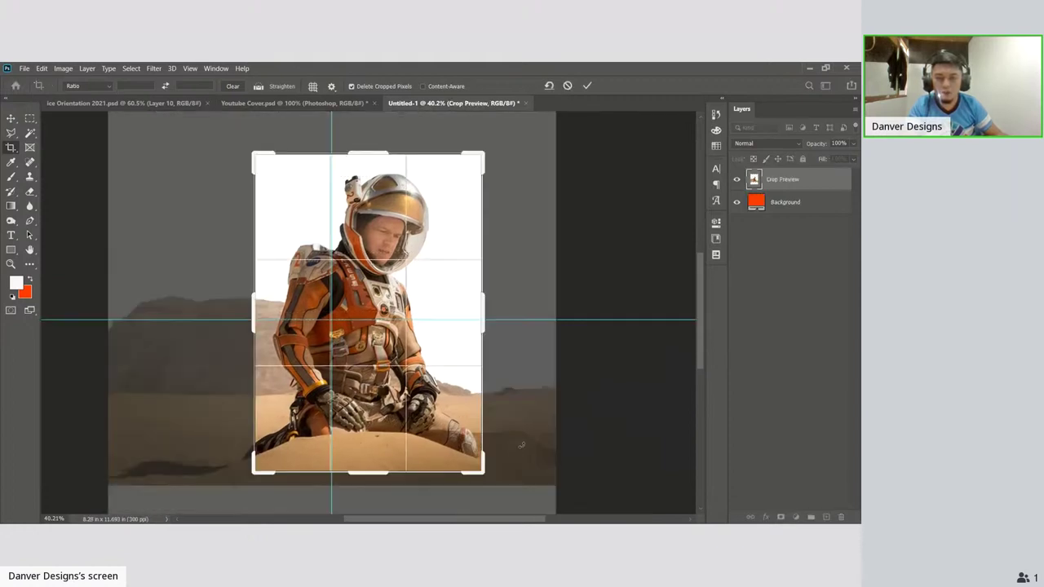
key("Return")
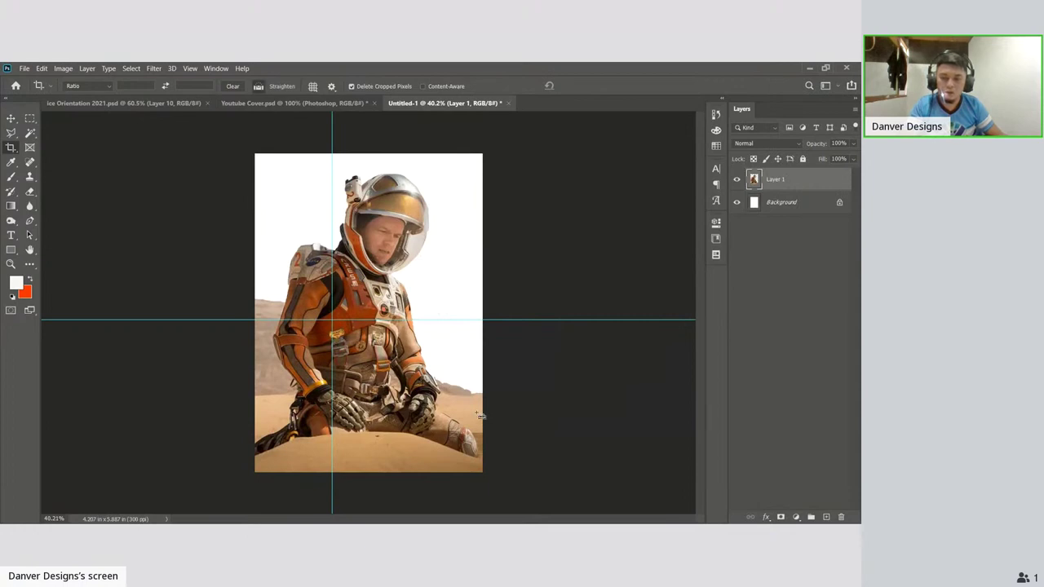
key("ctrl+z")
Move the astronaut layer straight down until the sand's lower edge meets the bottom of the canvas
scroll(500, 393, "down", 6)
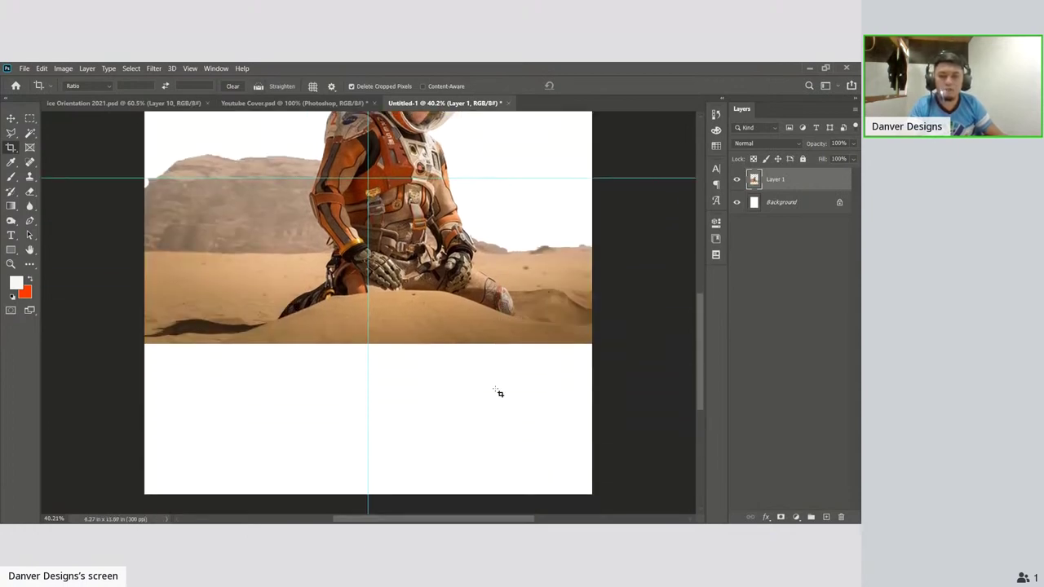
scroll(500, 394, "up", 3)
scroll(500, 394, "up", 5)
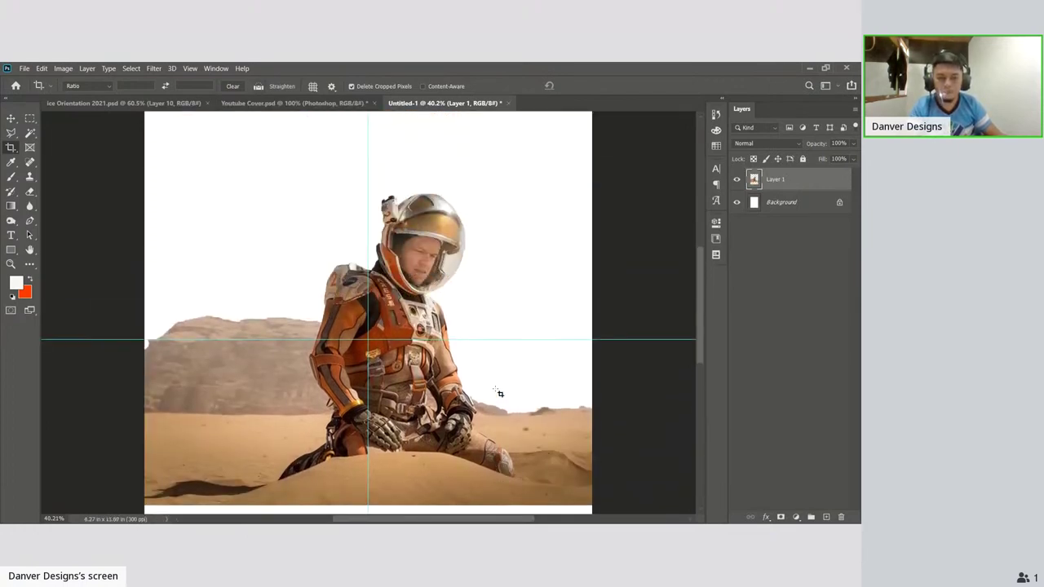
scroll(498, 392, "down", 5)
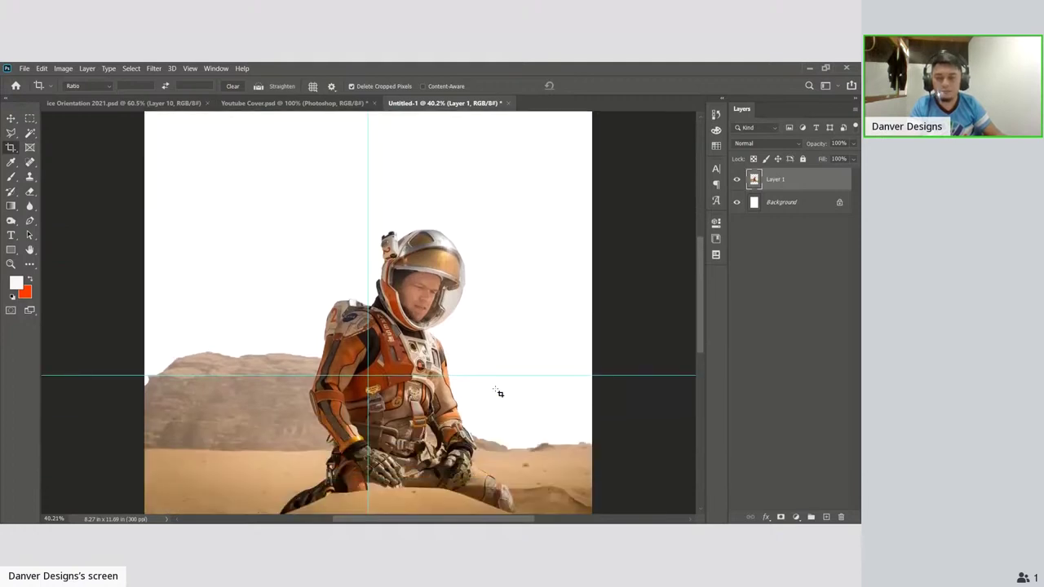
scroll(493, 382, "down", 3)
key("v")
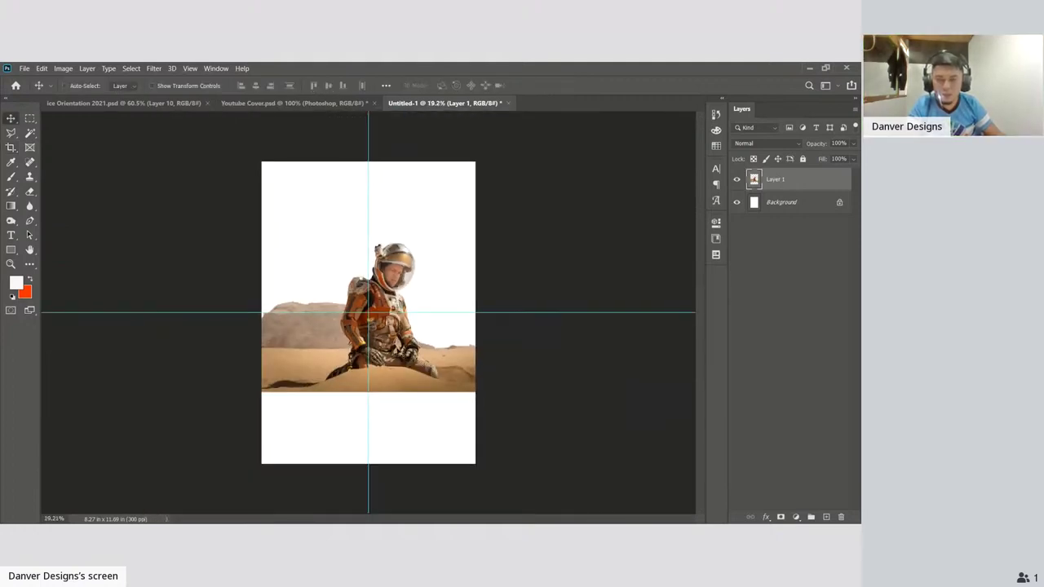
left_click_drag(368, 342, 369, 414)
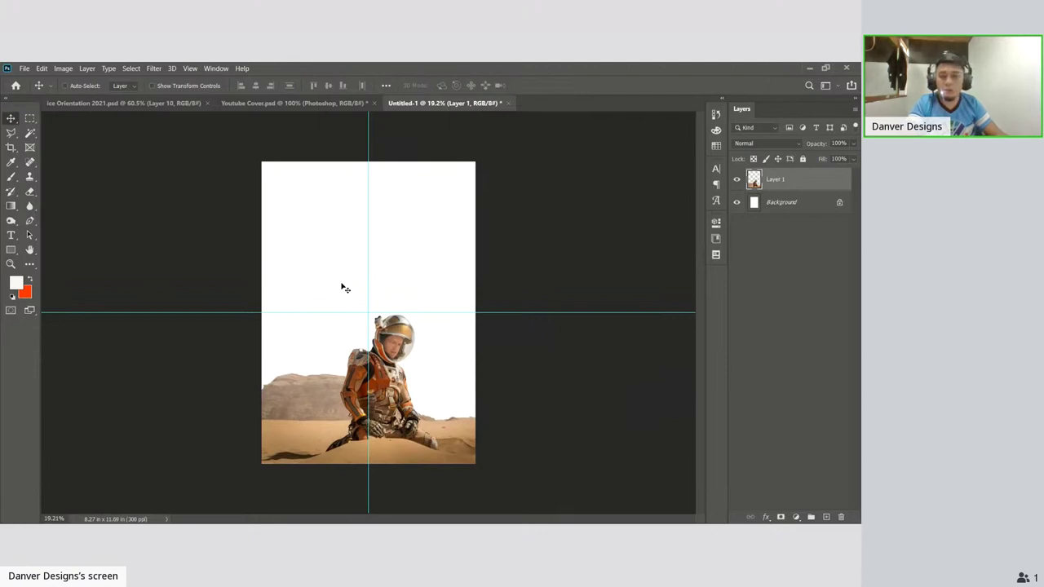
Activate the Brush tool and set the foreground colour to a medium blue
key("b")
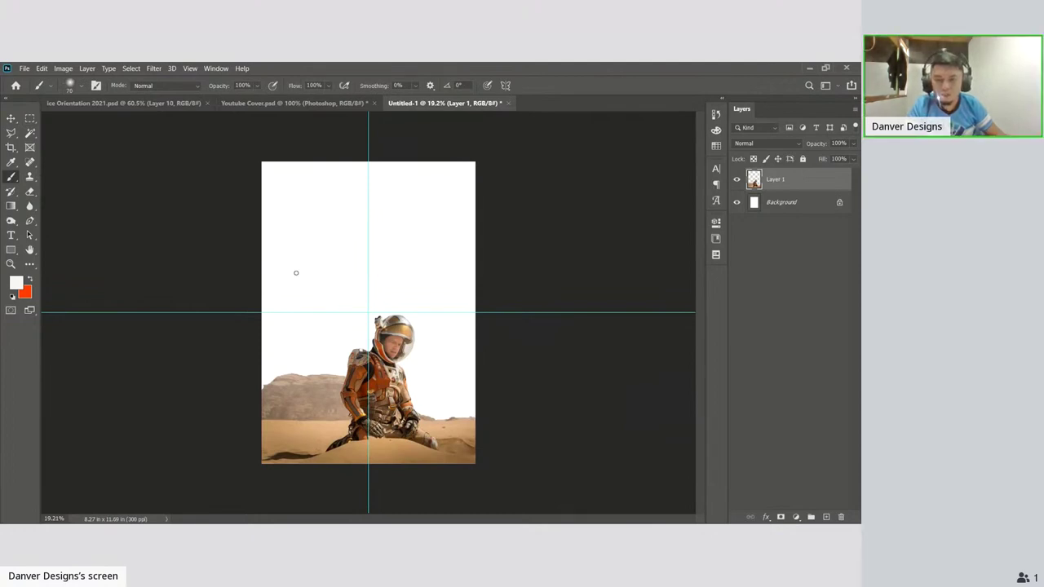
key("ctrl+plus")
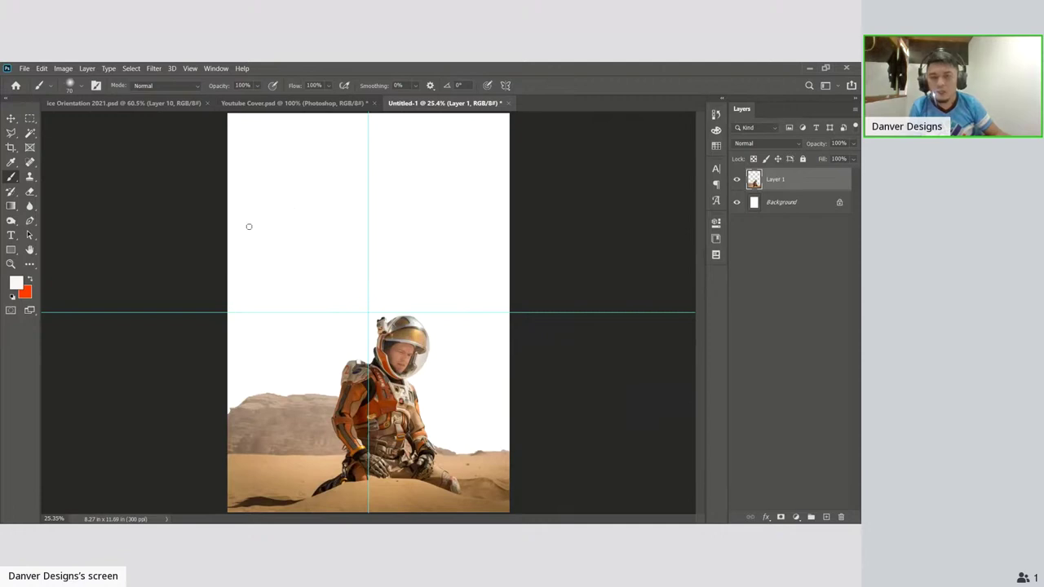
key("alt")
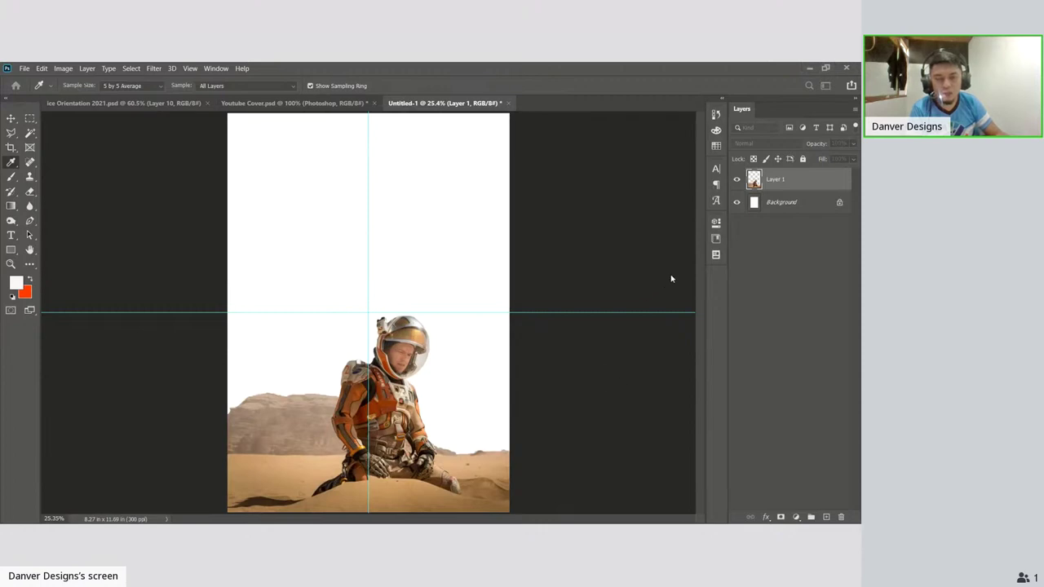
key("b")
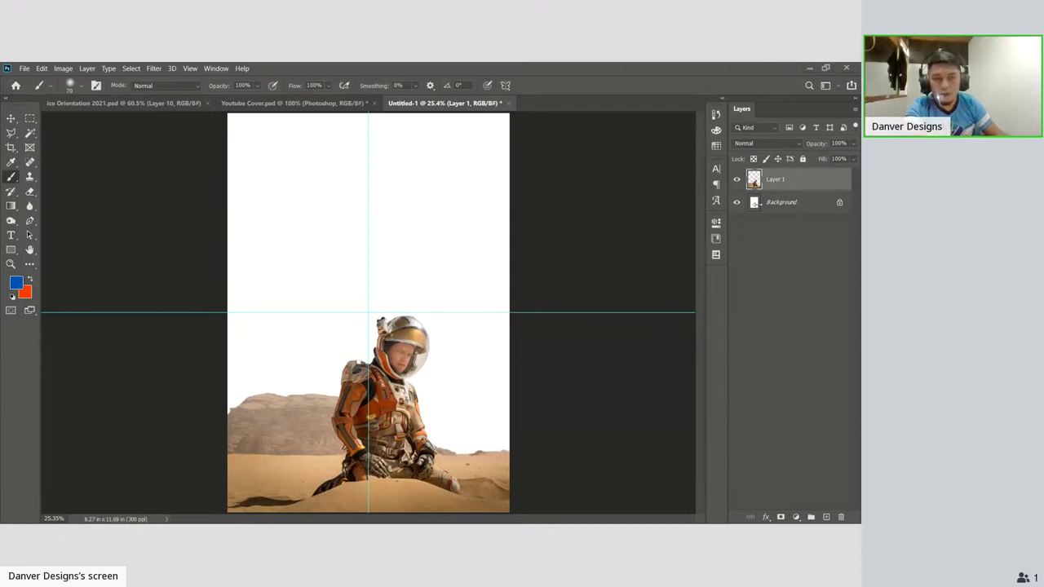
Add a new empty layer between the Background and the astronaut layer
left_click(790, 209)
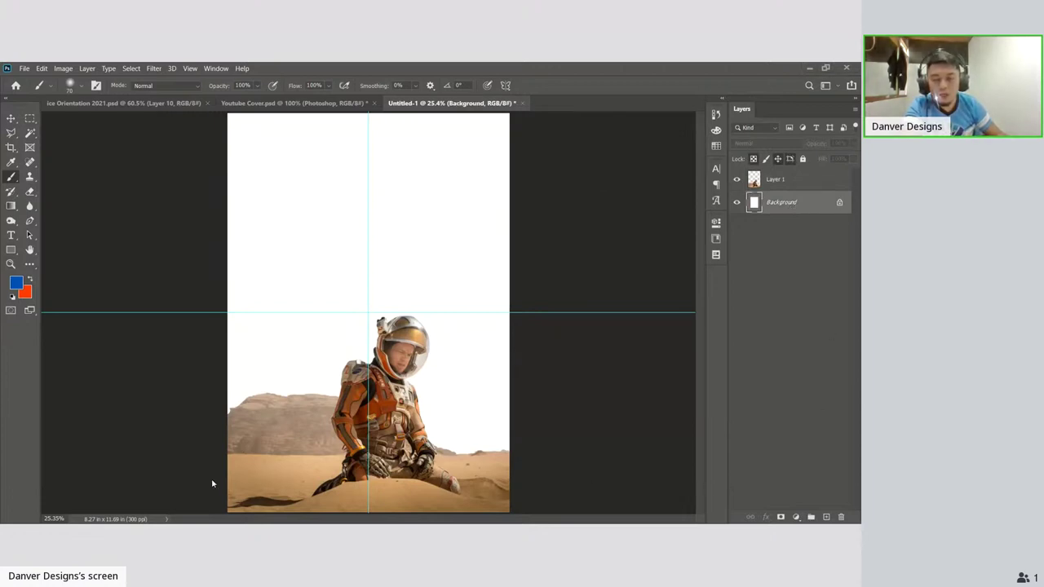
left_click(799, 185)
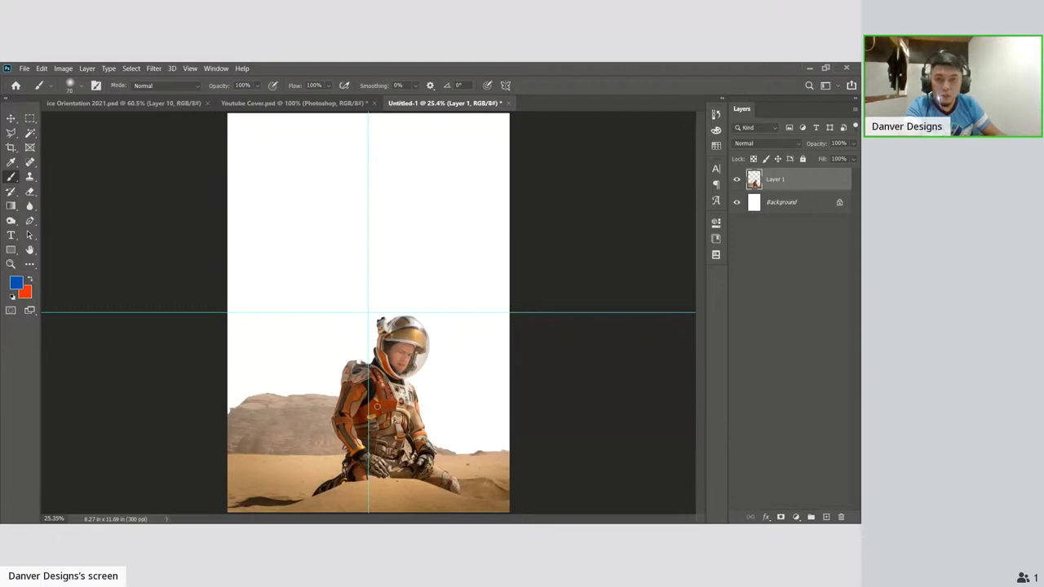
left_click(808, 208)
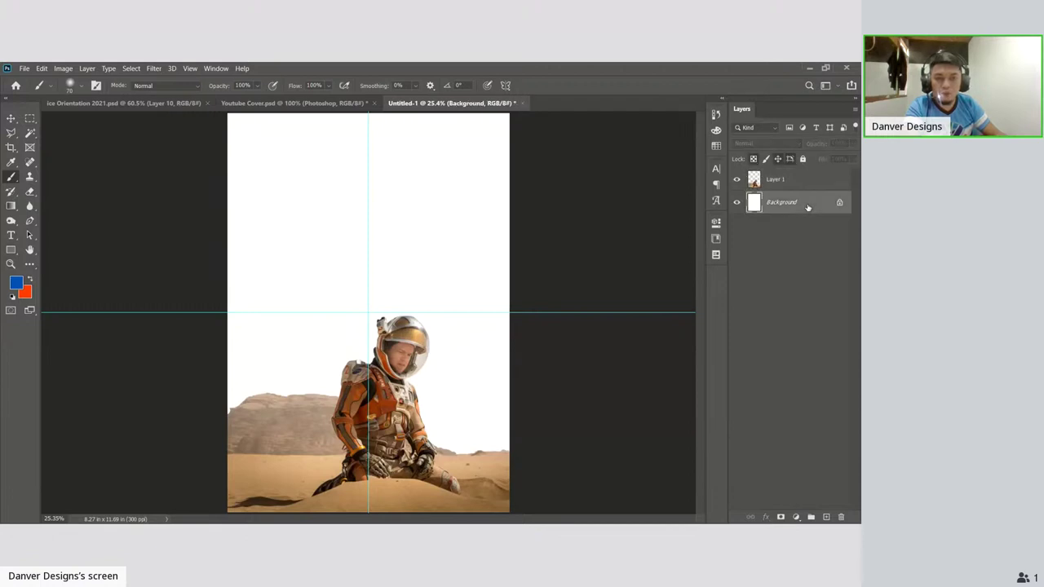
left_click(828, 518)
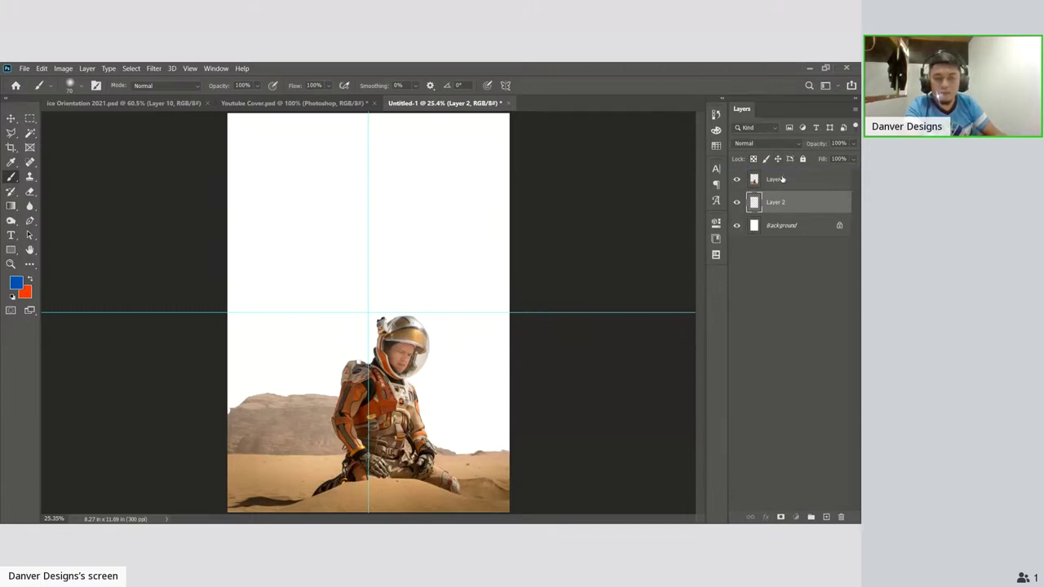
mouse_move(787, 209)
left_mouse_down()
mouse_move(782, 176)
mouse_move(791, 195)
mouse_move(795, 186)
mouse_move(792, 209)
left_mouse_up()
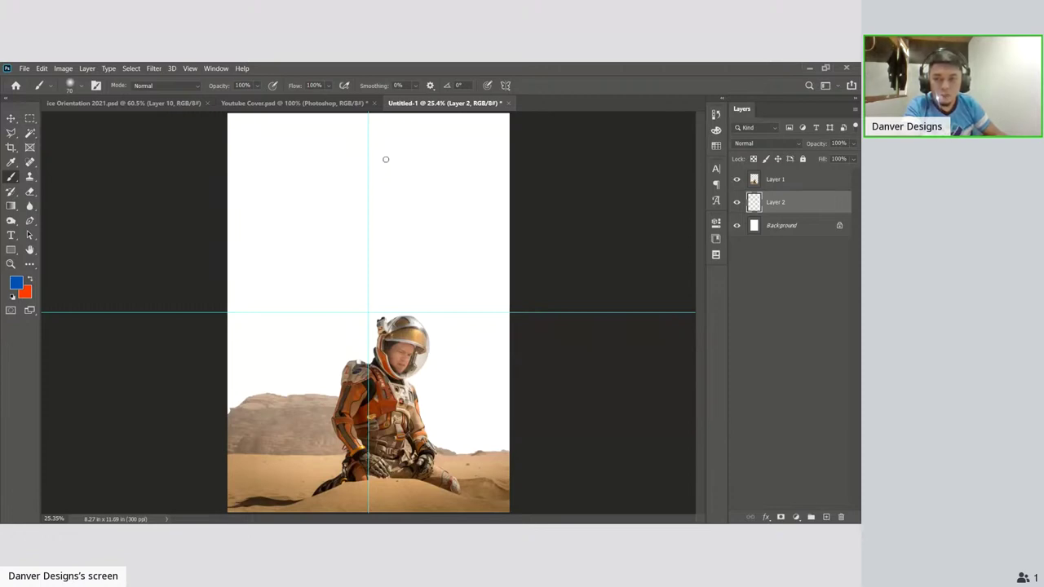
Paint a pair of curly braces and a pair of square brackets in blue above the astronaut
mouse_move(386, 159)
left_mouse_down()
mouse_move(389, 221)
mouse_move(380, 217)
mouse_move(383, 232)
mouse_move(400, 232)
mouse_move(381, 272)
left_mouse_up()
mouse_move(344, 166)
left_mouse_down()
mouse_move(327, 200)
mouse_move(335, 215)
mouse_move(322, 278)
mouse_move(335, 279)
left_mouse_up()
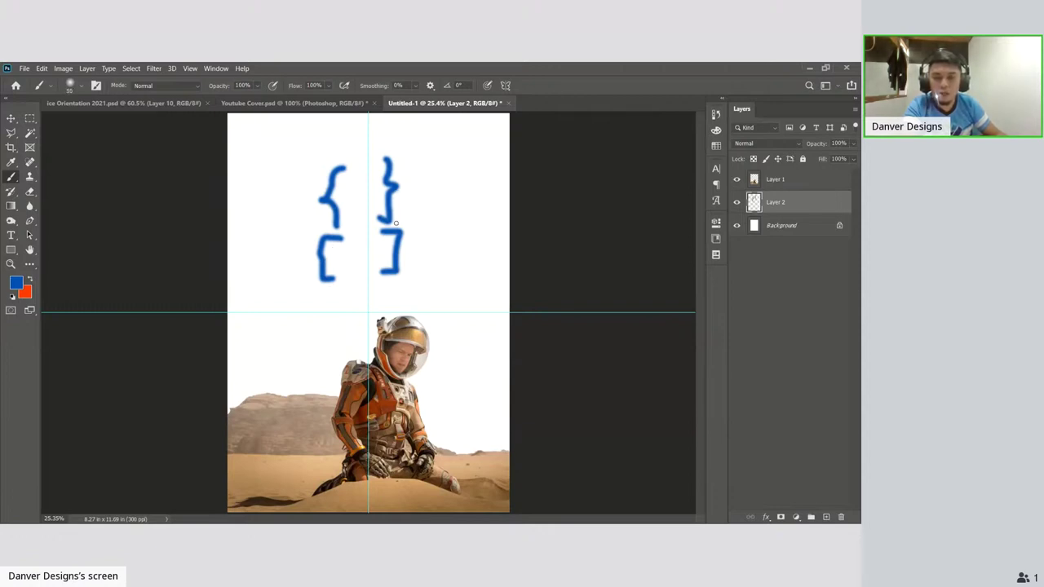
Enlarge the soft brush to 900 px and paint the top part of the sky blue across the full canvas width
key("bracketright")
key("bracketright")
key("bracketright")
key("bracketright")
key("bracketright")
key("bracketright")
key("bracketright")
key("bracketright")
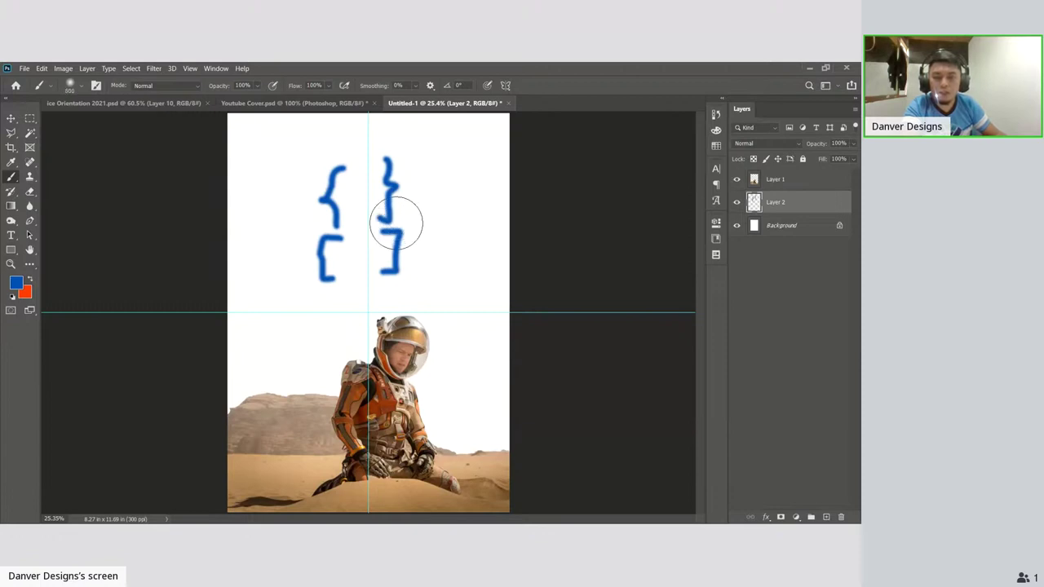
key("bracketright")
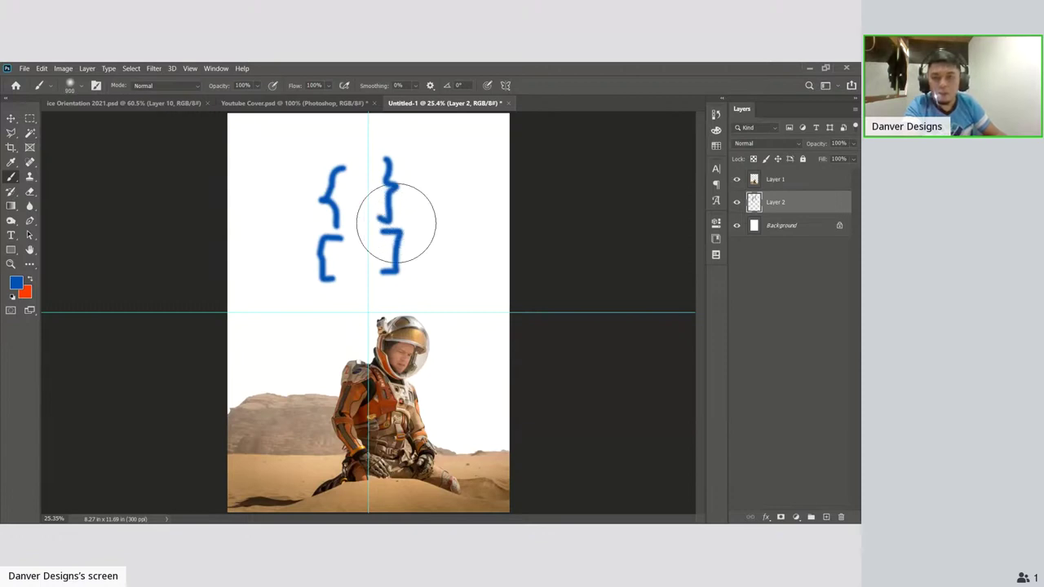
left_click_drag(204, 128, 500, 147)
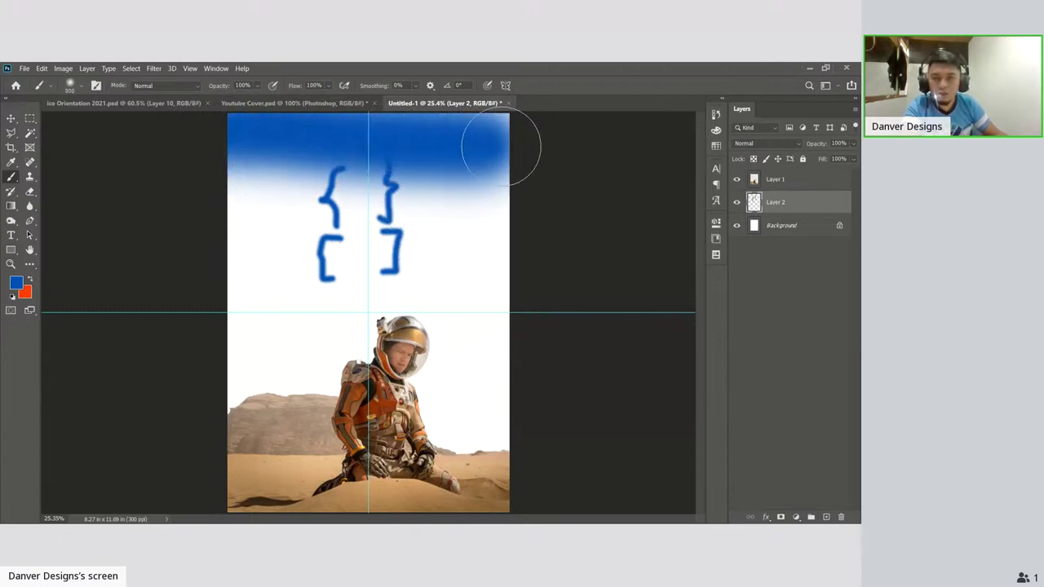
mouse_move(216, 159)
left_mouse_down()
mouse_move(410, 154)
mouse_move(470, 169)
left_mouse_up()
Enlarge the brush to 1100 px, harden it, and paint the rest of the sky solid blue down to the desert horizon
key("bracketright")
key("bracketright")
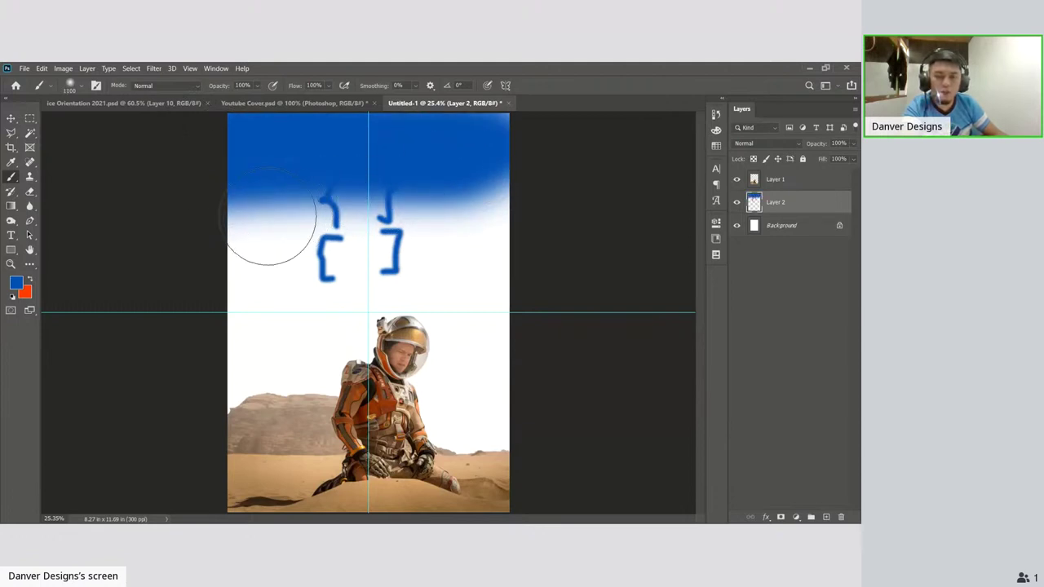
mouse_move(257, 221)
left_mouse_down()
mouse_move(443, 228)
mouse_move(465, 244)
mouse_move(270, 234)
left_mouse_up()
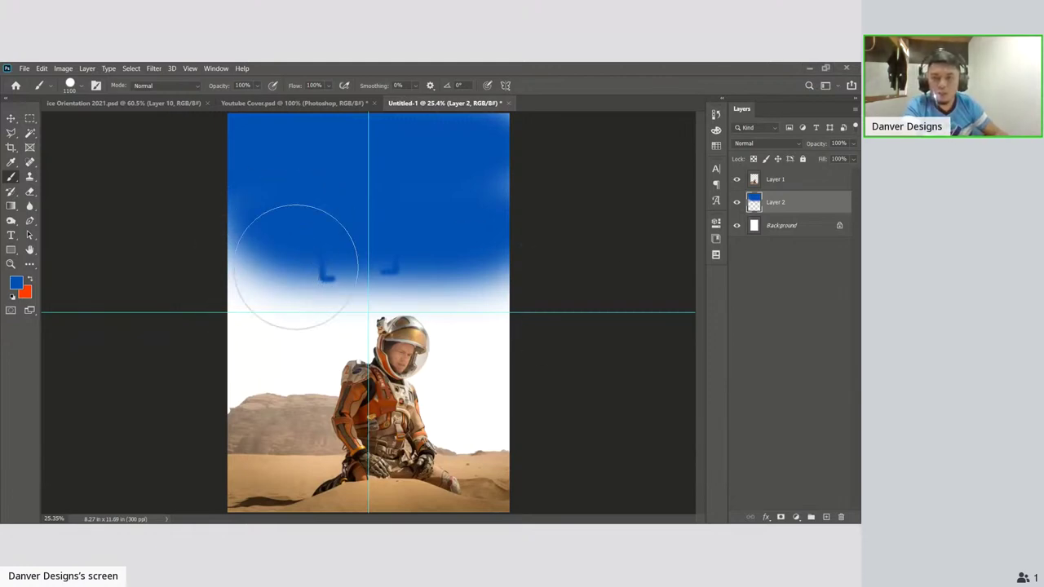
mouse_move(383, 284)
left_mouse_down()
mouse_move(468, 282)
mouse_move(296, 275)
left_mouse_up()
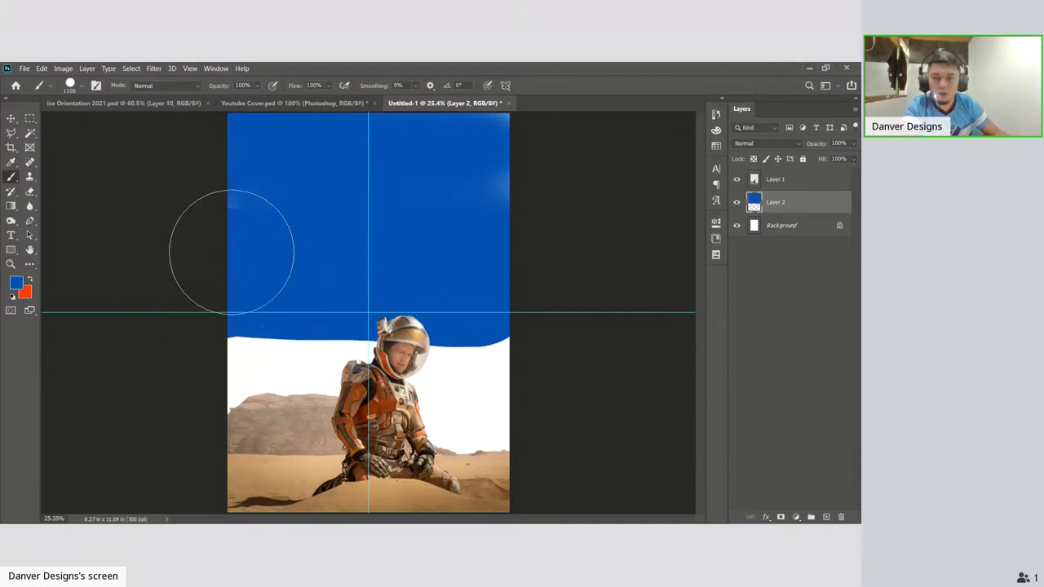
mouse_move(247, 359)
left_mouse_down()
mouse_move(466, 362)
mouse_move(441, 400)
left_mouse_up()
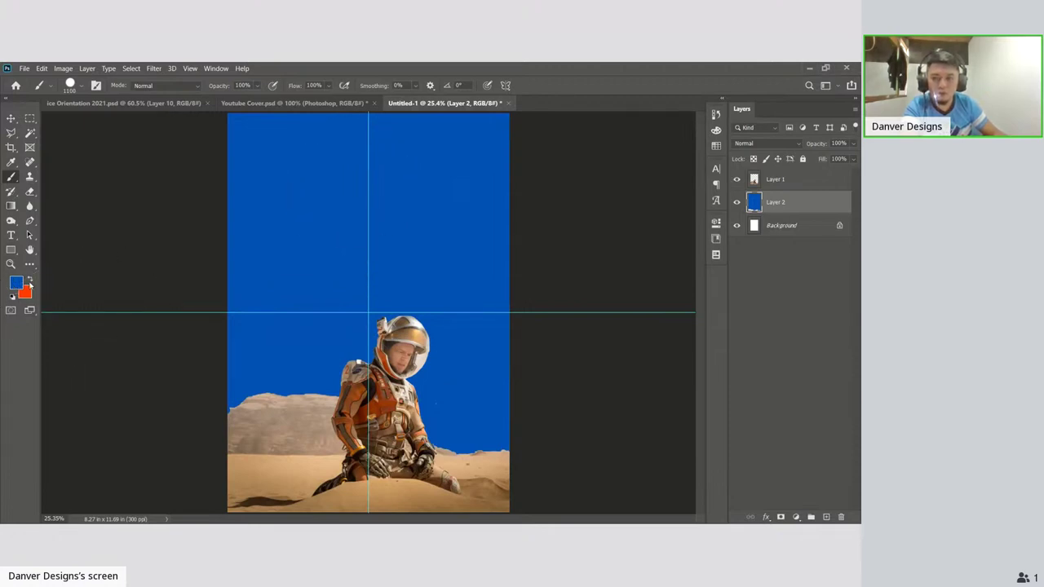
Paint light blue over the lower sky with a soft 1100 px brush, blending it upward into the darker blue at 54% and 13% opacity
key("i")
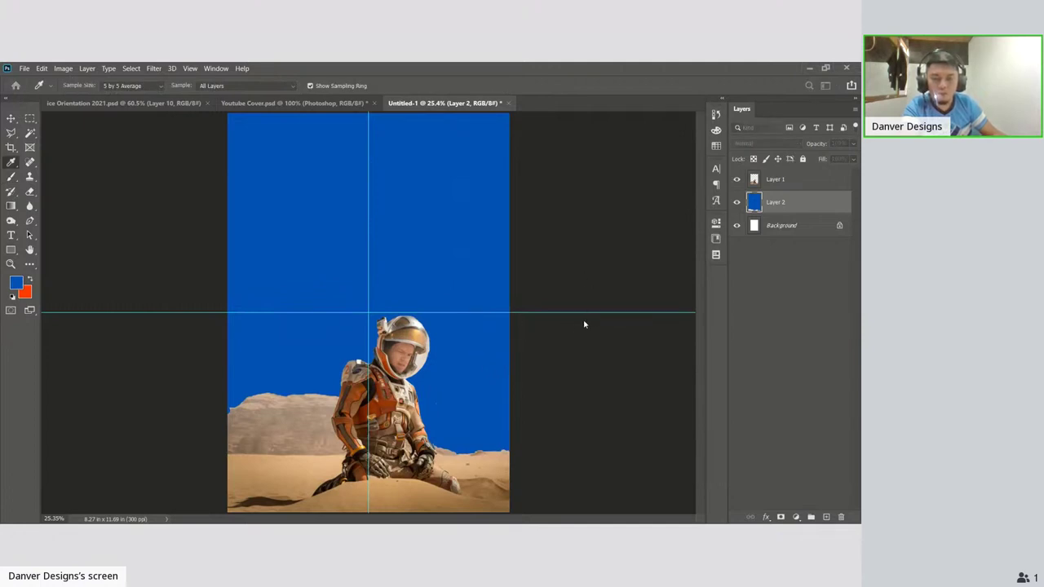
key("b")
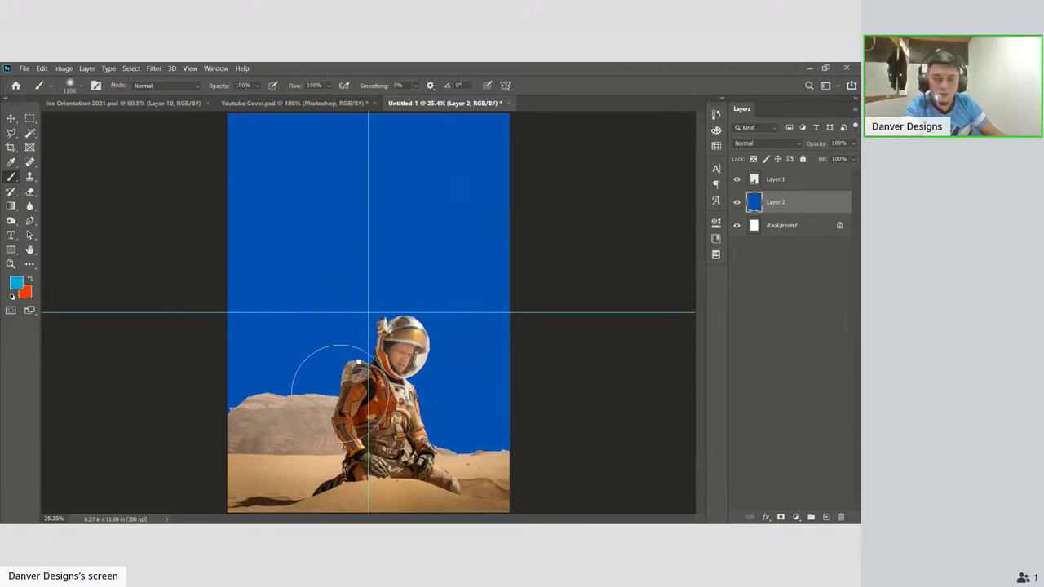
mouse_move(513, 442)
left_mouse_down()
mouse_move(435, 443)
mouse_move(237, 411)
mouse_move(404, 429)
mouse_move(292, 419)
mouse_move(208, 430)
mouse_move(241, 408)
mouse_move(505, 394)
mouse_move(347, 381)
mouse_move(225, 388)
mouse_move(223, 376)
mouse_move(512, 378)
left_mouse_up()
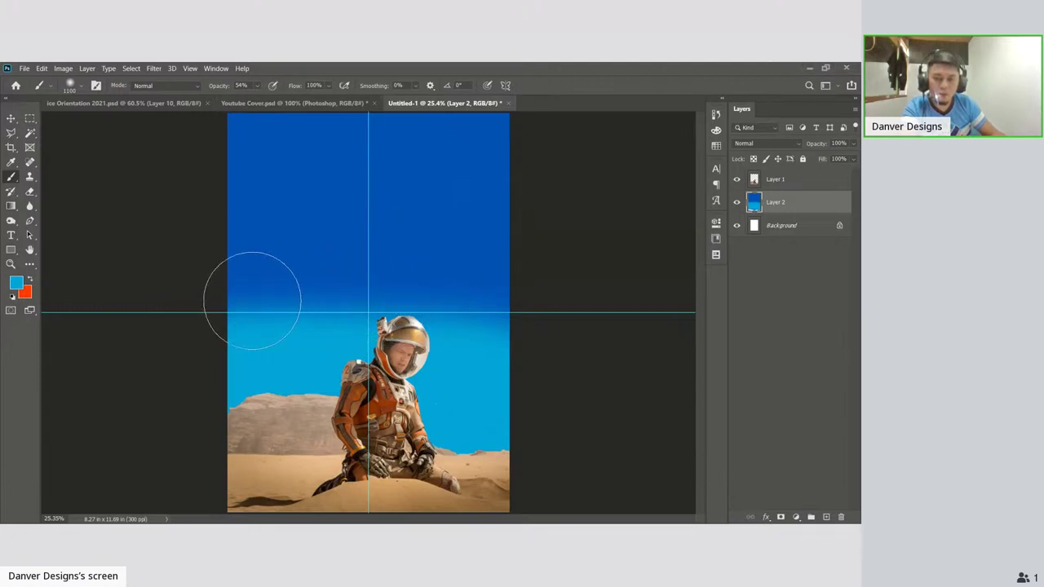
mouse_move(252, 296)
left_mouse_down()
mouse_move(377, 301)
mouse_move(503, 330)
mouse_move(507, 305)
mouse_move(504, 287)
mouse_move(263, 284)
mouse_move(195, 260)
mouse_move(310, 246)
mouse_move(489, 296)
left_mouse_up()
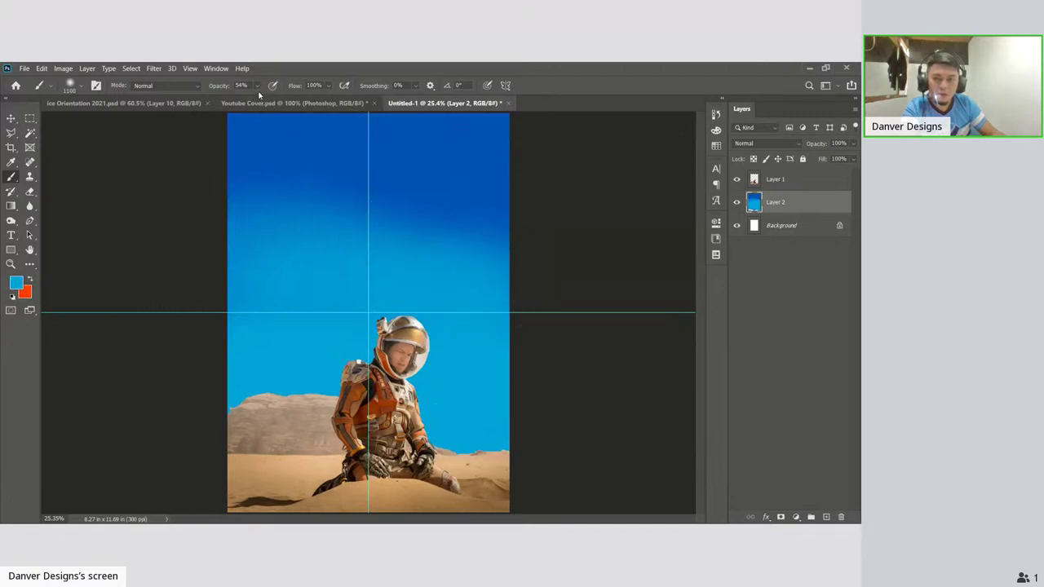
key("1")
key("3")
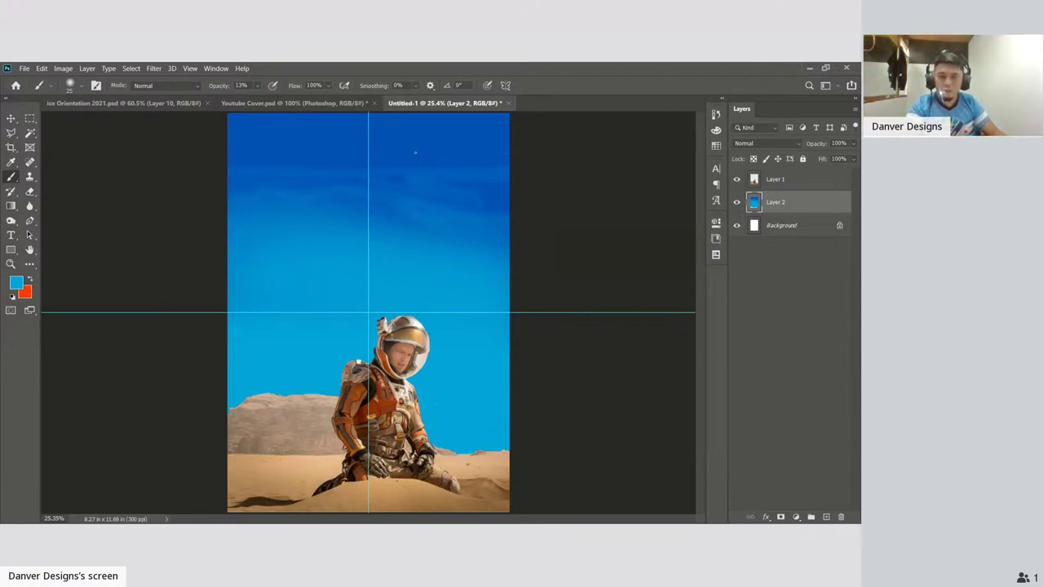
Try erasing a horizontal band of the painted sky with a 1000 px soft Eraser and undo the erasing
key("e")
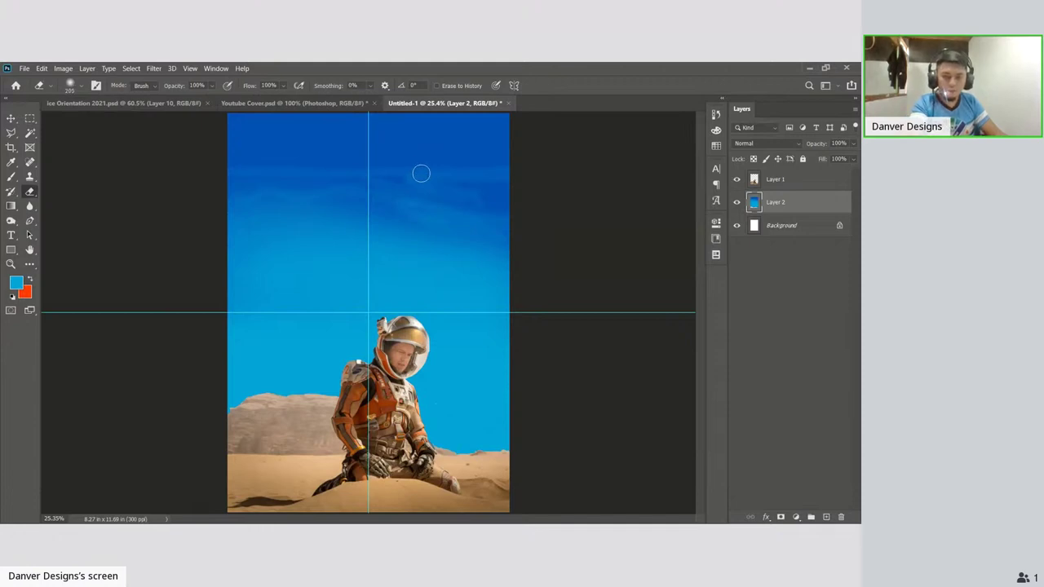
key("bracketright")
key("bracketright")
key("bracketright")
key("bracketright")
key("bracketright")
key("bracketright")
key("bracketright")
key("bracketright")
mouse_move(527, 196)
left_mouse_down()
mouse_move(334, 174)
mouse_move(350, 187)
left_mouse_up()
key("ctrl+z")
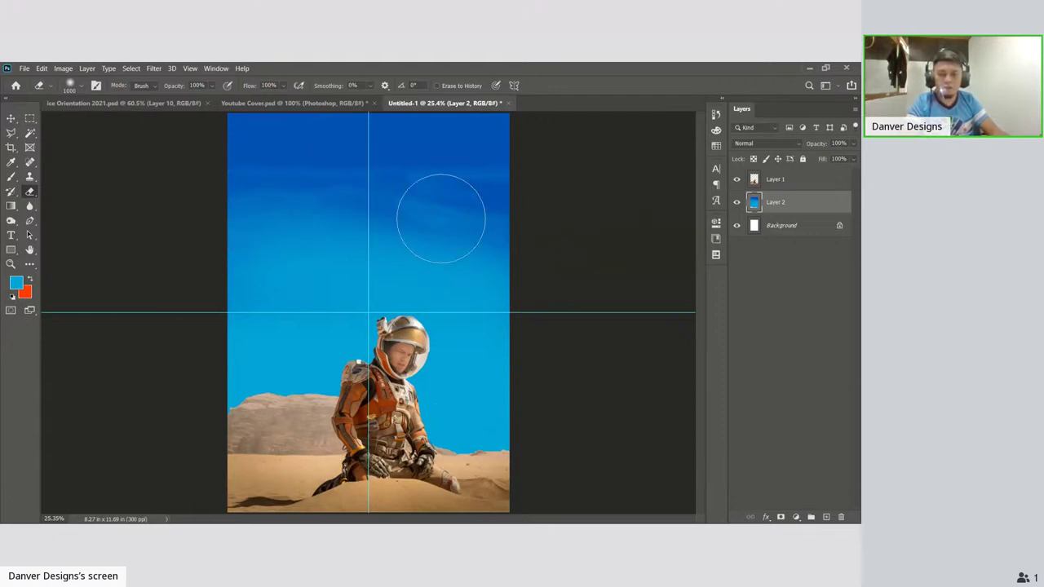
left_click_drag(531, 205, 112, 171)
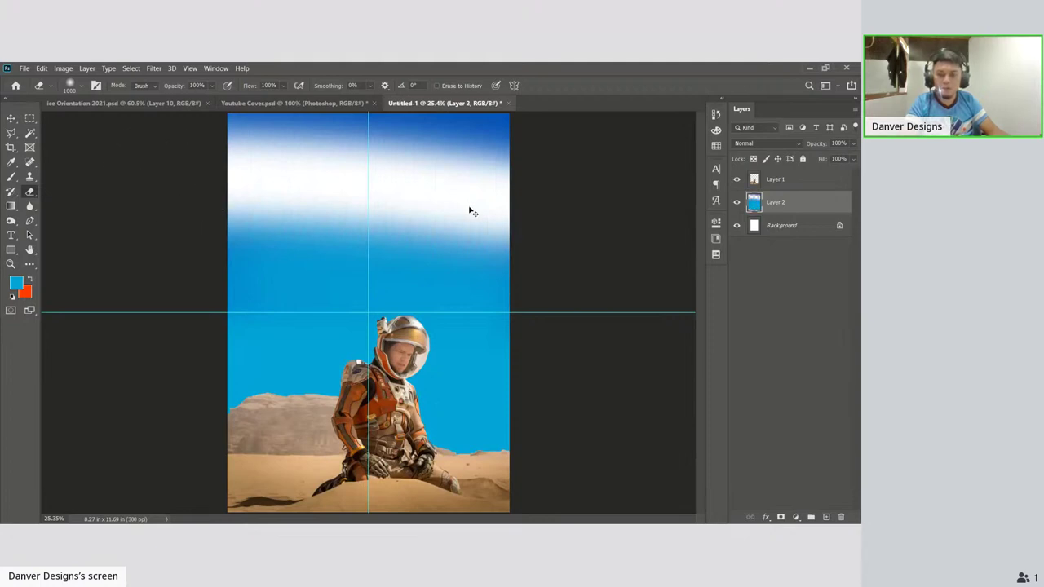
key("ctrl+z")
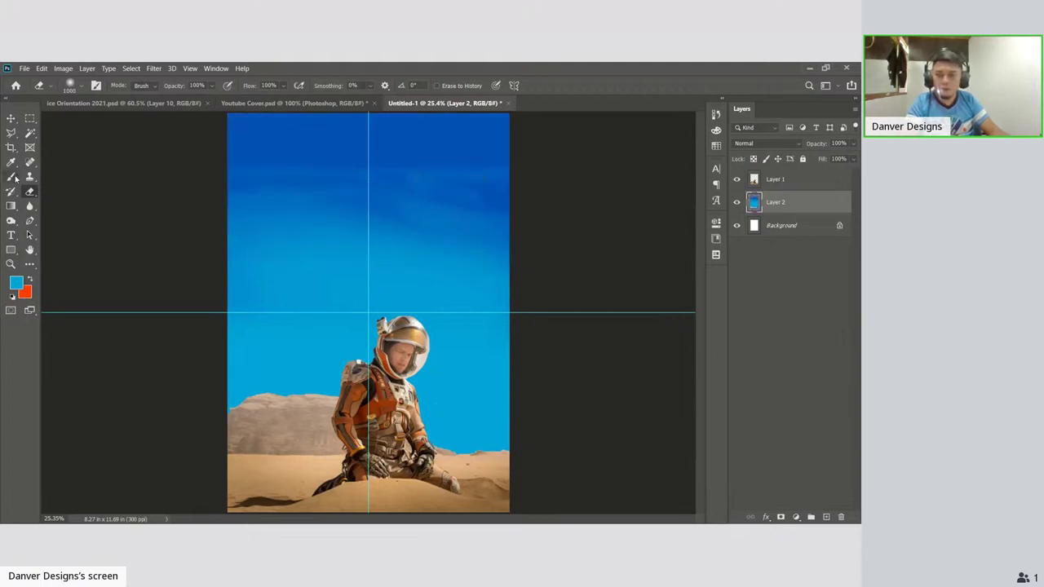
Return to the Brush tool and change the foreground colour to a reddish brown
left_click(13, 177)
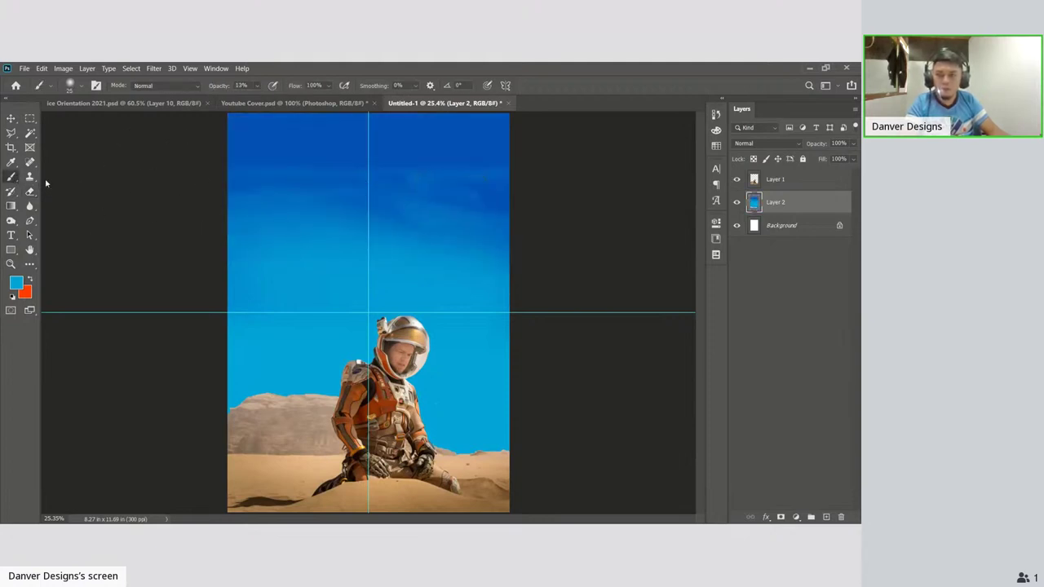
left_click(16, 283)
key("Return")
key("i")
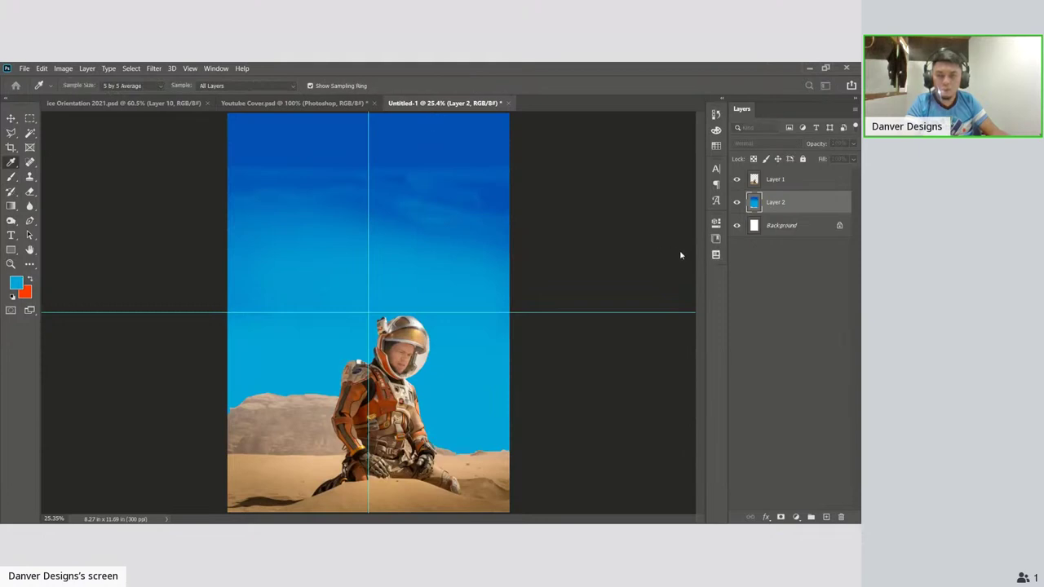
key("Return")
key("b")
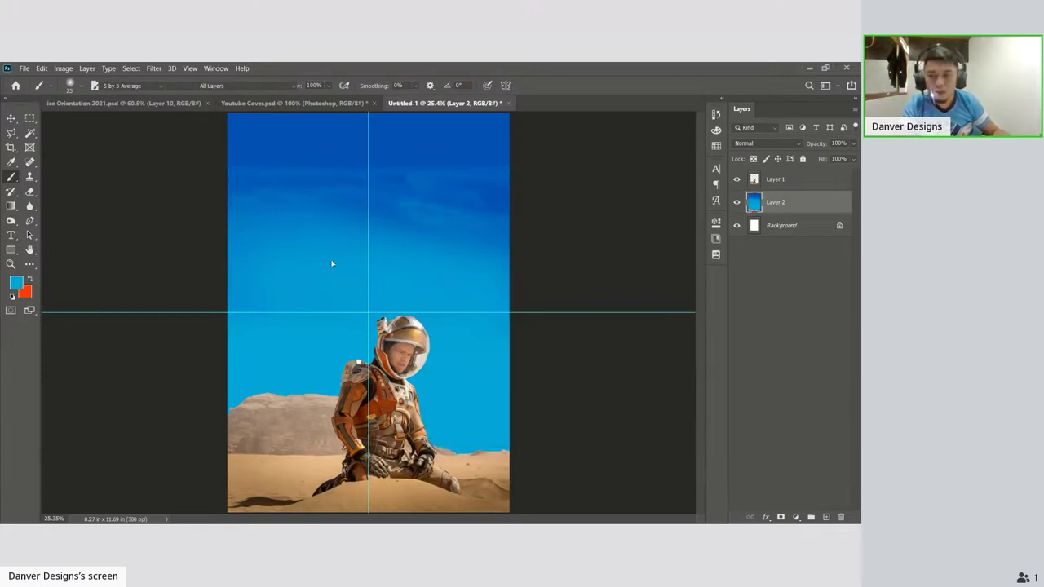
key("i")
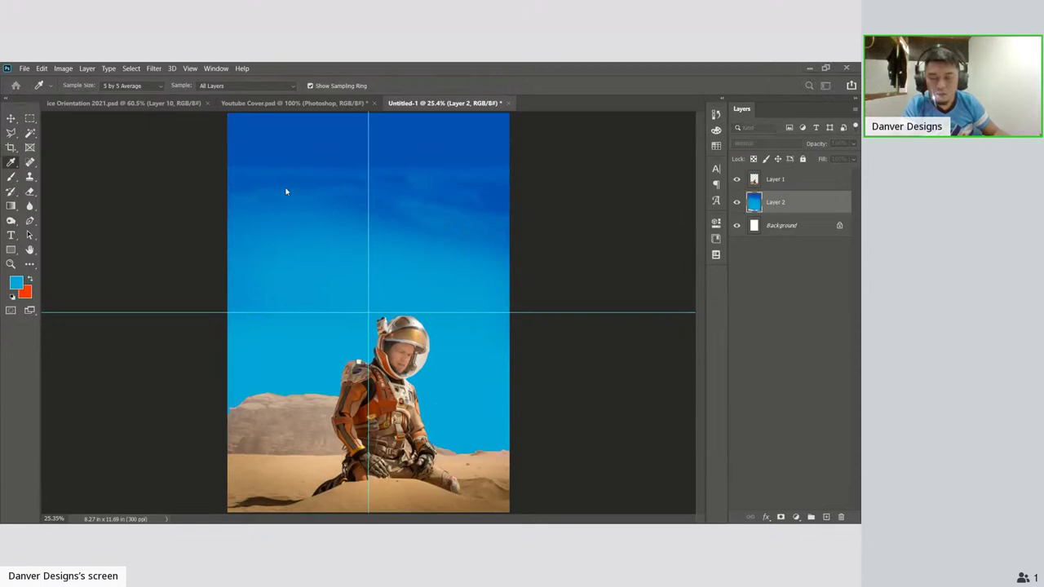
scroll(297, 223, "up", 3)
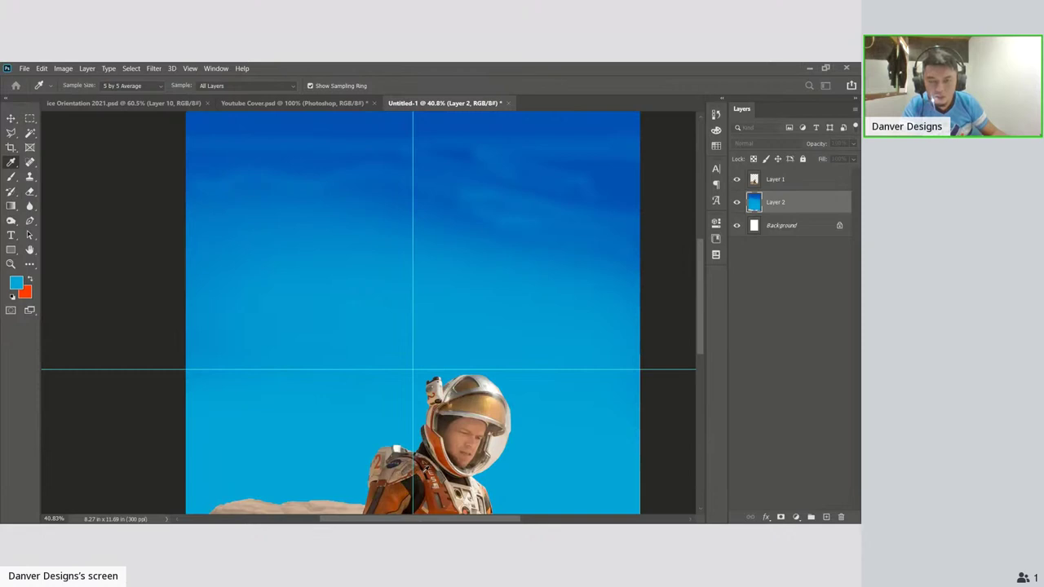
key("b")
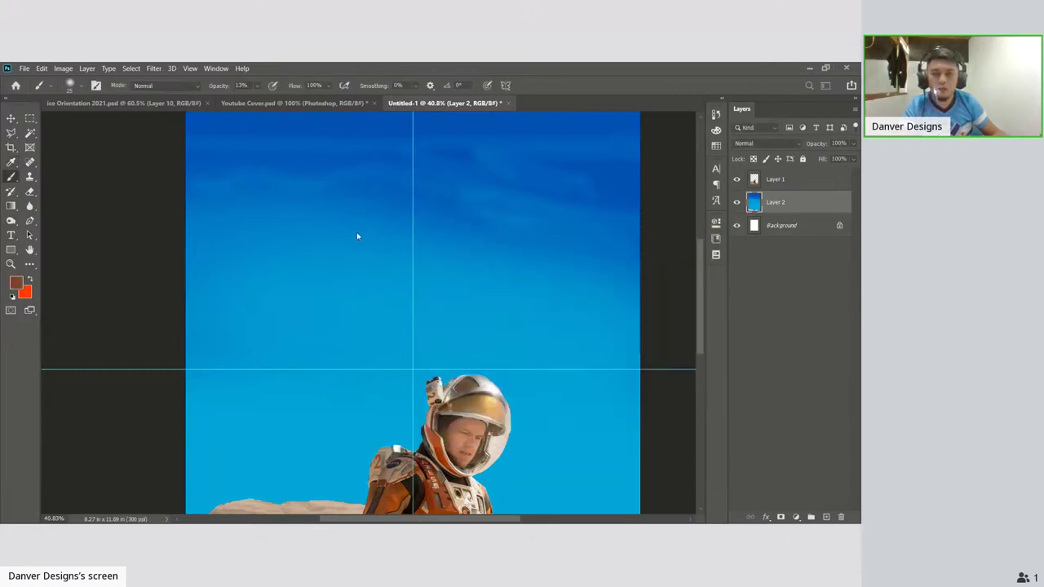
Paint a faint brown streak across the upper sky with a 161 px brush at 13% opacity, and set the brush opacity to 77%
scroll(356, 232, "down", 3)
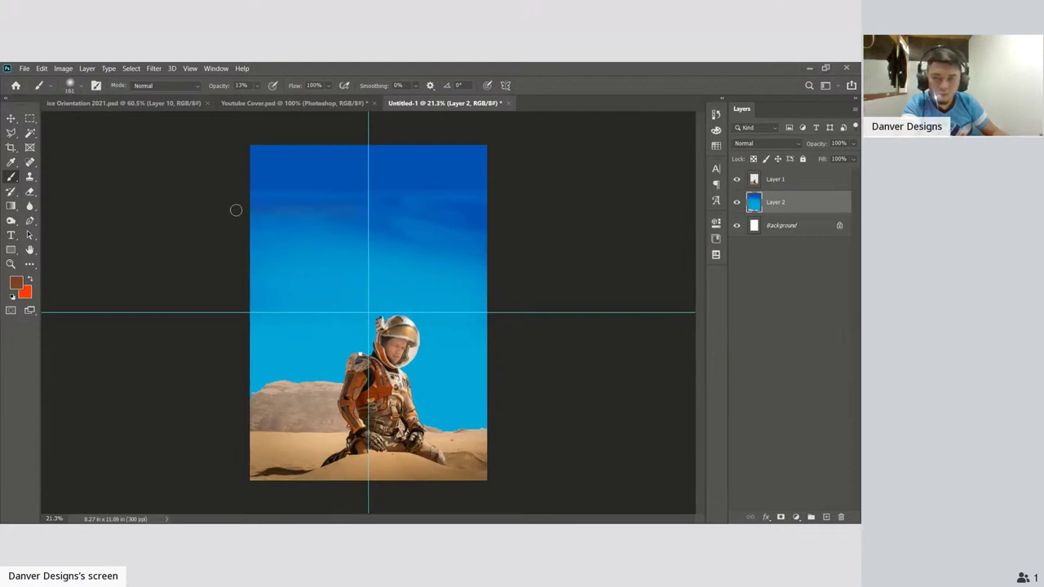
mouse_move(236, 210)
left_mouse_down()
mouse_move(324, 209)
mouse_move(294, 217)
mouse_move(487, 236)
mouse_move(408, 212)
left_mouse_up()
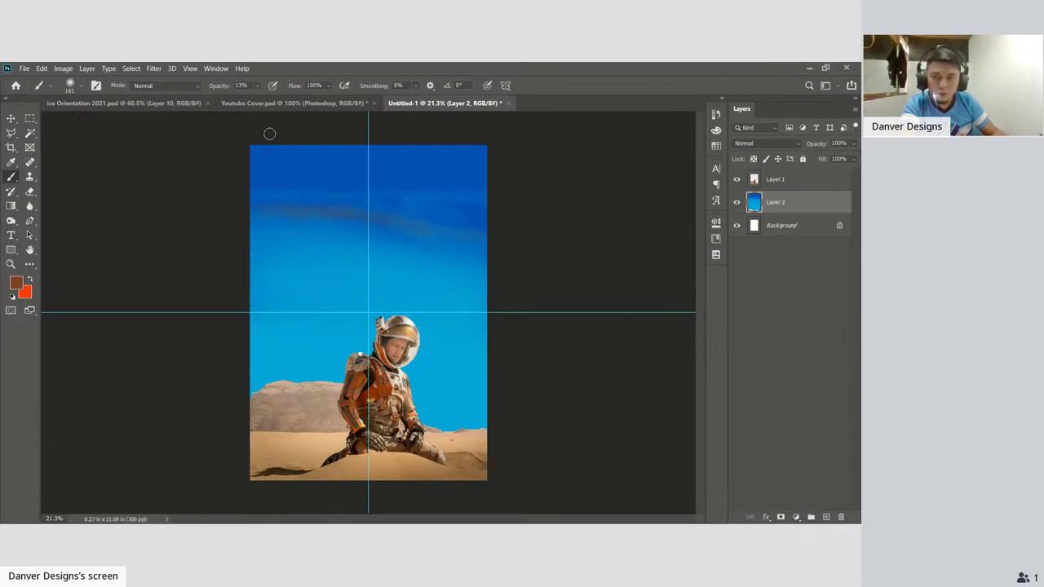
key("7")
key("7")
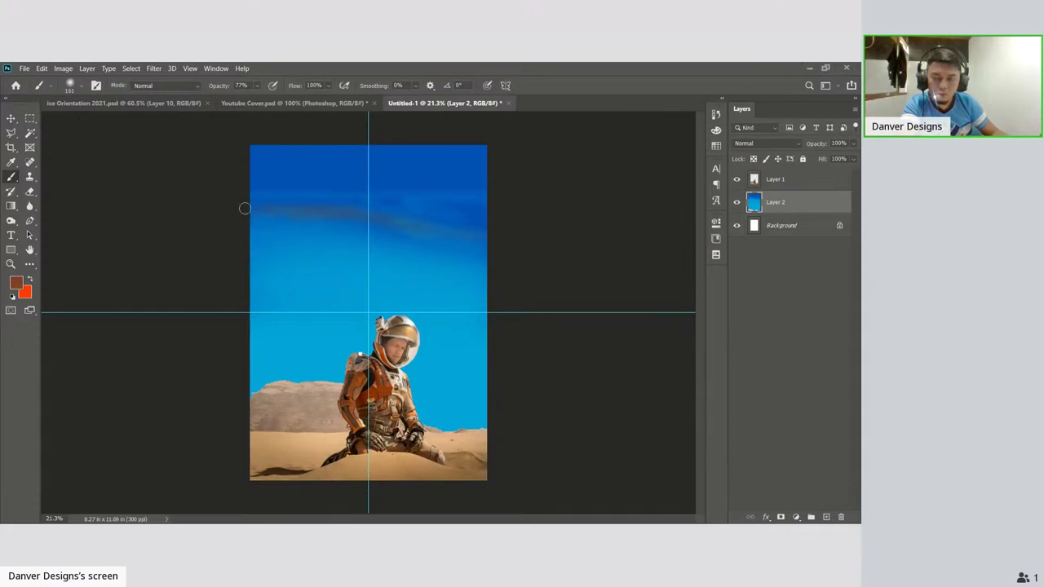
Paint reddish-brown streaks across the upper sky on Layer 2 with the 161 px brush at 77% opacity
mouse_move(334, 217)
left_mouse_down()
mouse_move(232, 223)
mouse_move(416, 224)
mouse_move(486, 240)
mouse_move(330, 228)
mouse_move(374, 230)
mouse_move(226, 257)
left_mouse_up()
mouse_move(393, 198)
left_mouse_down()
mouse_move(498, 196)
mouse_move(364, 196)
left_mouse_up()
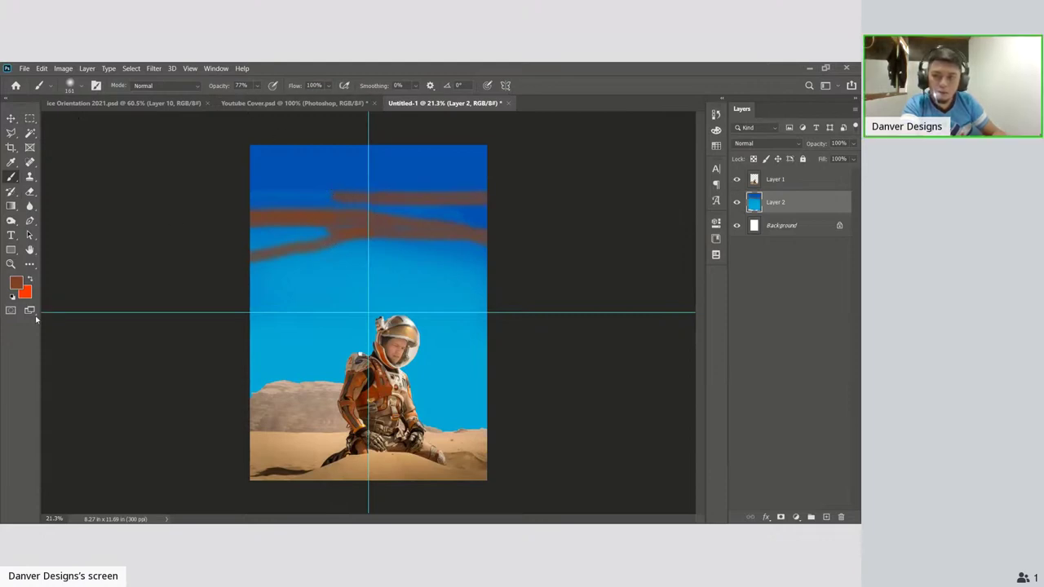
Change the foreground colour to light orange and paint several horizontal streaks across the upper and middle sky at 77% opacity
key("i")
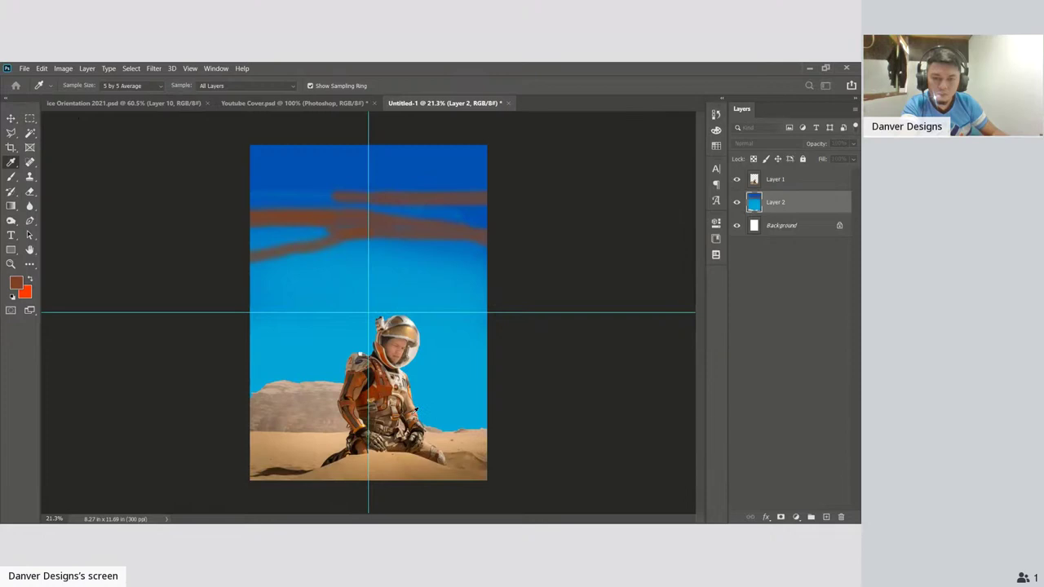
key("b")
left_click(484, 187, "alt")
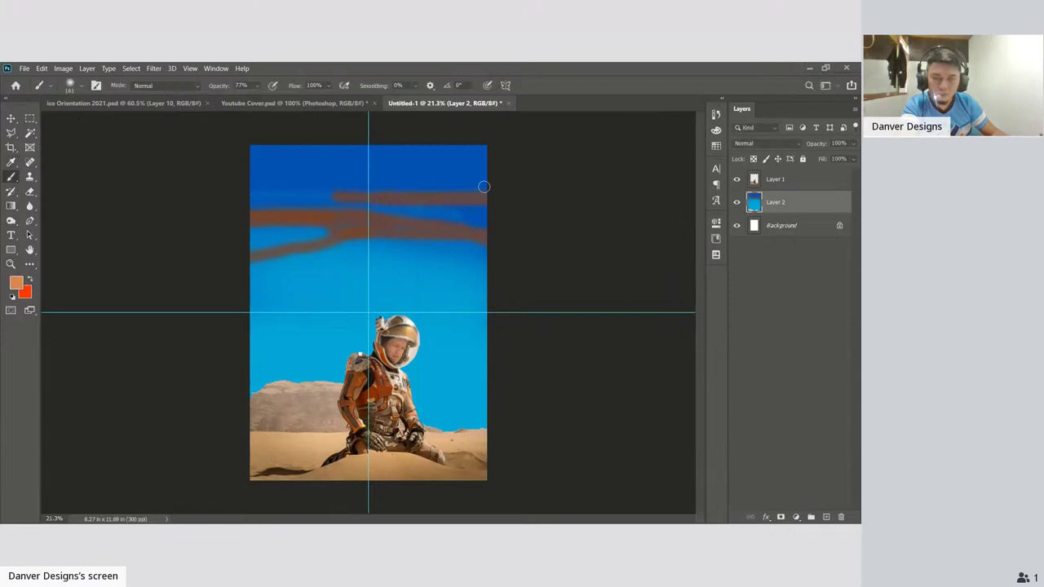
mouse_move(402, 191)
left_mouse_down()
mouse_move(493, 189)
mouse_move(295, 195)
left_mouse_up()
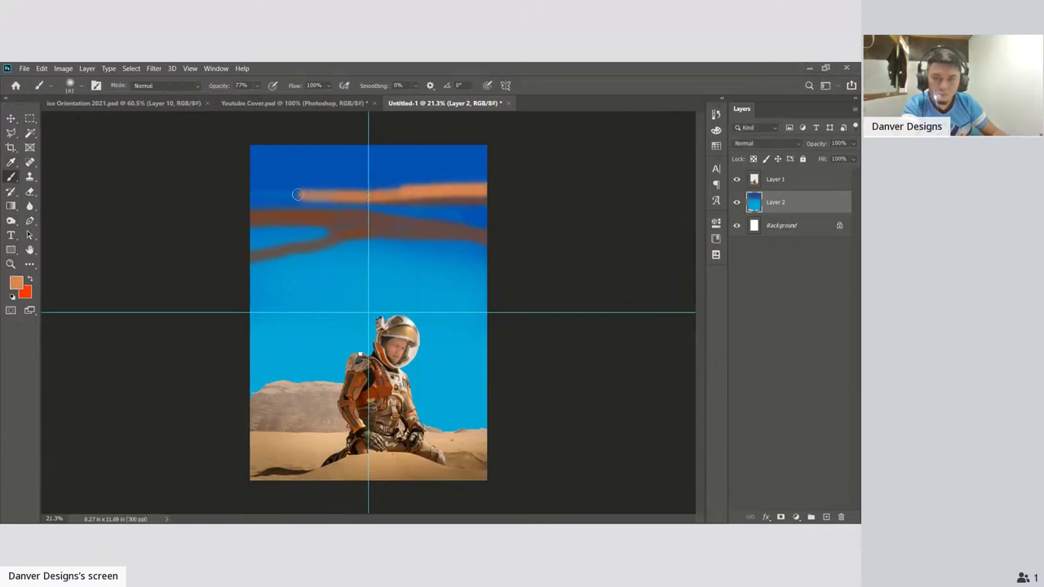
mouse_move(341, 239)
left_mouse_down()
mouse_move(267, 245)
mouse_move(414, 234)
left_mouse_up()
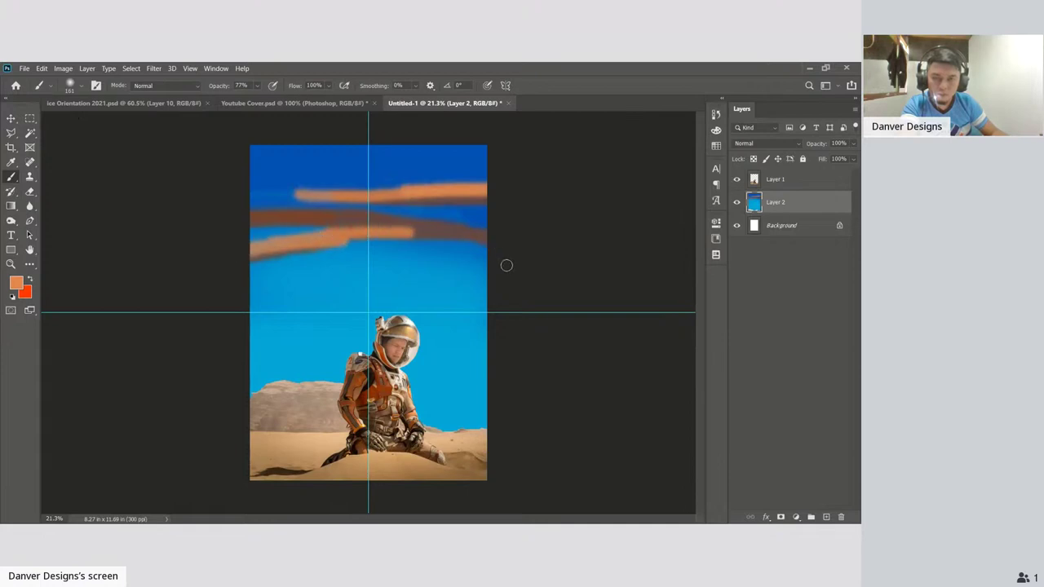
left_click_drag(506, 264, 347, 265)
left_click_drag(497, 285, 314, 287)
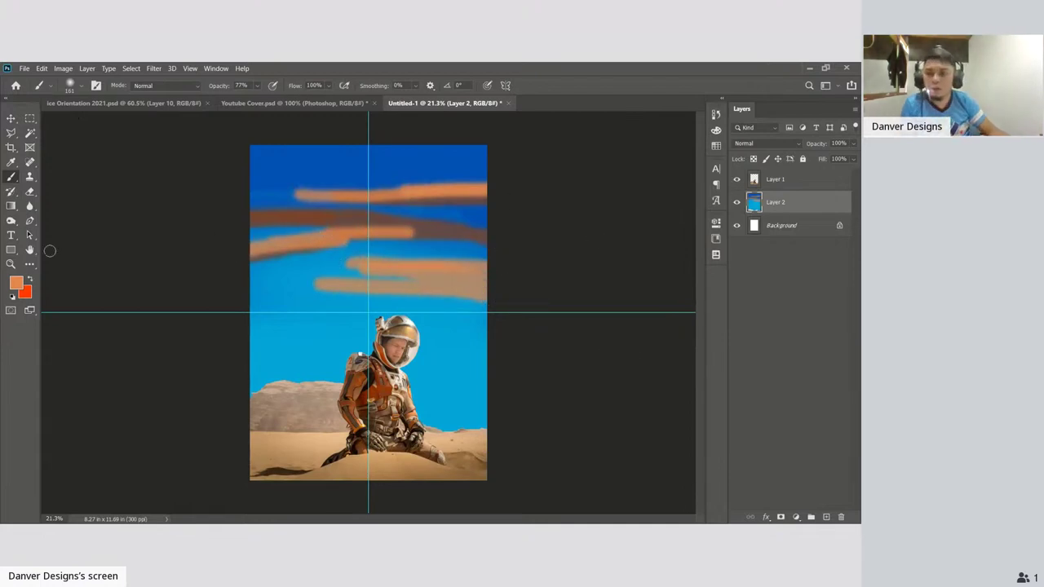
Sample the dark blue from the top of the sky and paint over the whole sky with a soft 900 px brush
key("i")
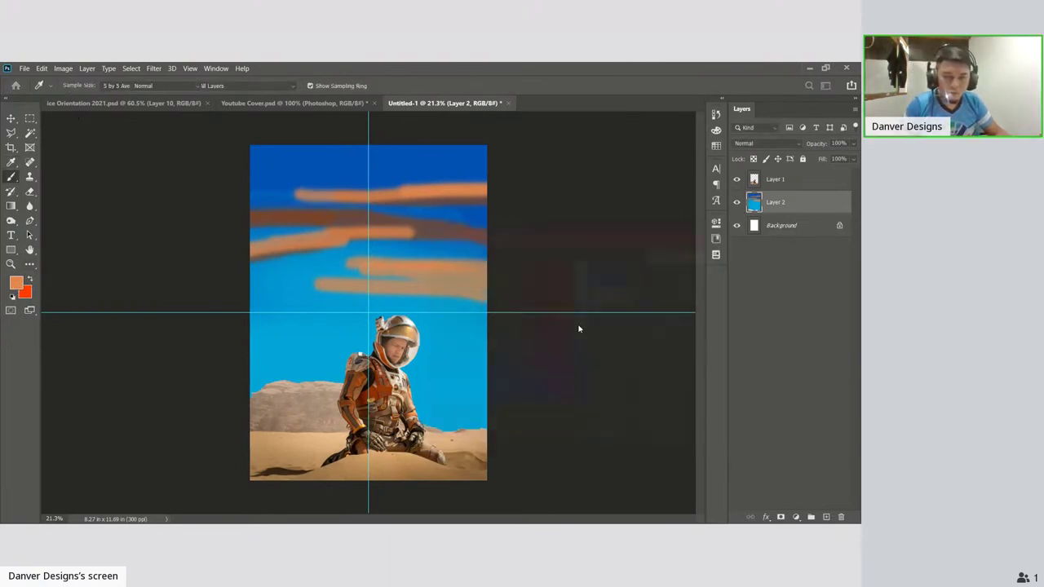
left_click(424, 163)
key("b")
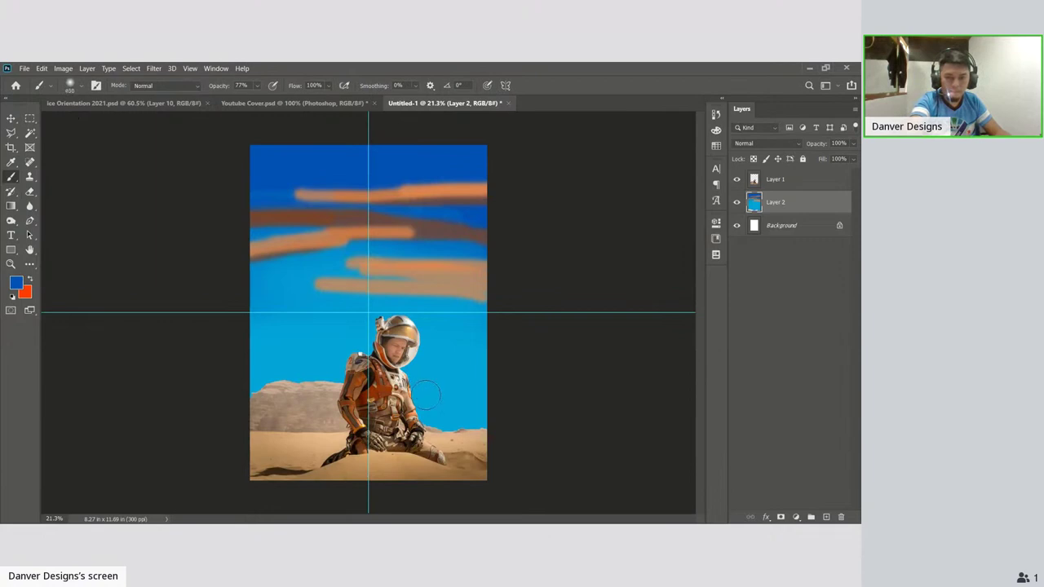
key("bracketright")
key("bracketright")
key("bracketright")
key("bracketright")
key("bracketright")
key("bracketright")
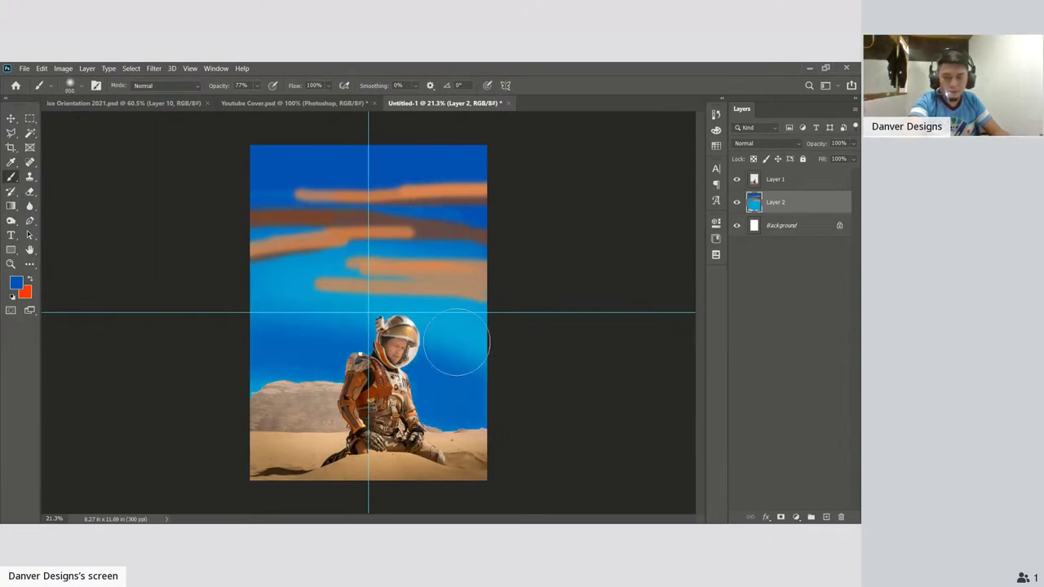
mouse_move(456, 342)
left_mouse_down()
mouse_move(308, 344)
mouse_move(249, 322)
mouse_move(503, 308)
mouse_move(372, 271)
mouse_move(451, 274)
mouse_move(302, 232)
mouse_move(577, 199)
mouse_move(346, 201)
mouse_move(370, 162)
mouse_move(361, 135)
left_mouse_up()
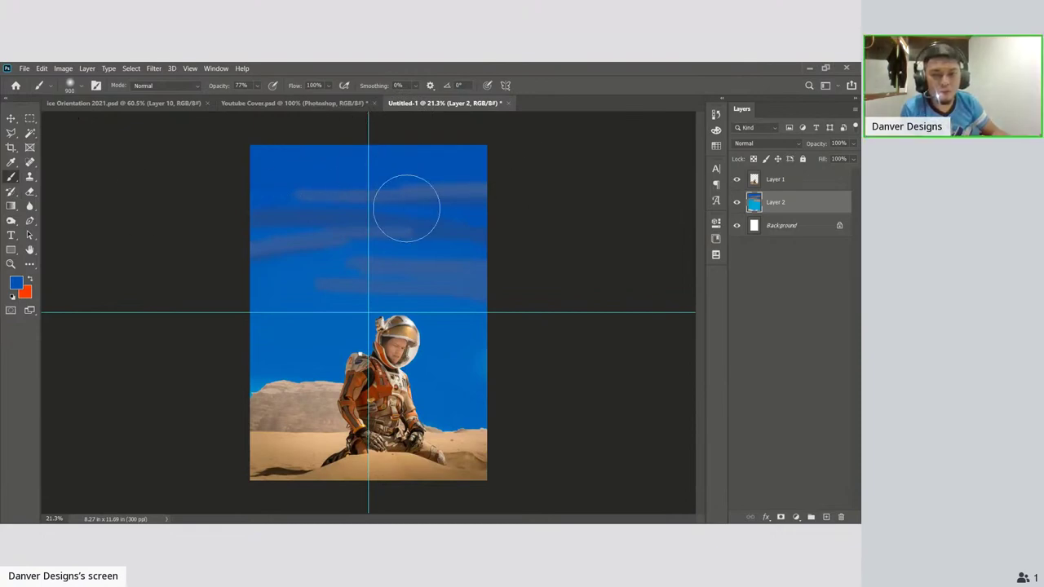
mouse_move(406, 208)
left_mouse_down()
mouse_move(470, 217)
mouse_move(275, 227)
mouse_move(427, 233)
mouse_move(425, 276)
mouse_move(236, 295)
mouse_move(271, 292)
mouse_move(242, 289)
left_mouse_up()
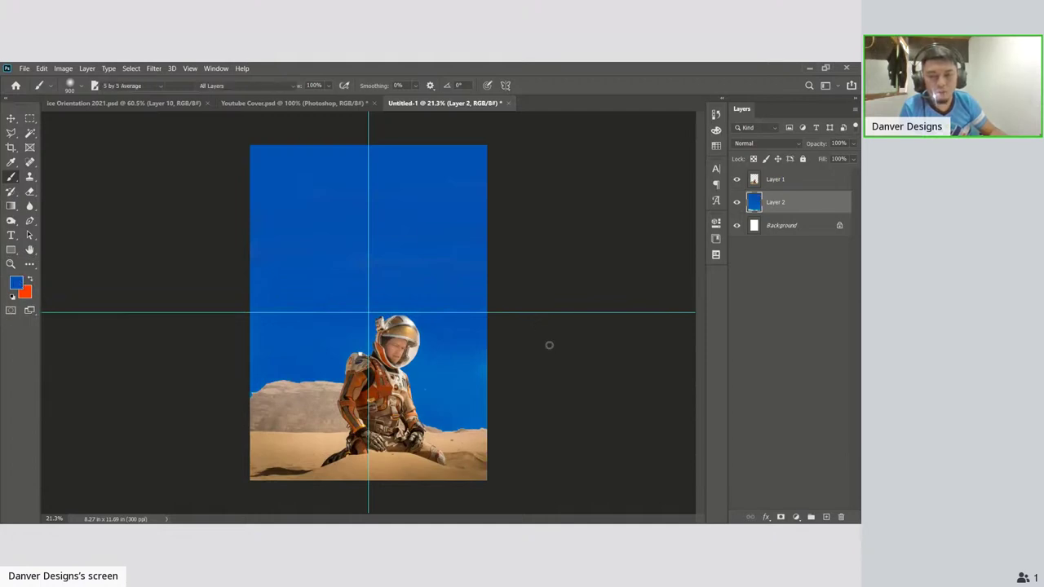
Change the foreground to bright light blue, paint the lower sky at 77% opacity and blend it upward at 19%
key("i")
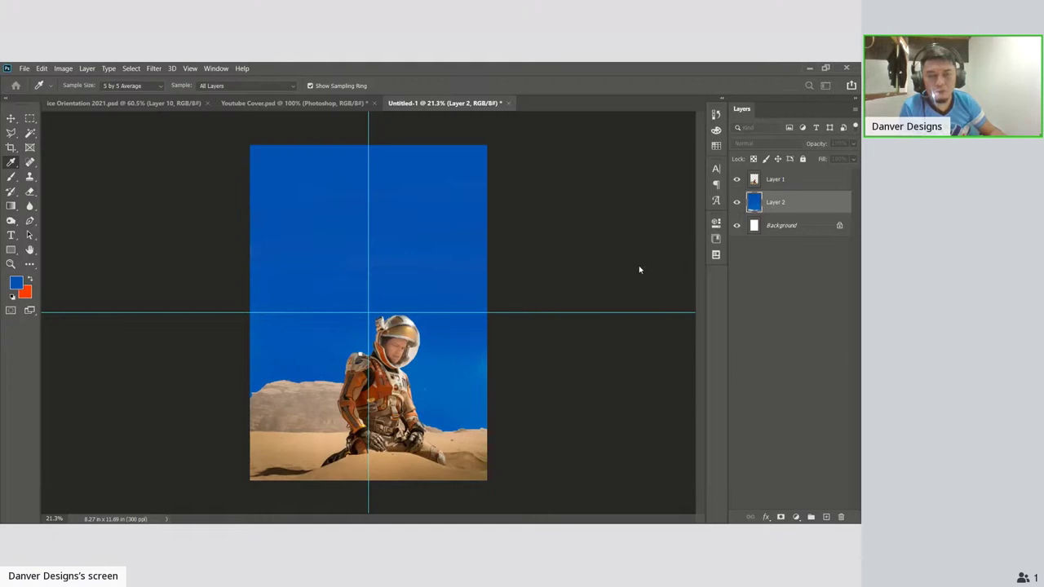
left_click(571, 312)
key("b")
mouse_move(252, 389)
left_mouse_down()
mouse_move(326, 382)
mouse_move(503, 421)
mouse_move(553, 403)
mouse_move(534, 378)
mouse_move(302, 368)
mouse_move(225, 386)
mouse_move(242, 356)
mouse_move(365, 347)
mouse_move(469, 358)
mouse_move(516, 349)
mouse_move(520, 332)
mouse_move(209, 349)
mouse_move(428, 350)
mouse_move(519, 325)
left_mouse_up()
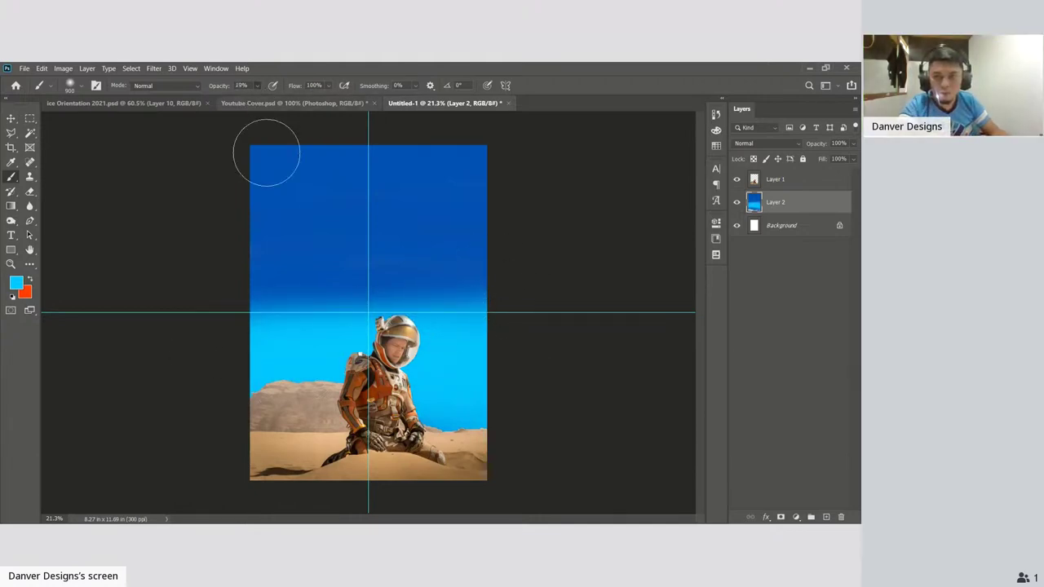
key("1")
key("9")
mouse_move(430, 294)
left_mouse_down()
mouse_move(243, 304)
mouse_move(560, 307)
mouse_move(443, 280)
mouse_move(236, 282)
mouse_move(259, 261)
mouse_move(546, 265)
mouse_move(332, 301)
left_mouse_up()
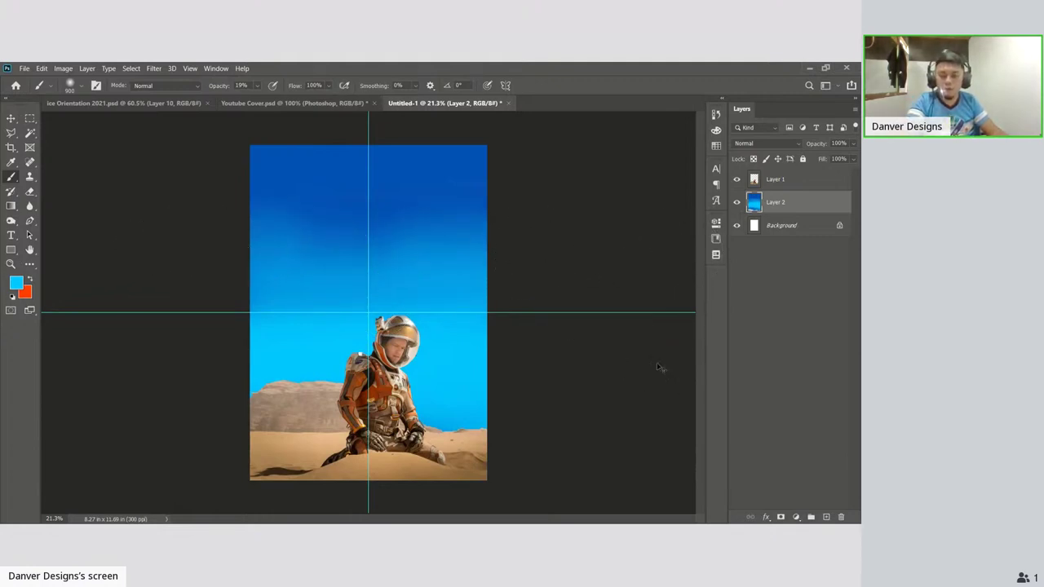
Hide the guides crossing the poster
key("ctrl+semicolon")
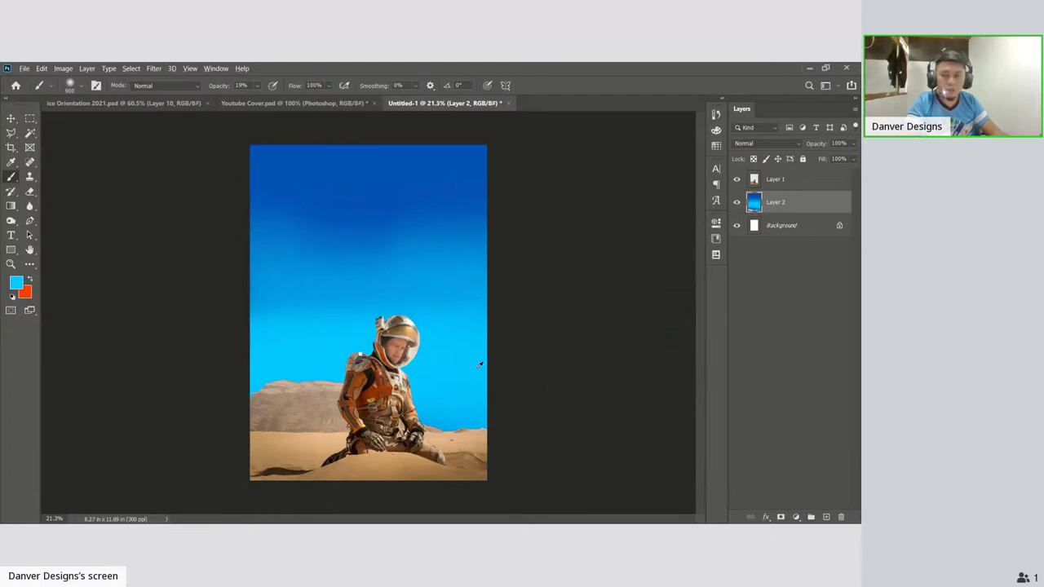
scroll(448, 329, "up", 2)
scroll(449, 330, "down", 1)
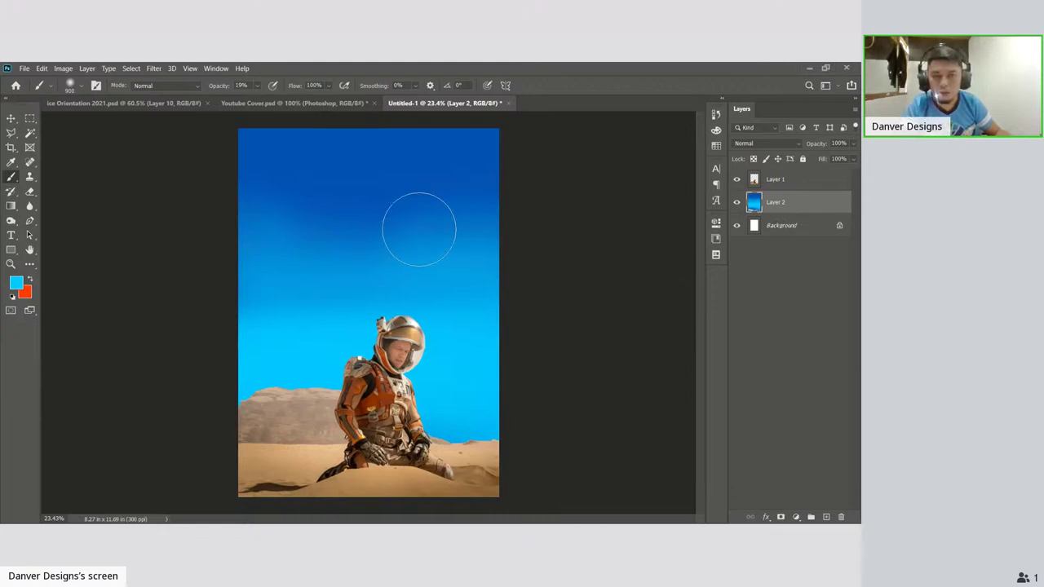
Paste the cloud photo above Layer 2, scale it to 207.43% and move it up to cover the upper sky
key("ctrl+v")
key("ctrl+t")
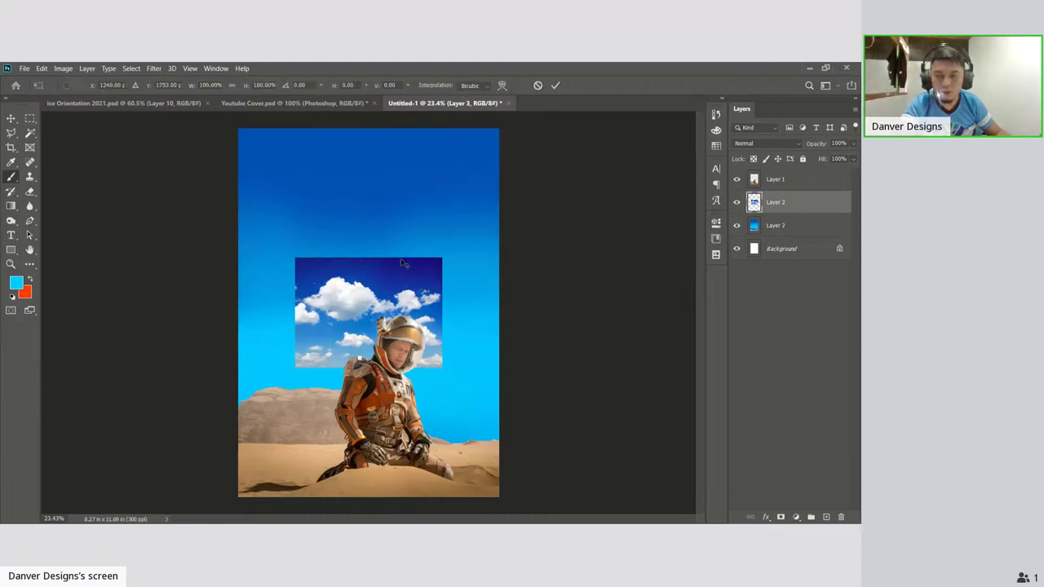
left_click_drag(292, 259, 212, 226)
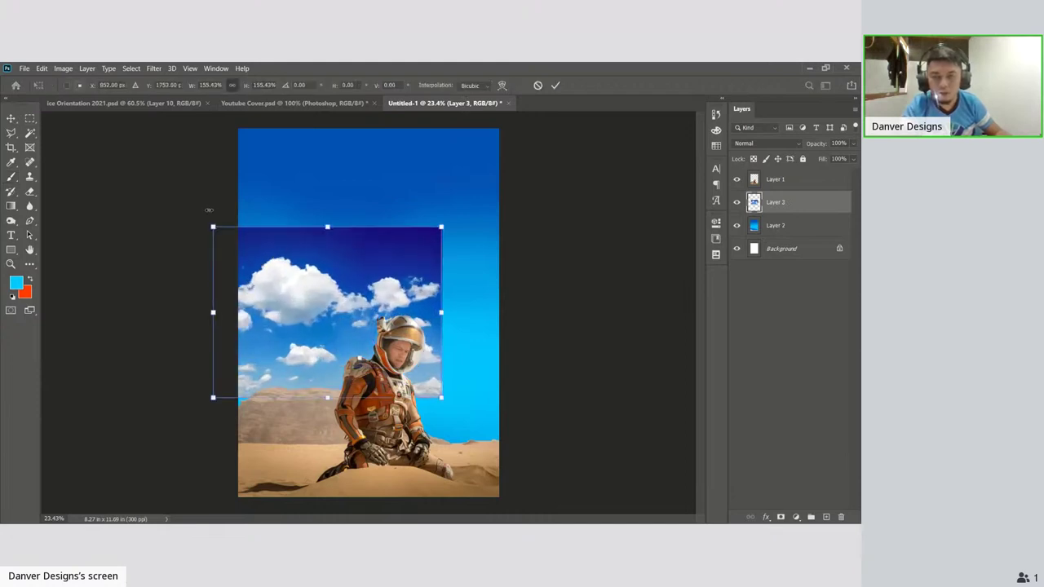
left_click_drag(441, 225, 548, 208)
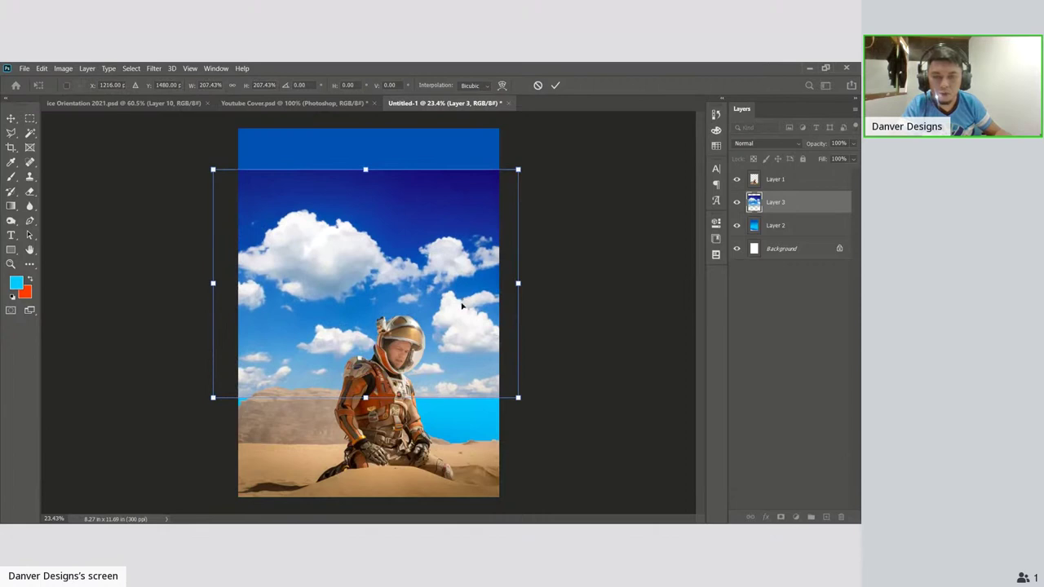
mouse_move(464, 305)
left_mouse_down()
mouse_move(466, 214)
mouse_move(466, 230)
left_mouse_up()
key("Return")
Erase the lower edge of the cloud photo with a soft 1000 px Eraser to blend it into the painted sky
key("b")
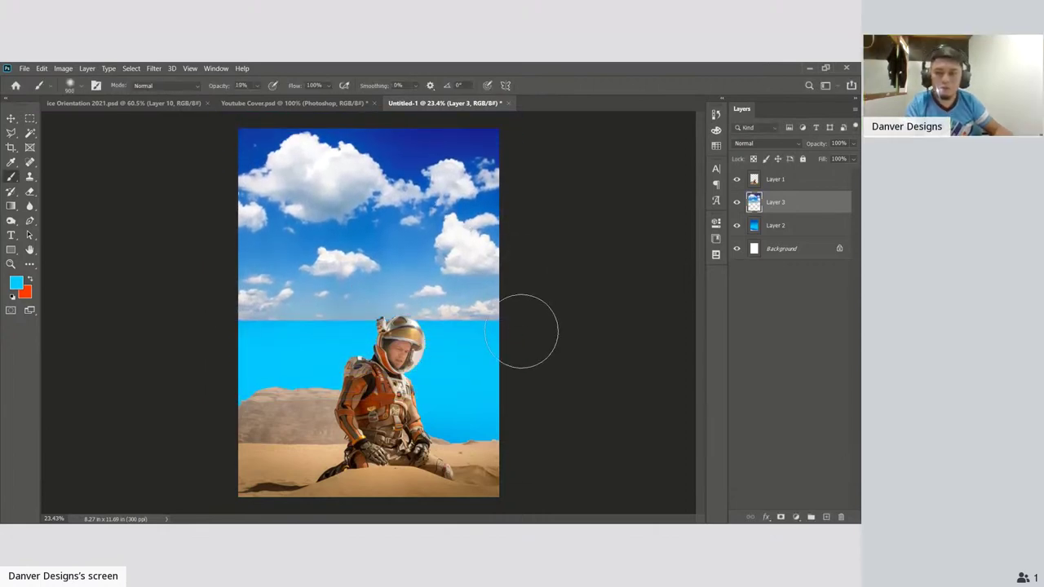
key("e")
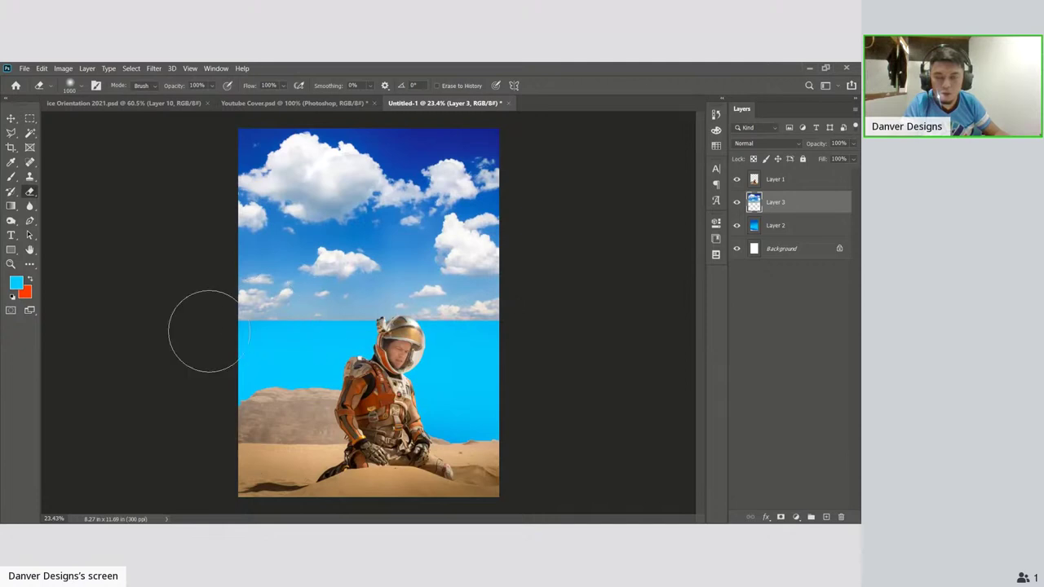
mouse_move(517, 326)
left_mouse_down()
mouse_move(416, 318)
mouse_move(313, 327)
mouse_move(269, 338)
left_mouse_up()
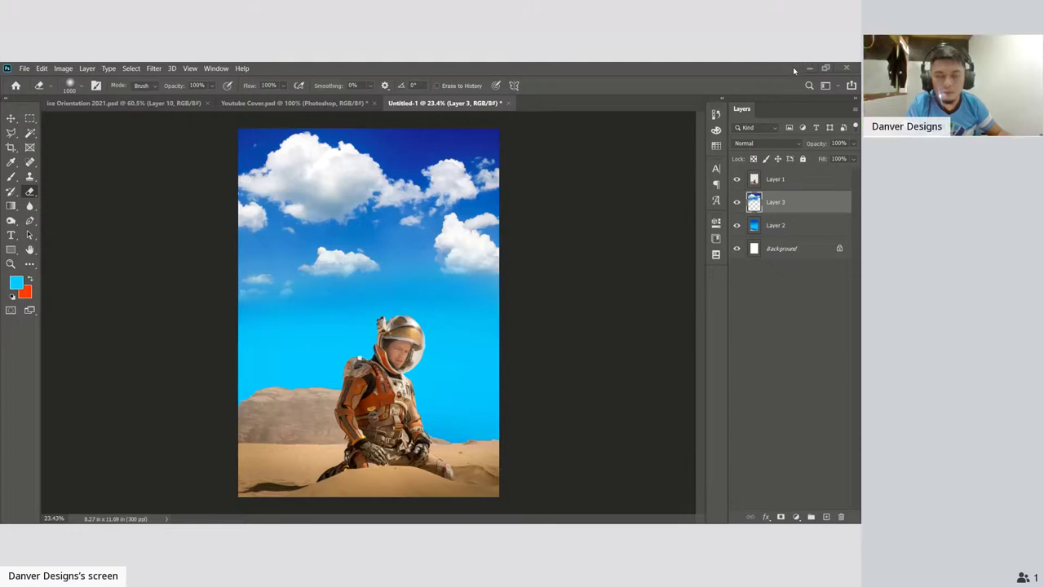
Paste the original astronaut photo above Layer 1, enlarge it to about 260% to span the poster's width, and hide its layer
left_click(784, 179)
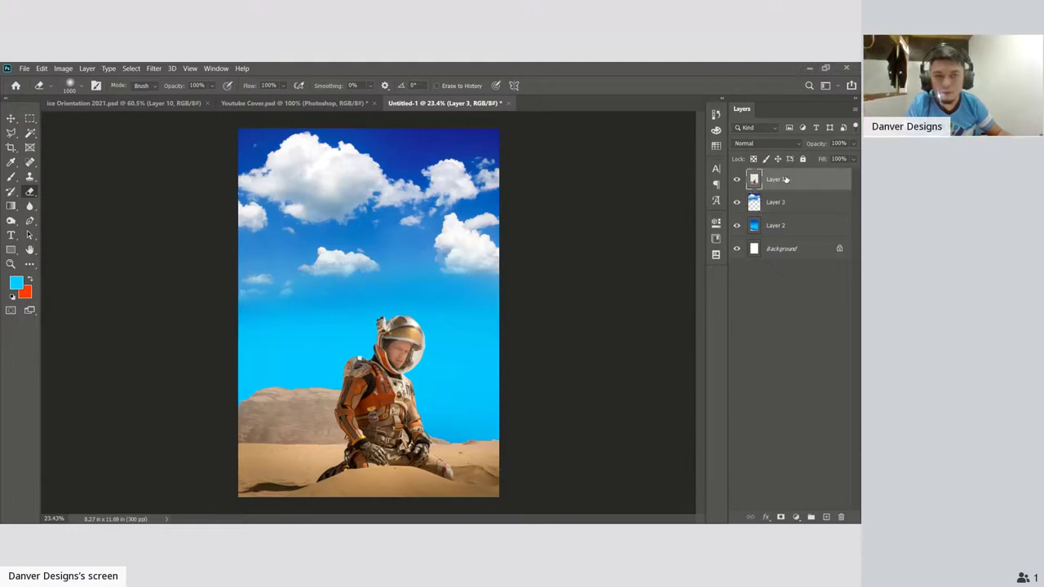
key("ctrl+v")
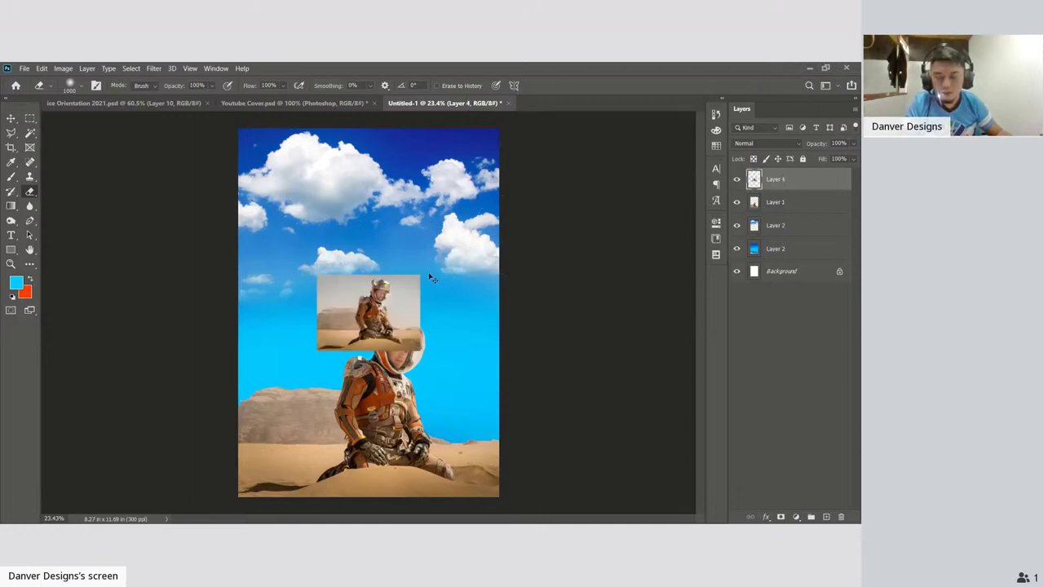
key("ctrl+t")
left_click_drag(421, 276, 508, 223)
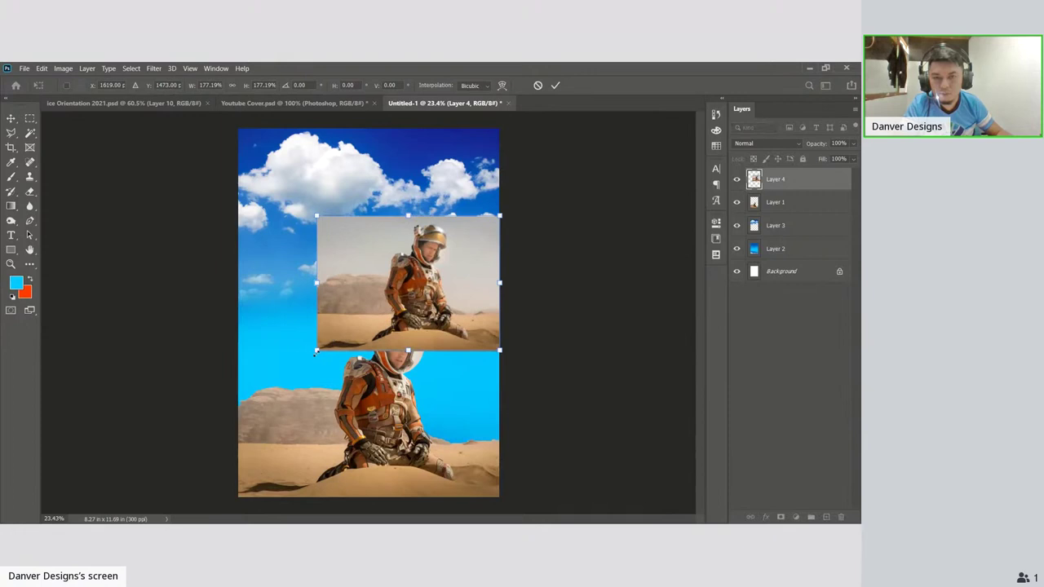
left_click_drag(315, 354, 232, 413)
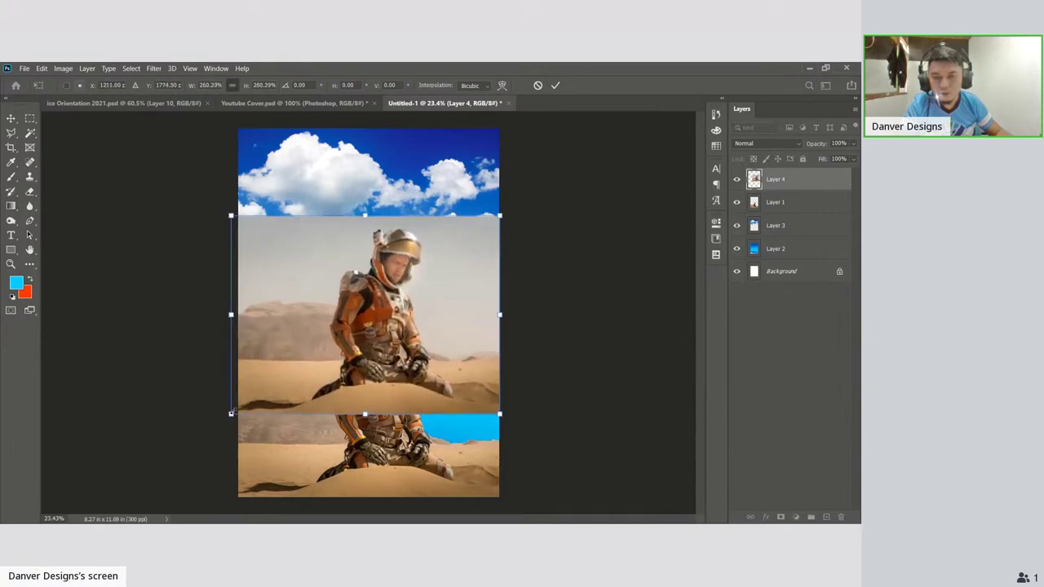
key("Return")
key("e")
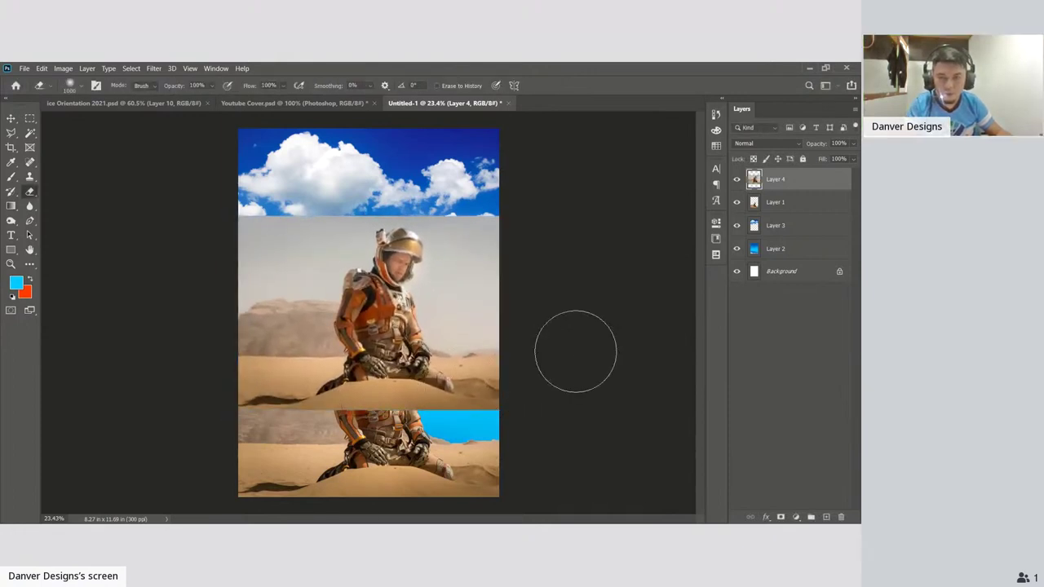
left_click(736, 180)
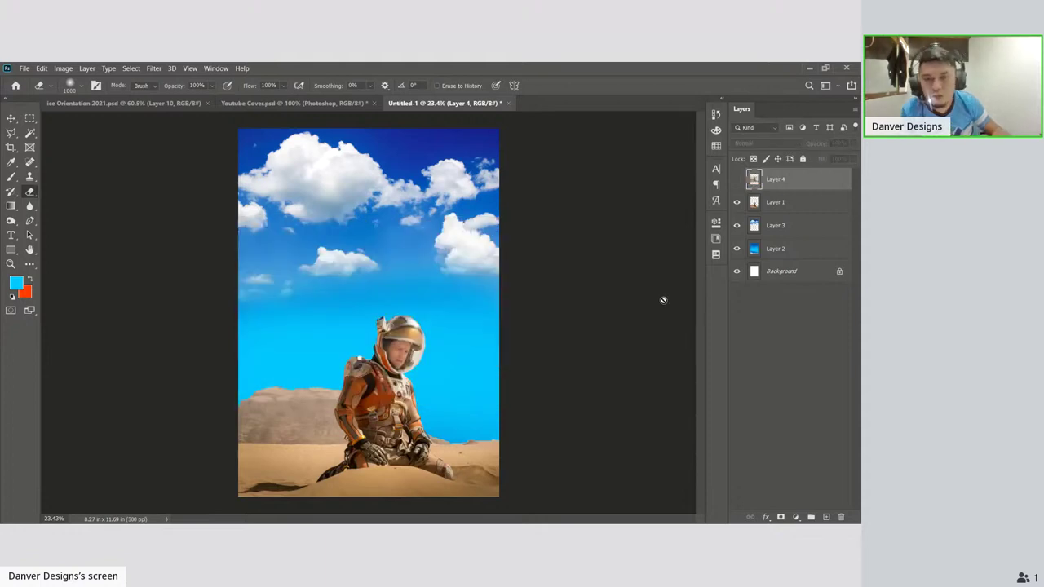
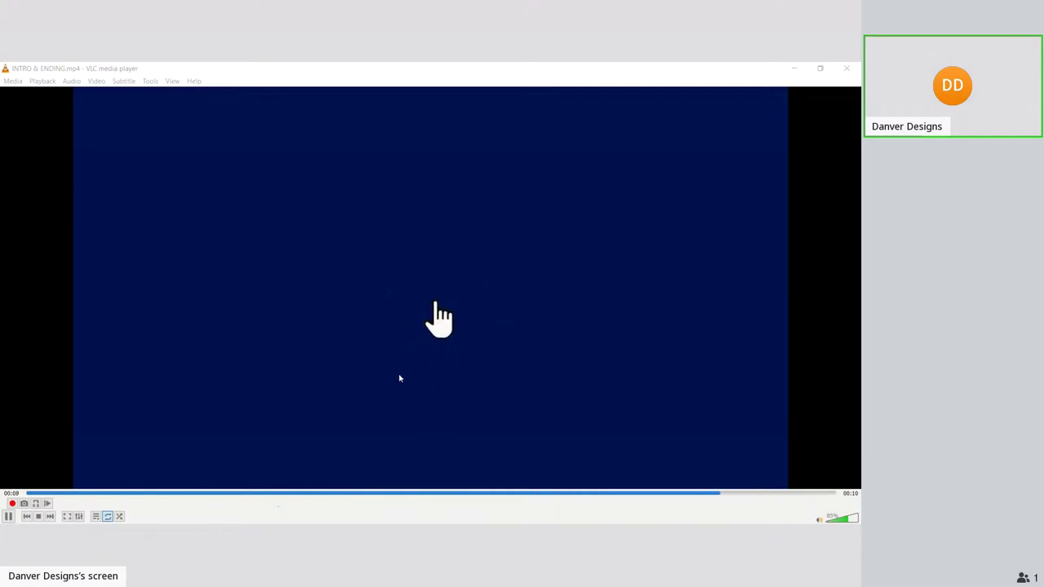
Switch to VLC media player and lower the playback volume of the intro video to 70%
left_click(459, 381)
scroll(460, 381, "down", 3)
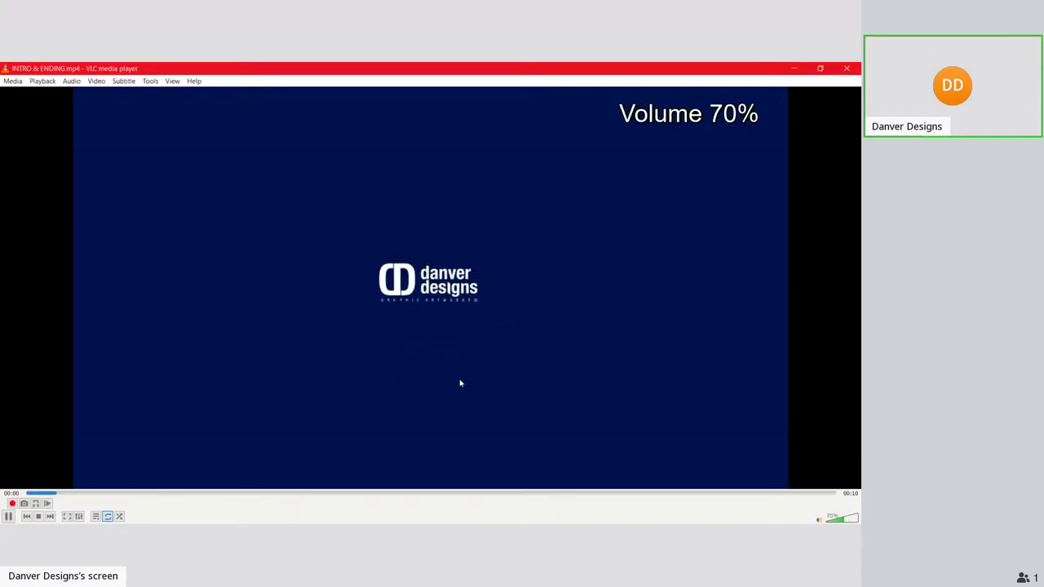